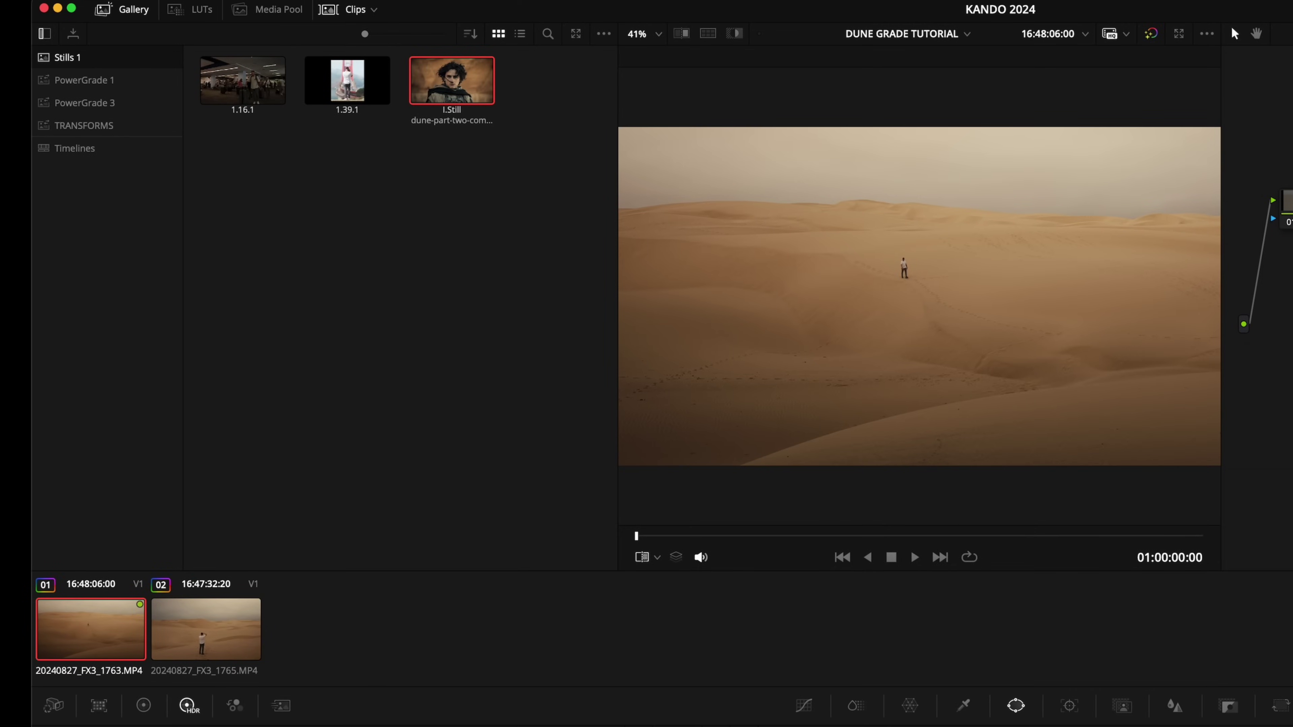
Compare the first dune clip against the Dune reference still using a split wipe
{"action": "left_click", "coordinate": [206, 629]}
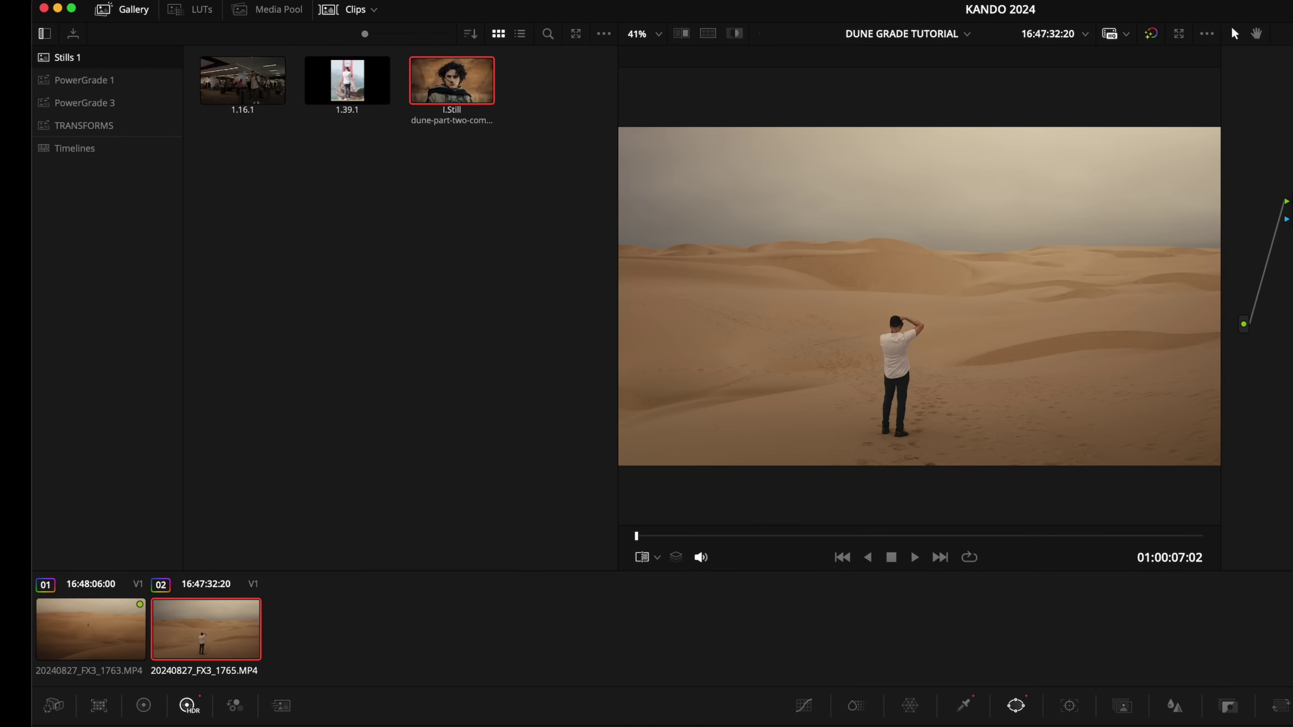
{"action": "key", "text": "Up"}
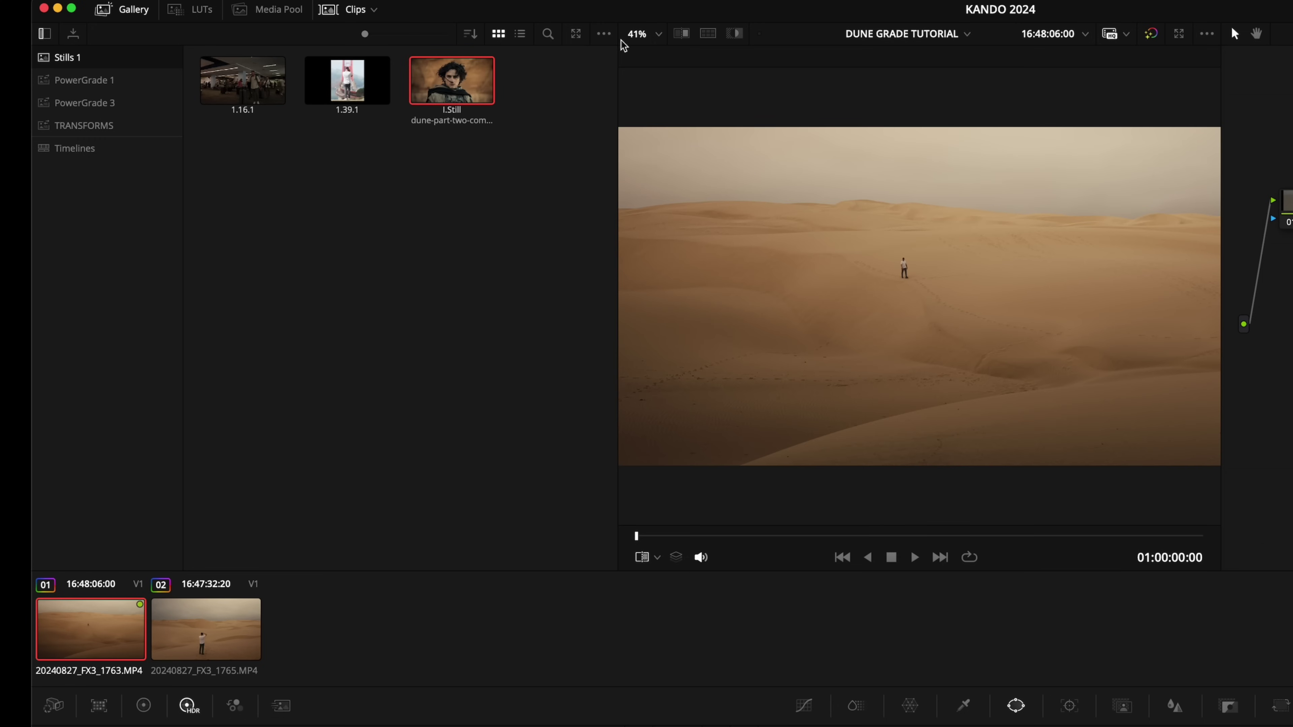
{"action": "left_click", "coordinate": [680, 34]}
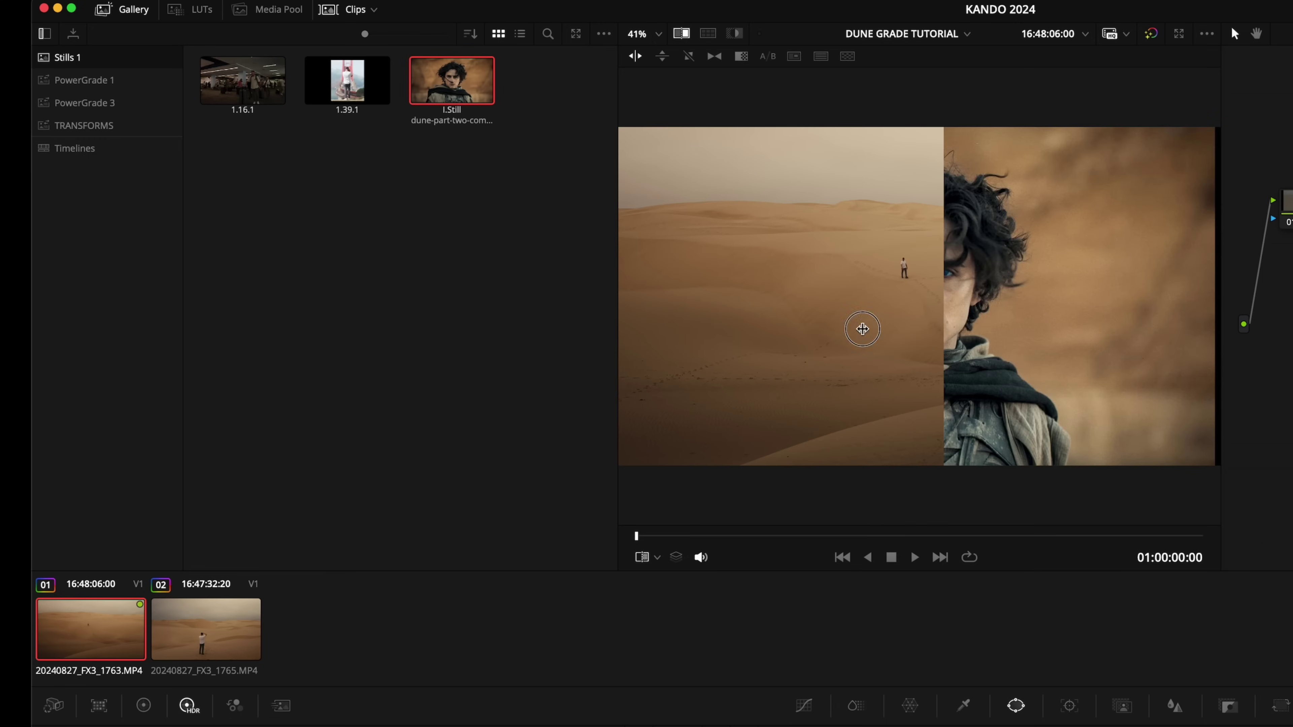
{"action": "left_click_drag", "start_coordinate": [861, 327], "coordinate": [1292, 525]}
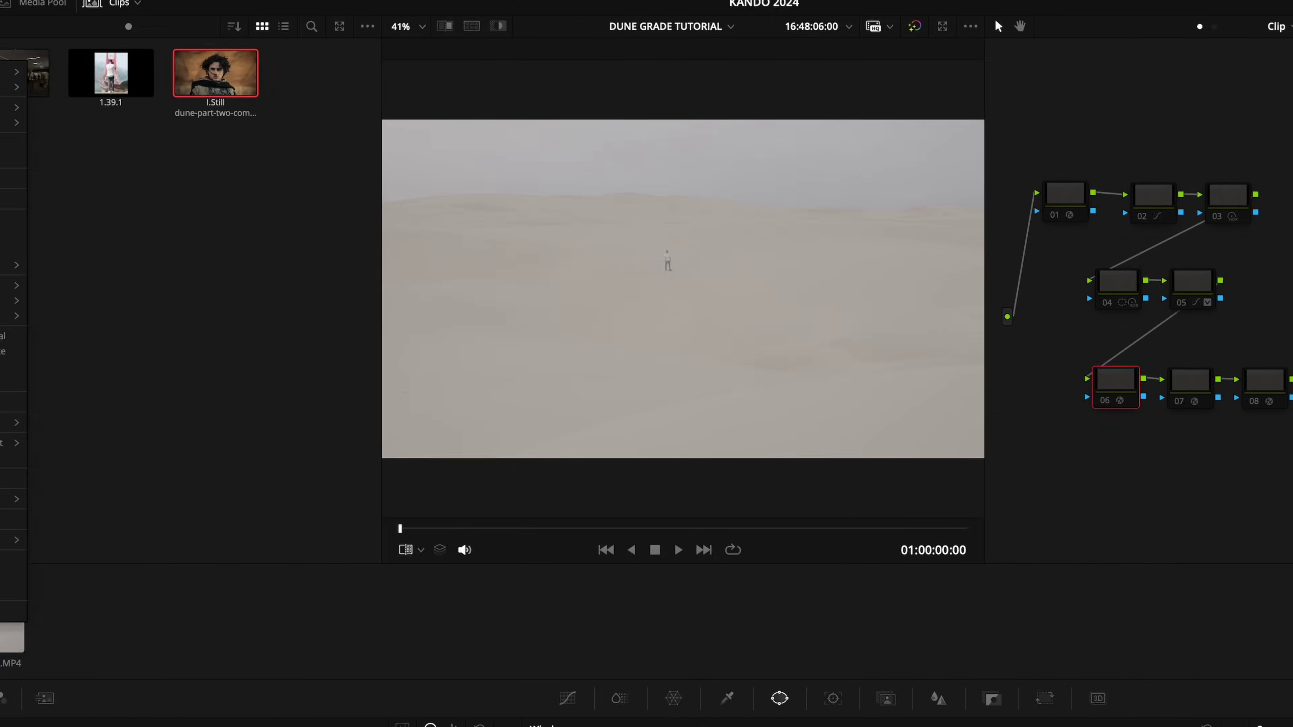
Create a new local grade version for clip 01, keeping the name 'Version 2'
{"action": "right_click", "coordinate": [2, 620]}
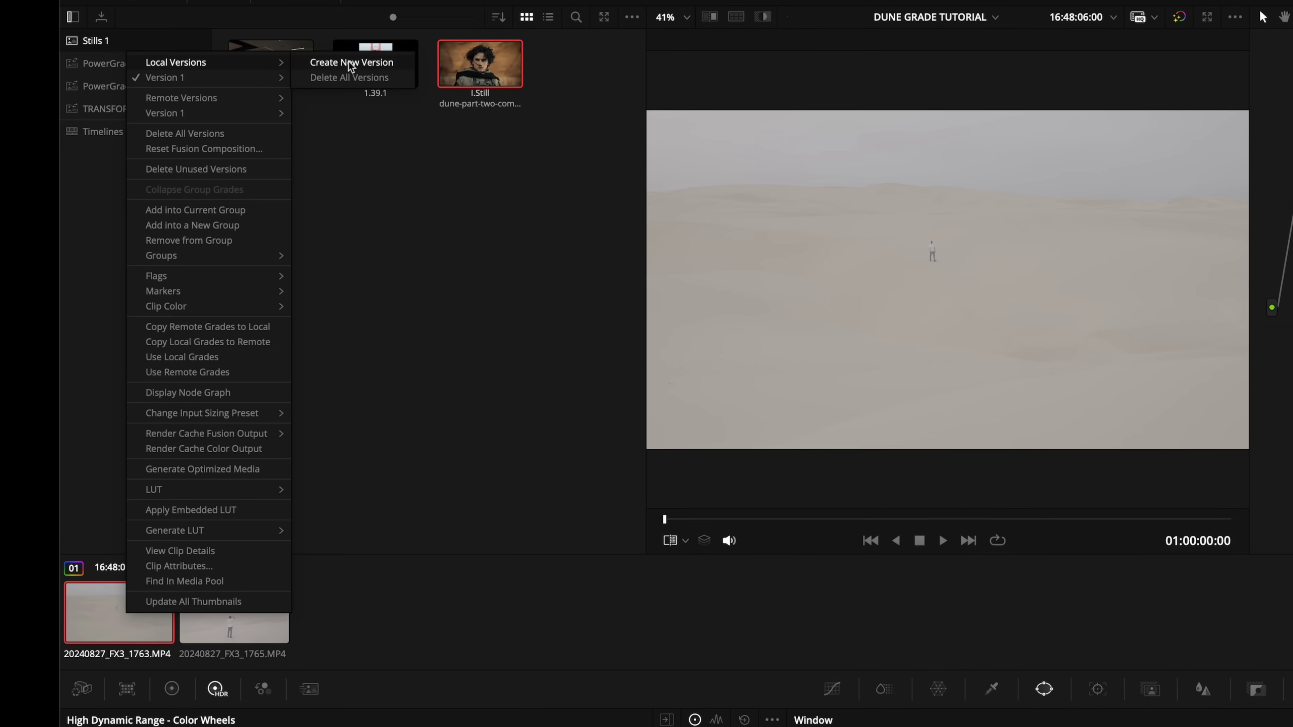
{"action": "left_click", "coordinate": [349, 61]}
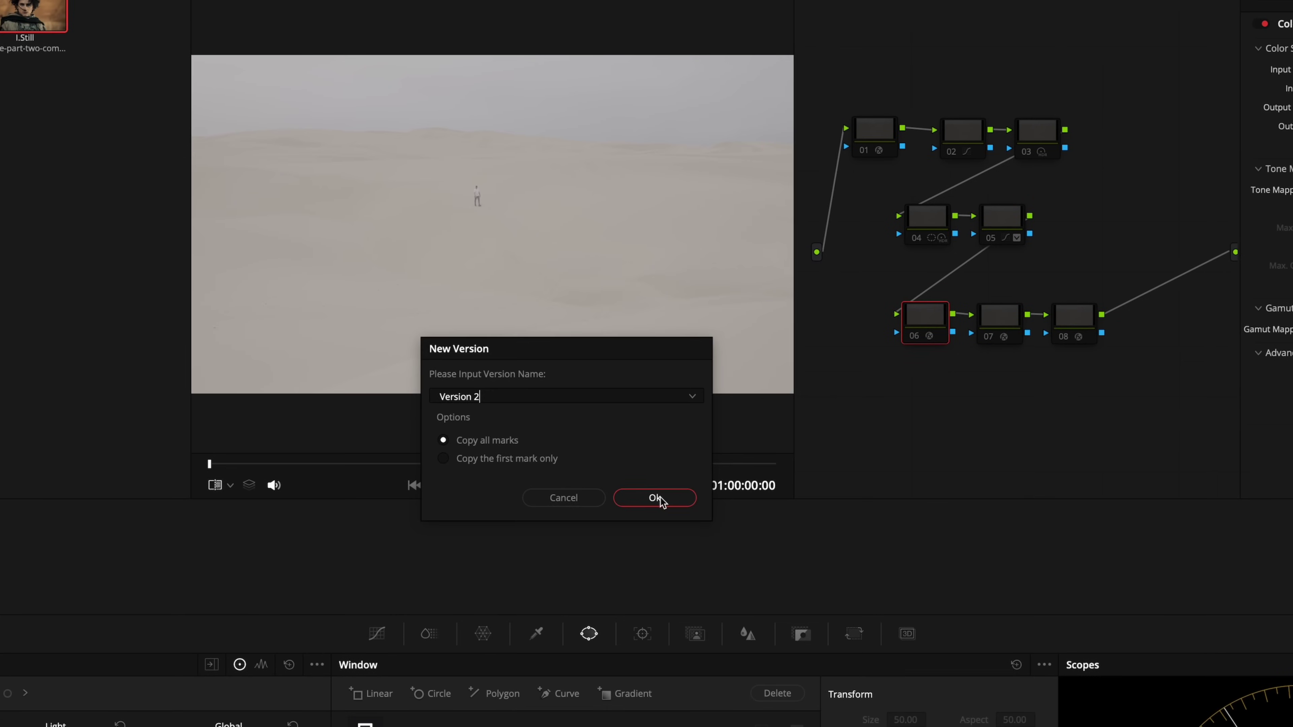
{"action": "left_click", "coordinate": [1071, 548]}
Bring up node 05's context menu and close it without choosing anything
{"action": "right_click", "coordinate": [1075, 329]}
{"action": "right_click", "coordinate": [1015, 237]}
{"action": "left_click", "coordinate": [1018, 240]}
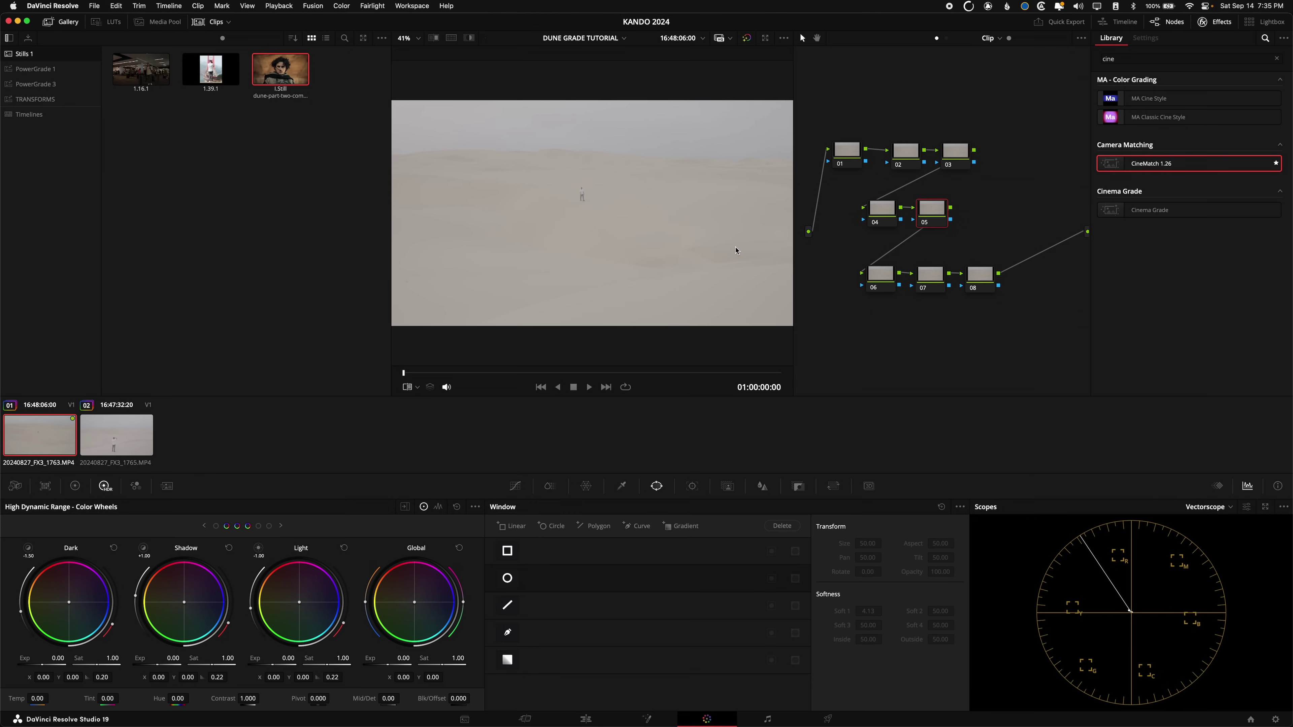
Add CineMatch 1.26 to node 01 and pick Sony FX3 as the source camera
{"action": "left_click", "coordinate": [849, 154]}
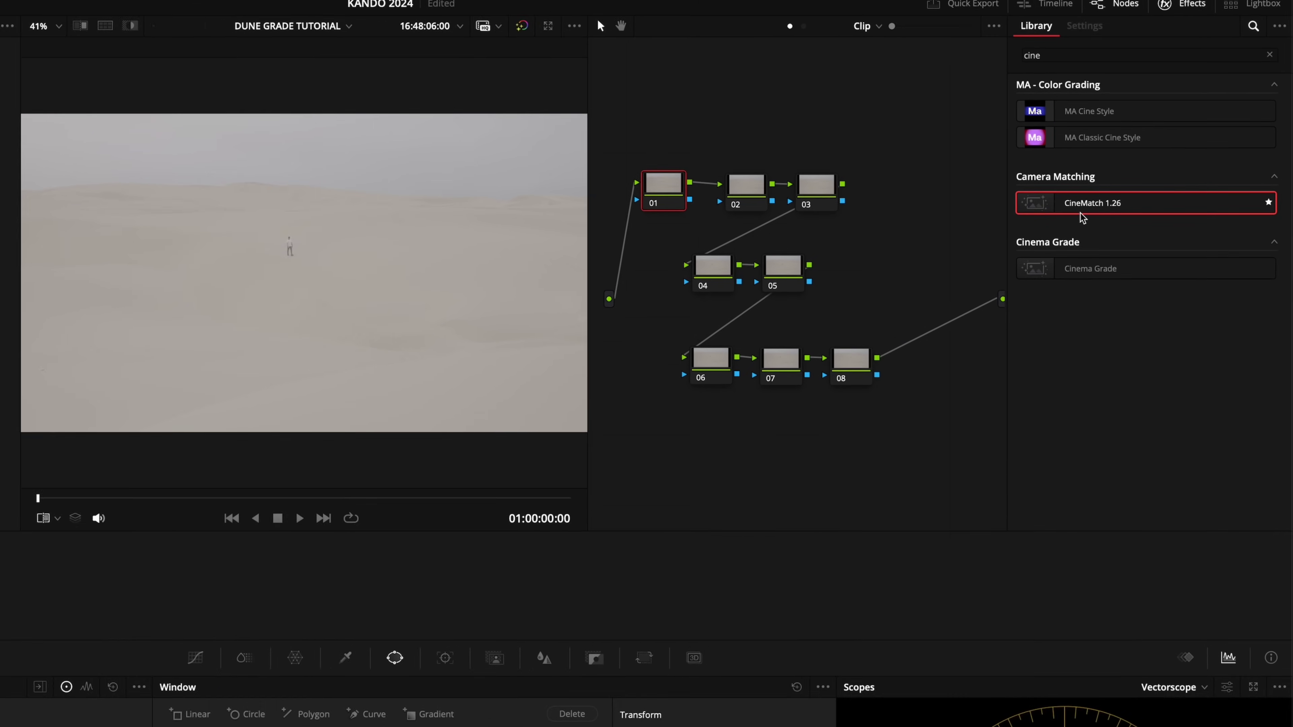
{"action": "left_click_drag", "start_coordinate": [1079, 216], "coordinate": [634, 204]}
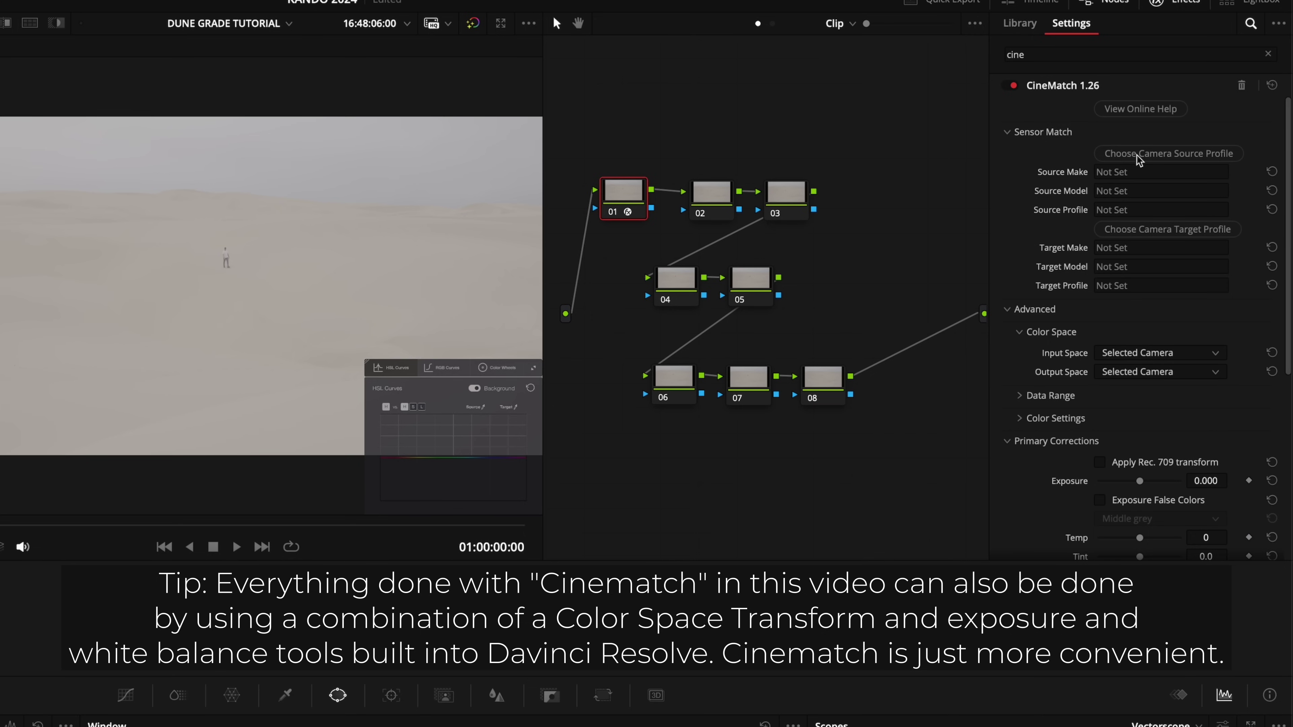
{"action": "left_click", "coordinate": [1136, 155]}
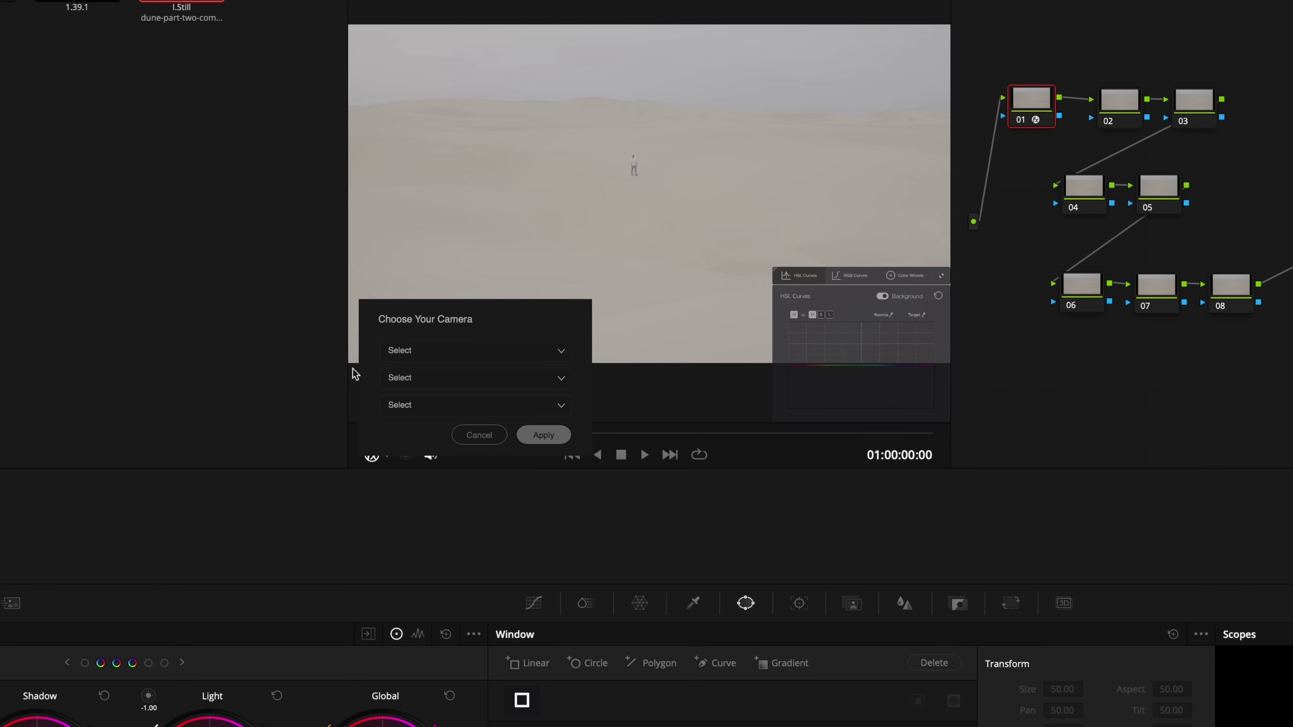
{"action": "left_click", "coordinate": [403, 351]}
{"action": "left_click", "coordinate": [408, 529]}
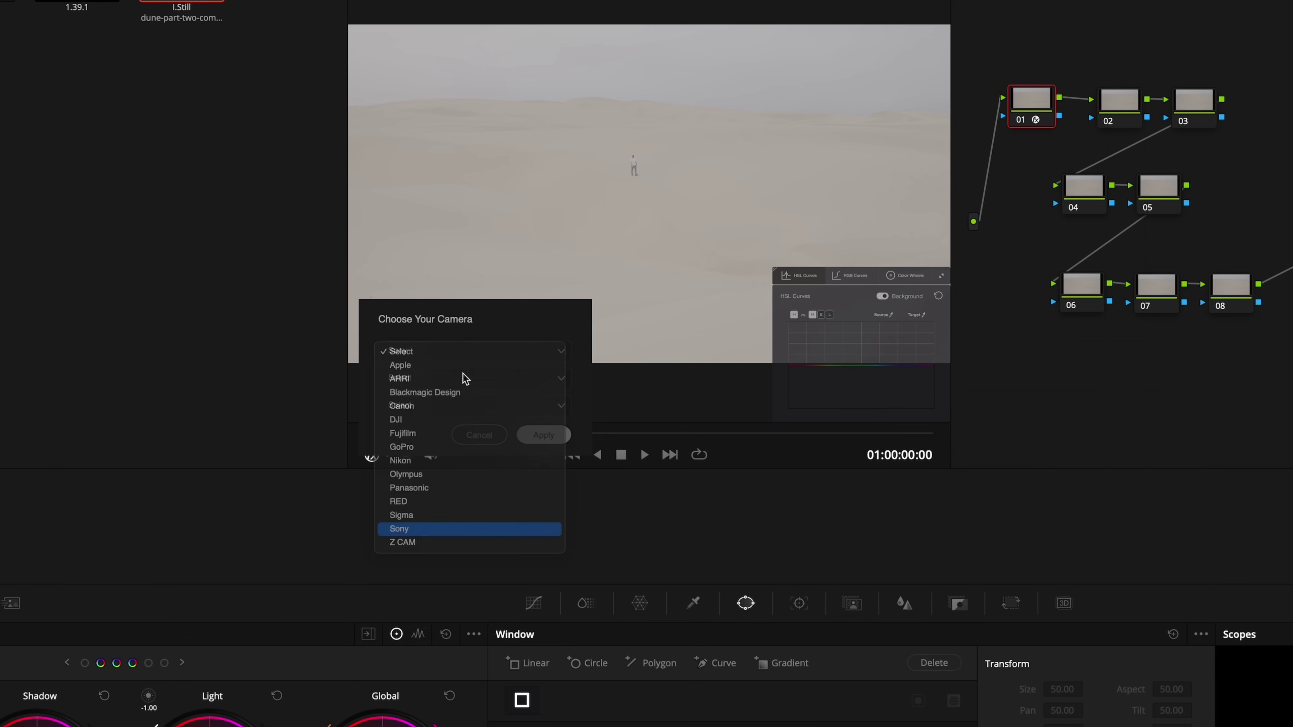
{"action": "left_click", "coordinate": [458, 380]}
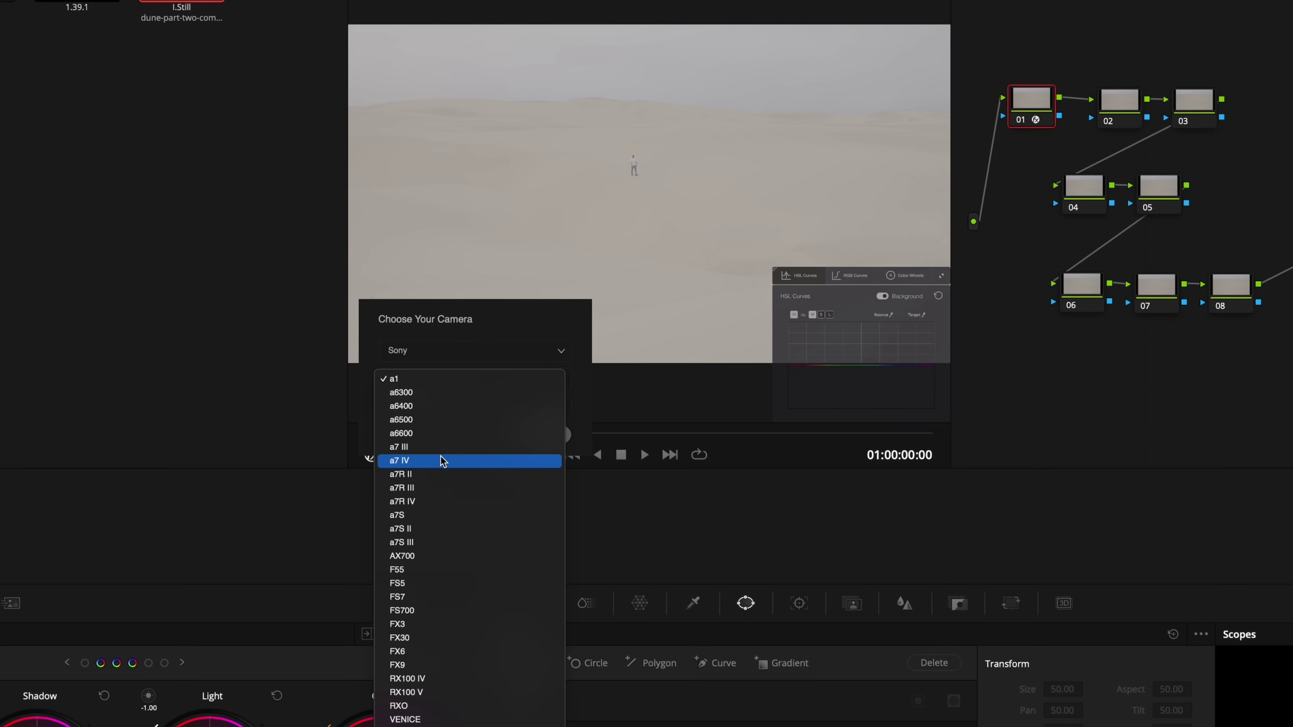
{"action": "left_click", "coordinate": [439, 624]}
Apply the S-Log3 S-Gamut3.Cine source profile and set the output space to DWG DI
{"action": "left_click", "coordinate": [432, 408]}
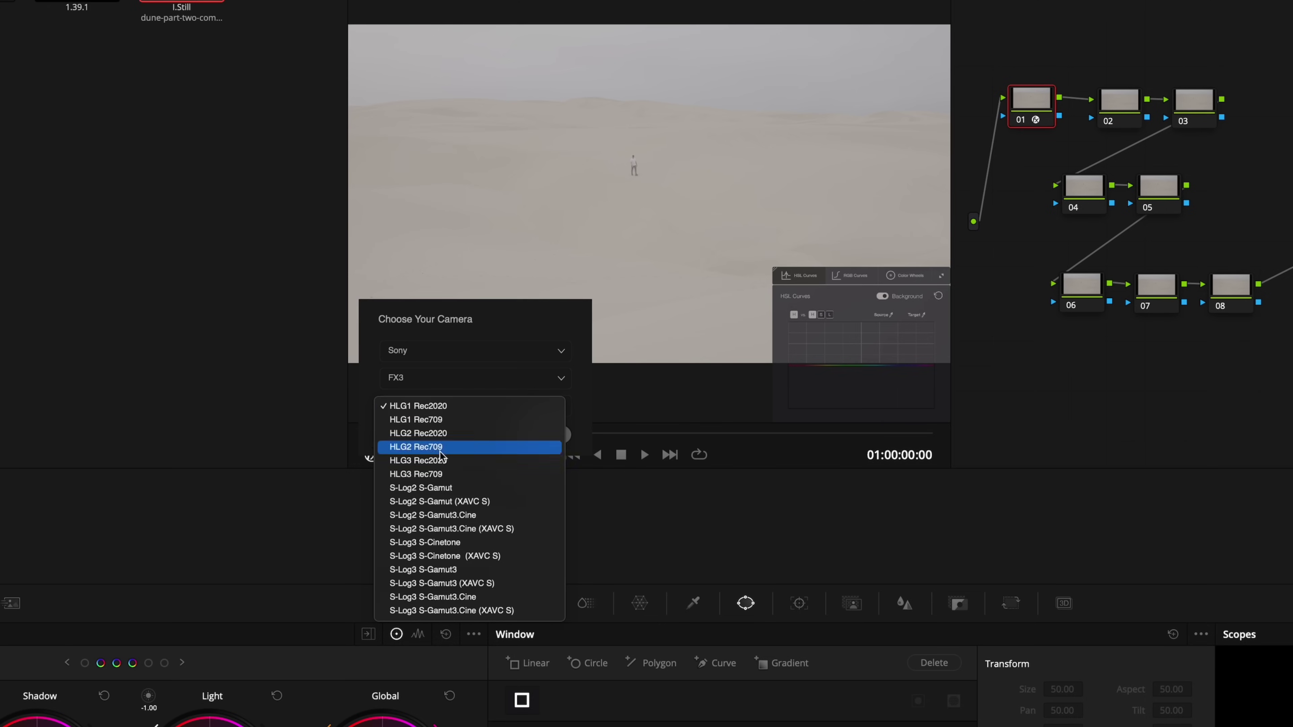
{"action": "left_click", "coordinate": [433, 598]}
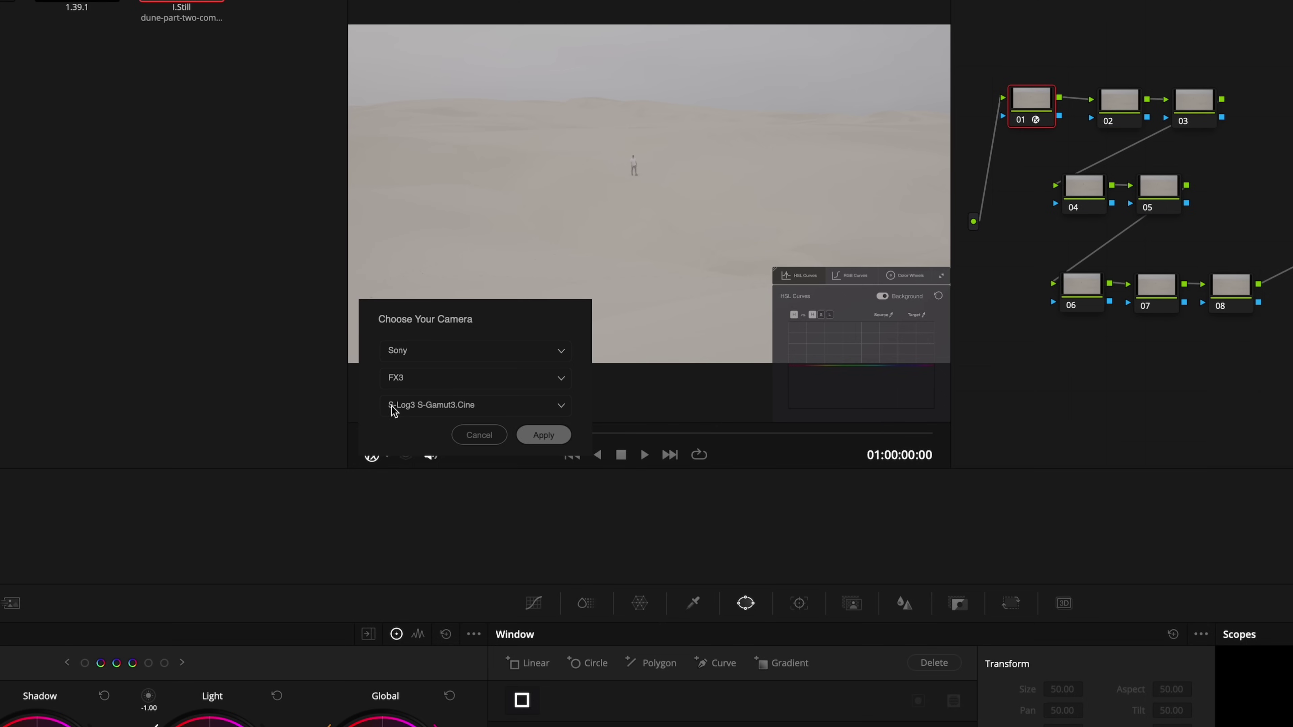
{"action": "left_click", "coordinate": [541, 436]}
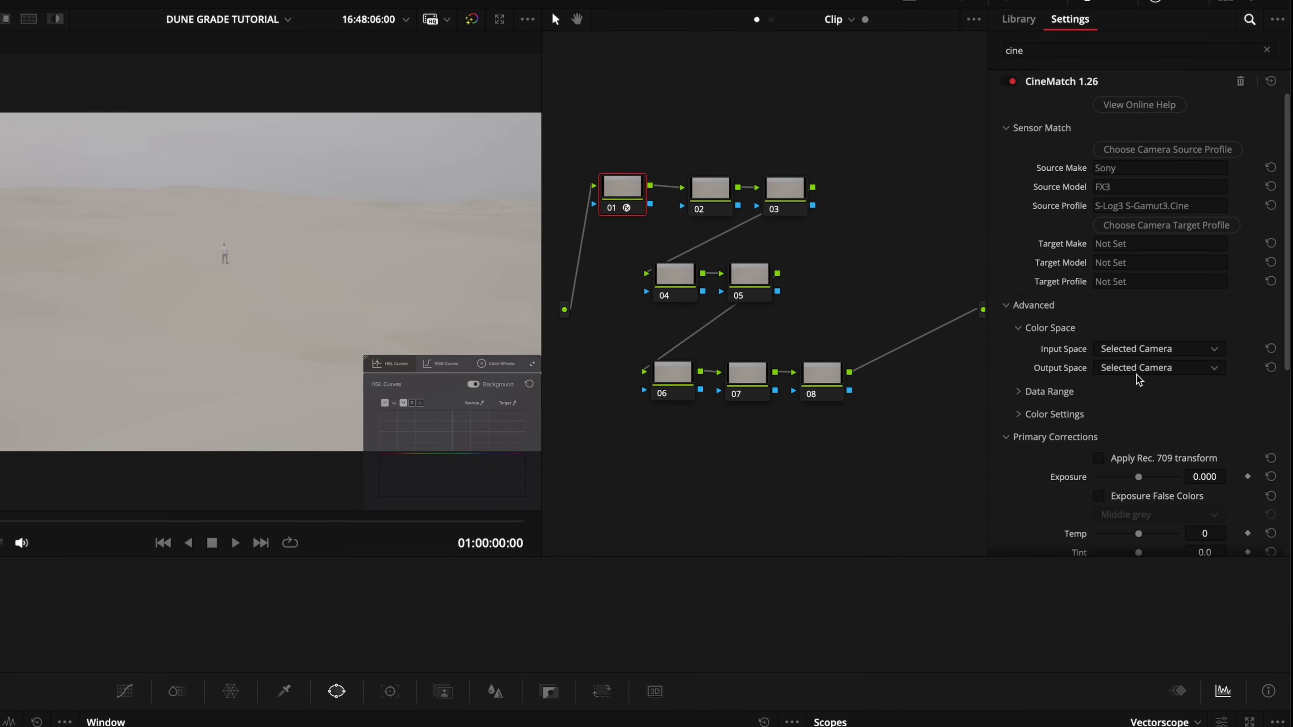
{"action": "left_click", "coordinate": [1152, 376]}
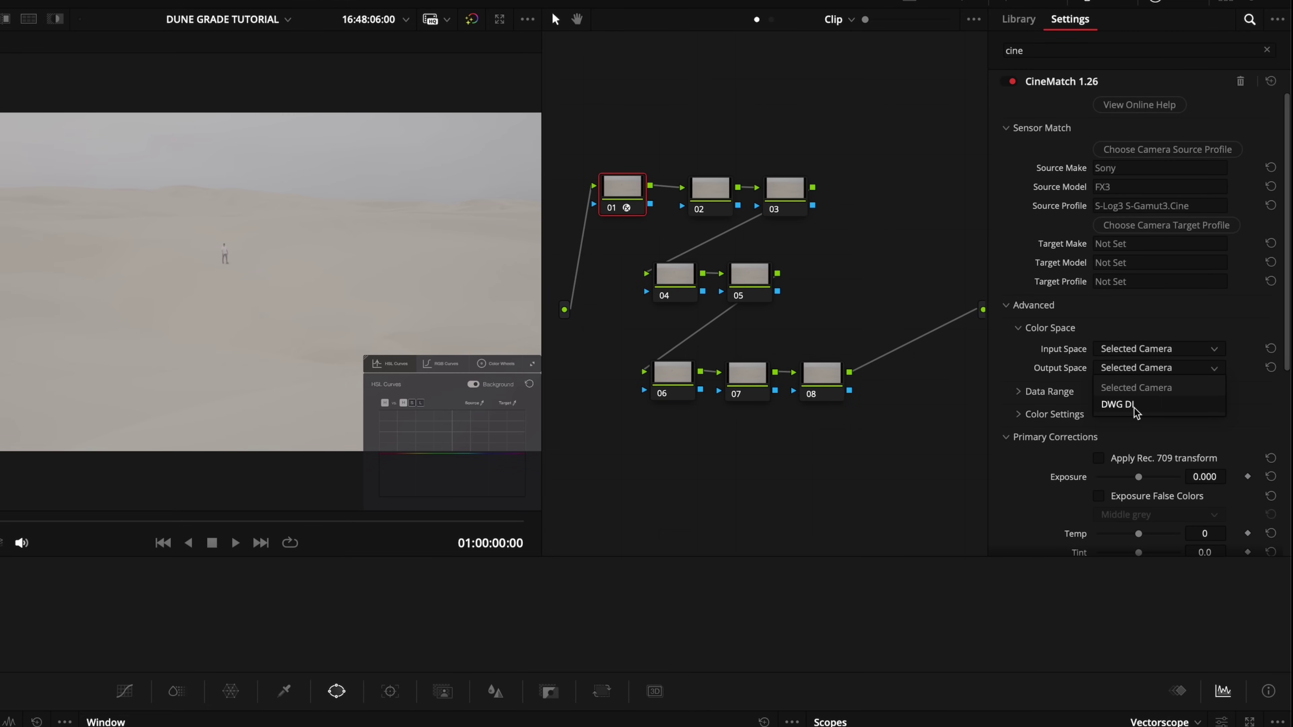
{"action": "left_click", "coordinate": [1118, 404]}
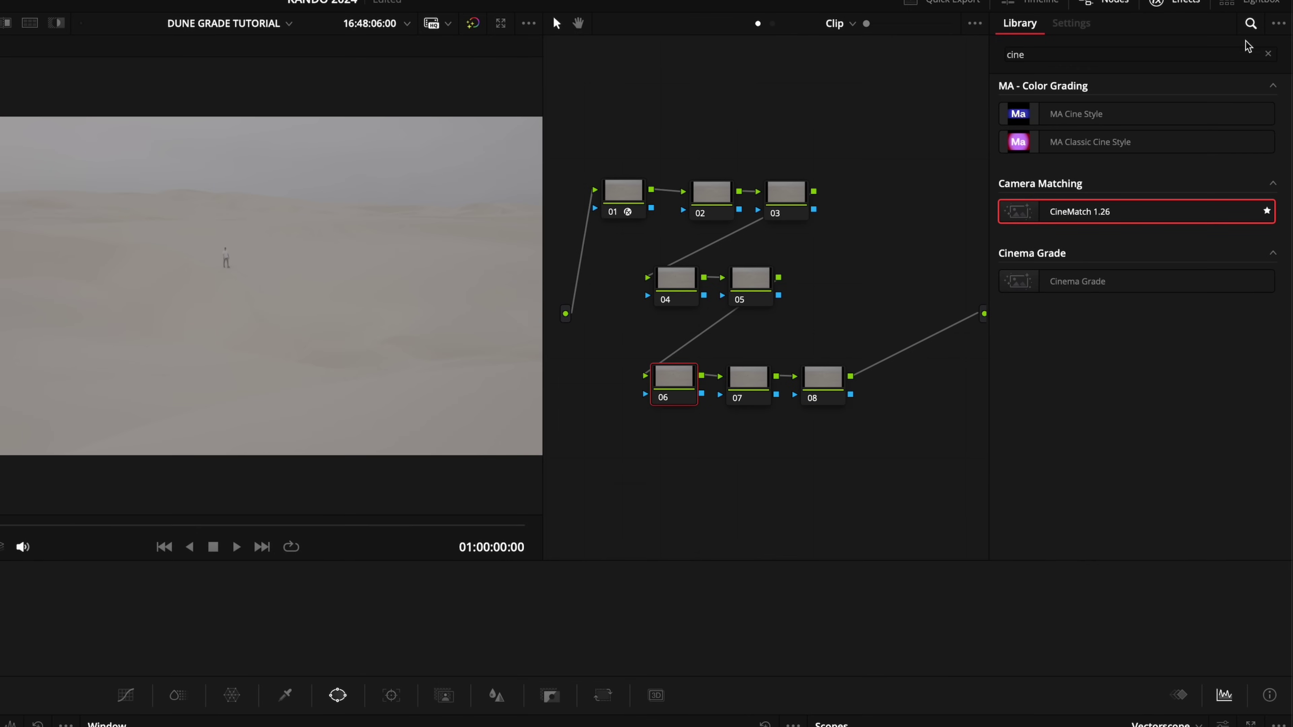
Add Color Space Transform to node 06 with DaVinci Wide Gamut / DaVinci Intermediate input
{"action": "left_click", "coordinate": [1268, 53]}
{"action": "type", "text": "colo"}
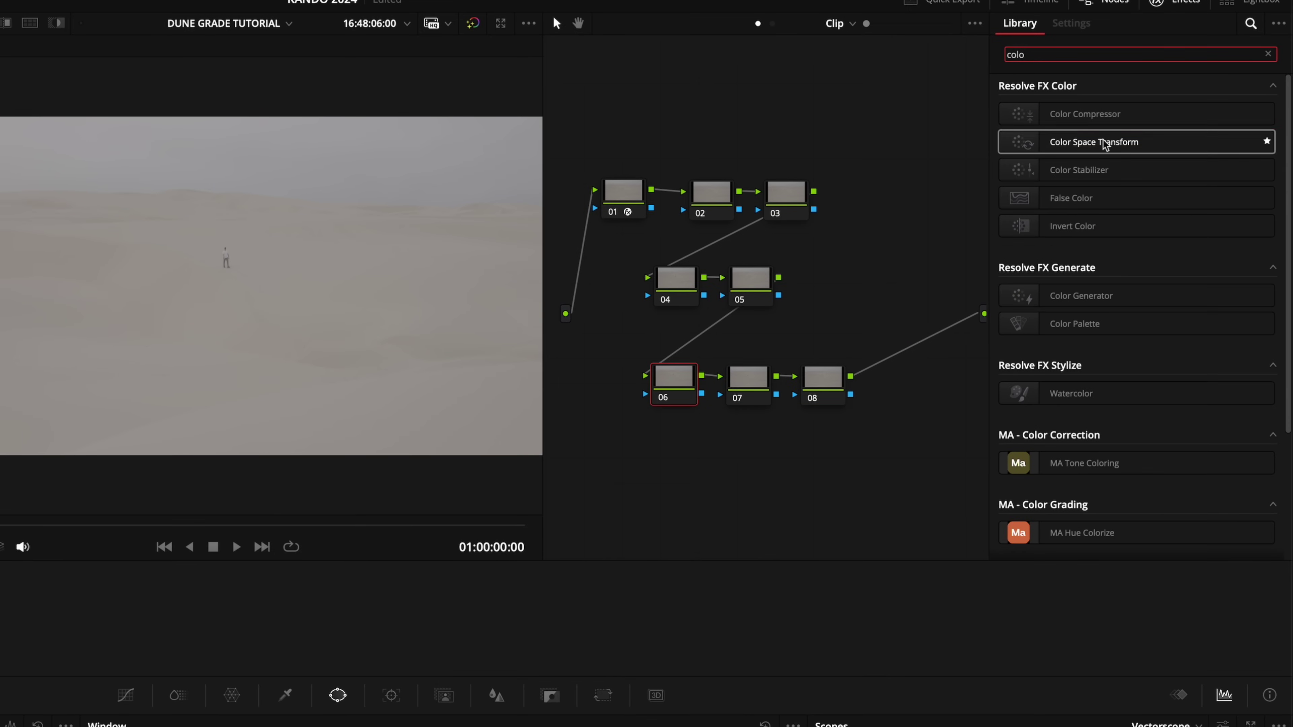
{"action": "left_click_drag", "start_coordinate": [1115, 143], "coordinate": [664, 385]}
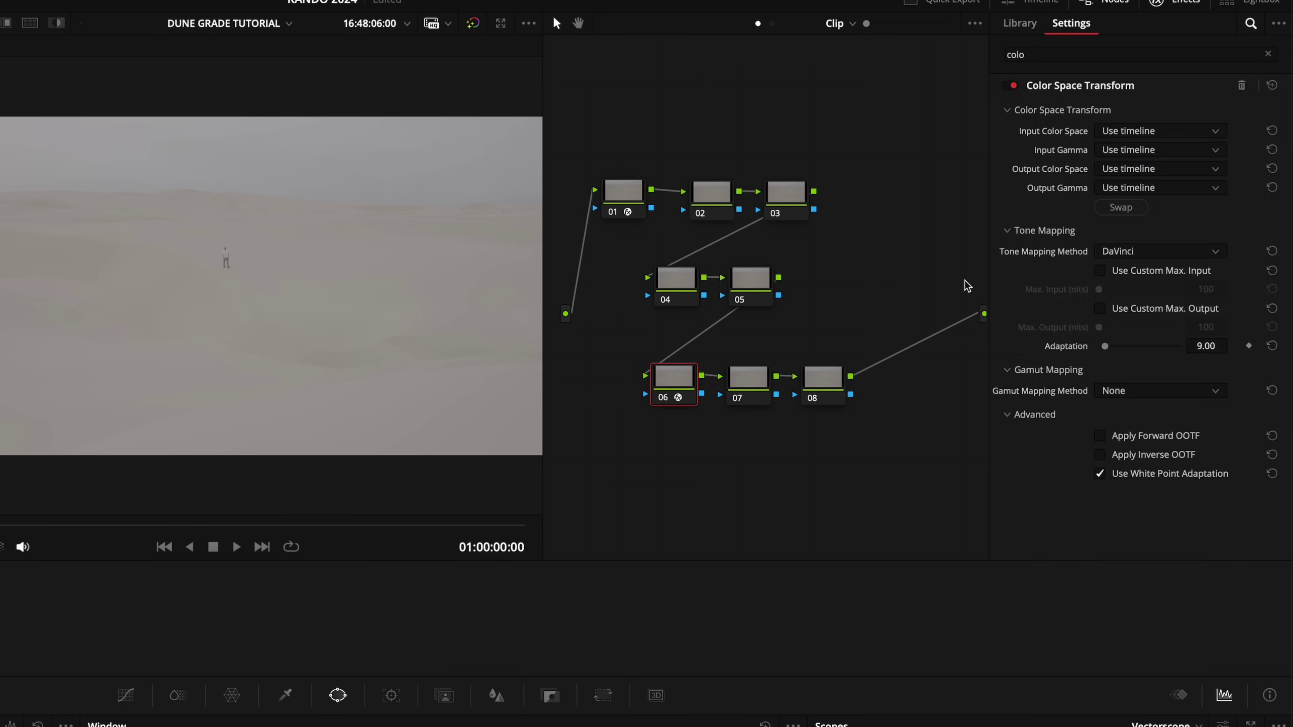
{"action": "left_click", "coordinate": [1187, 130]}
{"action": "scroll", "coordinate": [1163, 227], "scroll_direction": "down", "scroll_amount": 3}
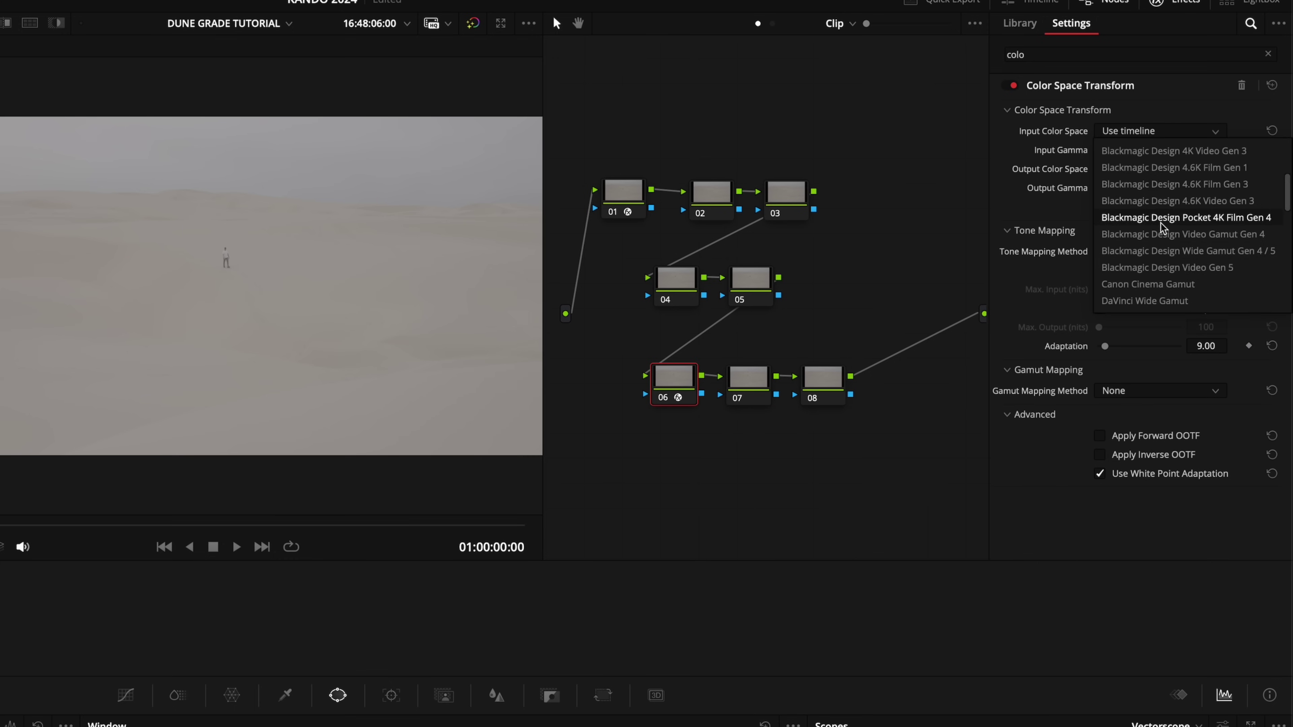
{"action": "left_click", "coordinate": [1146, 301]}
{"action": "left_click", "coordinate": [1154, 150]}
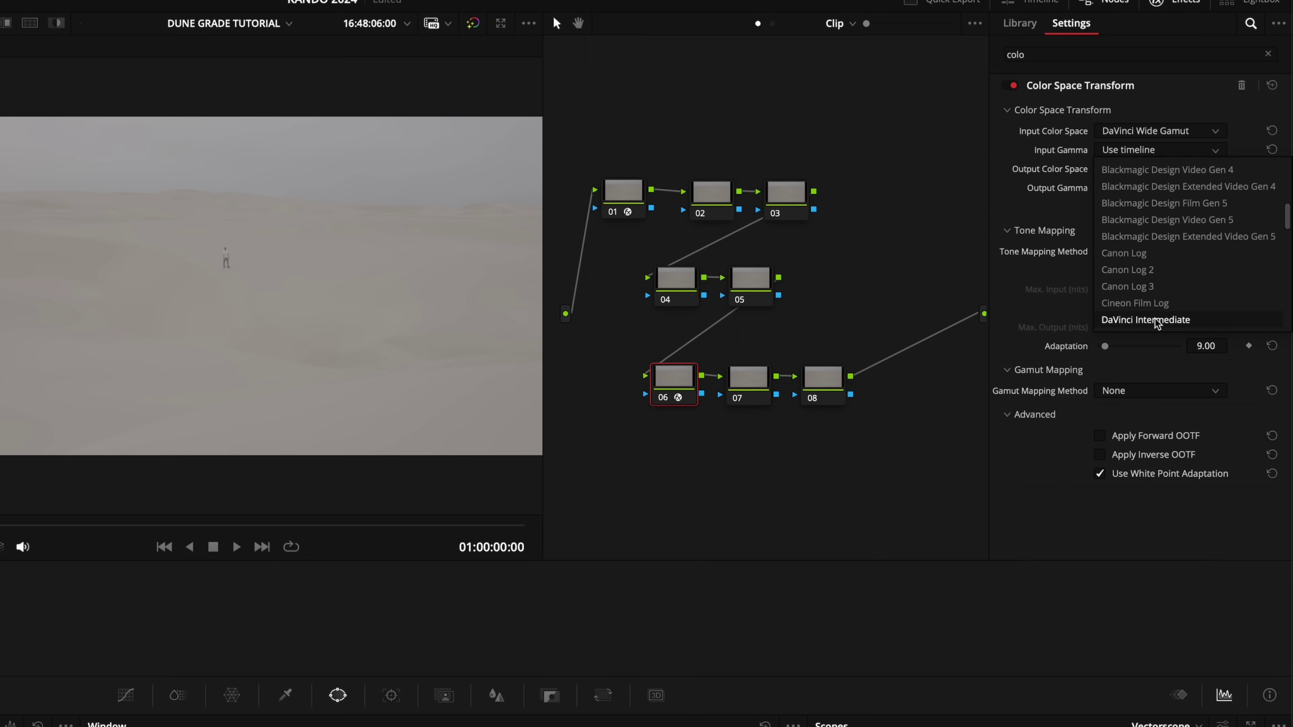
{"action": "left_click", "coordinate": [1146, 319]}
Set the transform's output to Rec.709 colour space with Rec.709-A gamma
{"action": "left_click", "coordinate": [1152, 169]}
{"action": "left_click", "coordinate": [1125, 339]}
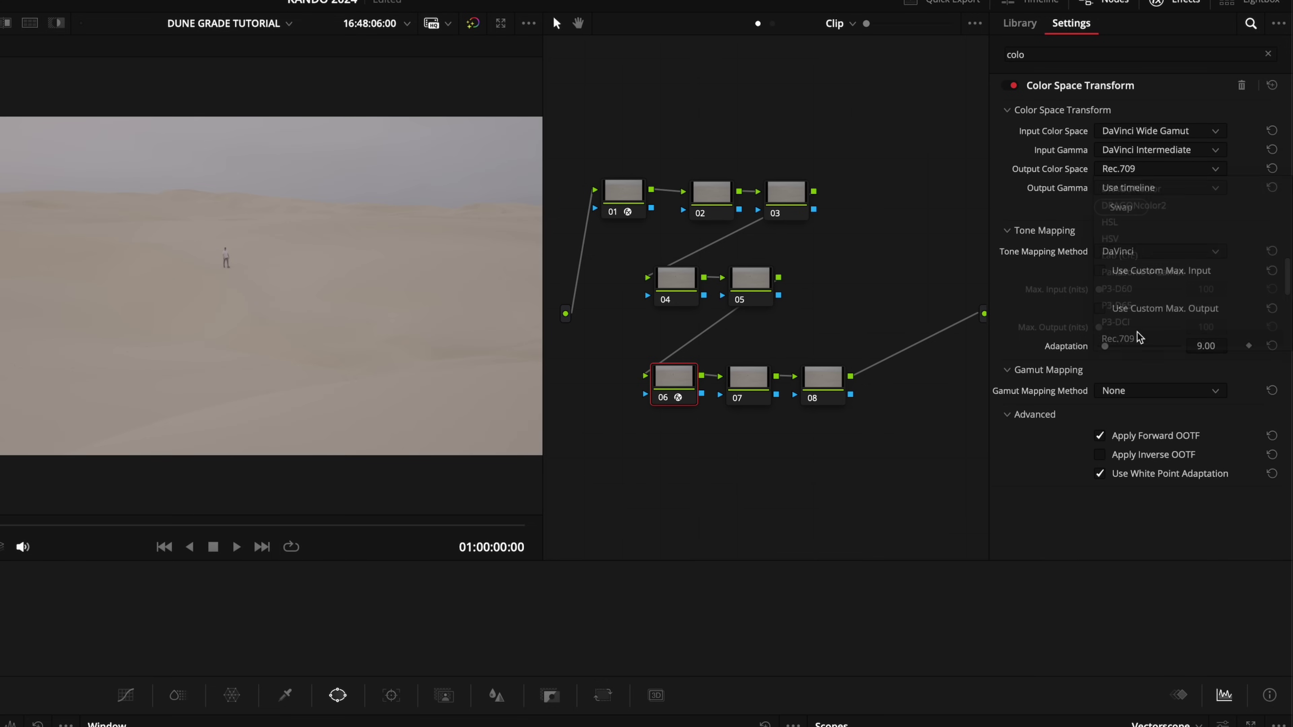
{"action": "left_click", "coordinate": [1152, 188]}
{"action": "scroll", "coordinate": [1153, 292], "scroll_direction": "down", "scroll_amount": 3}
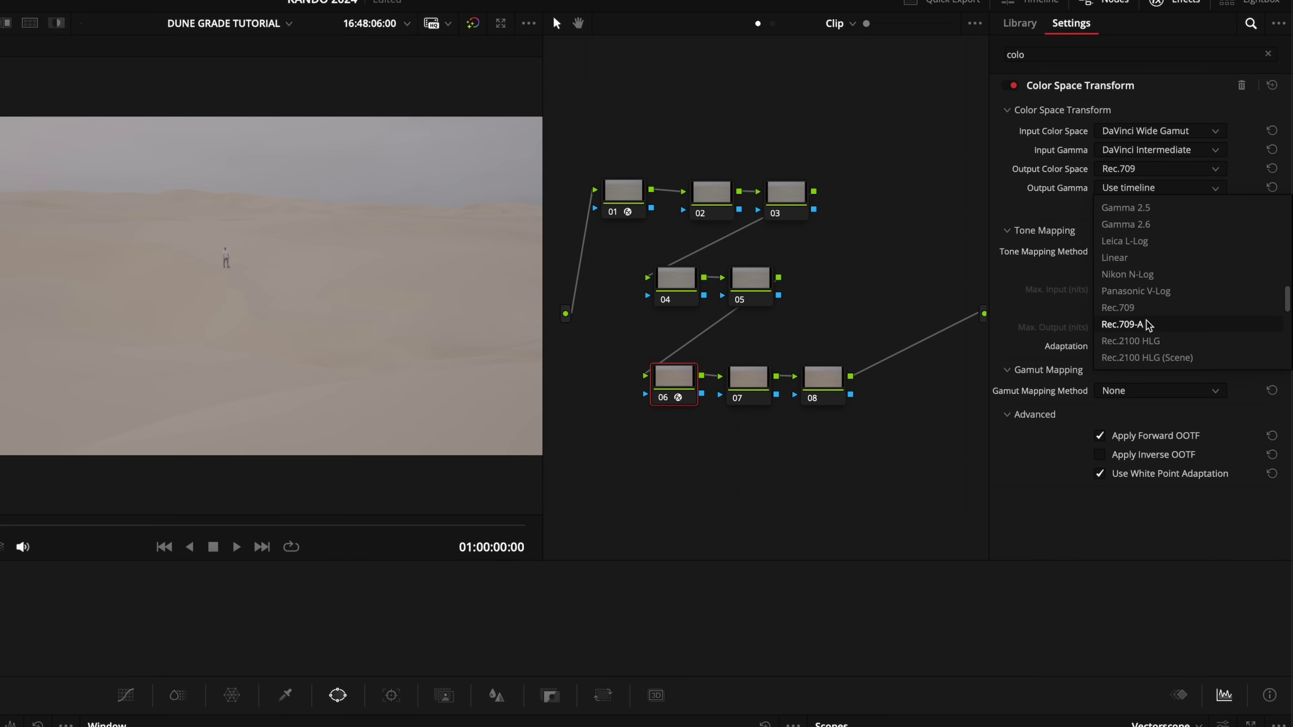
{"action": "left_click", "coordinate": [1143, 324]}
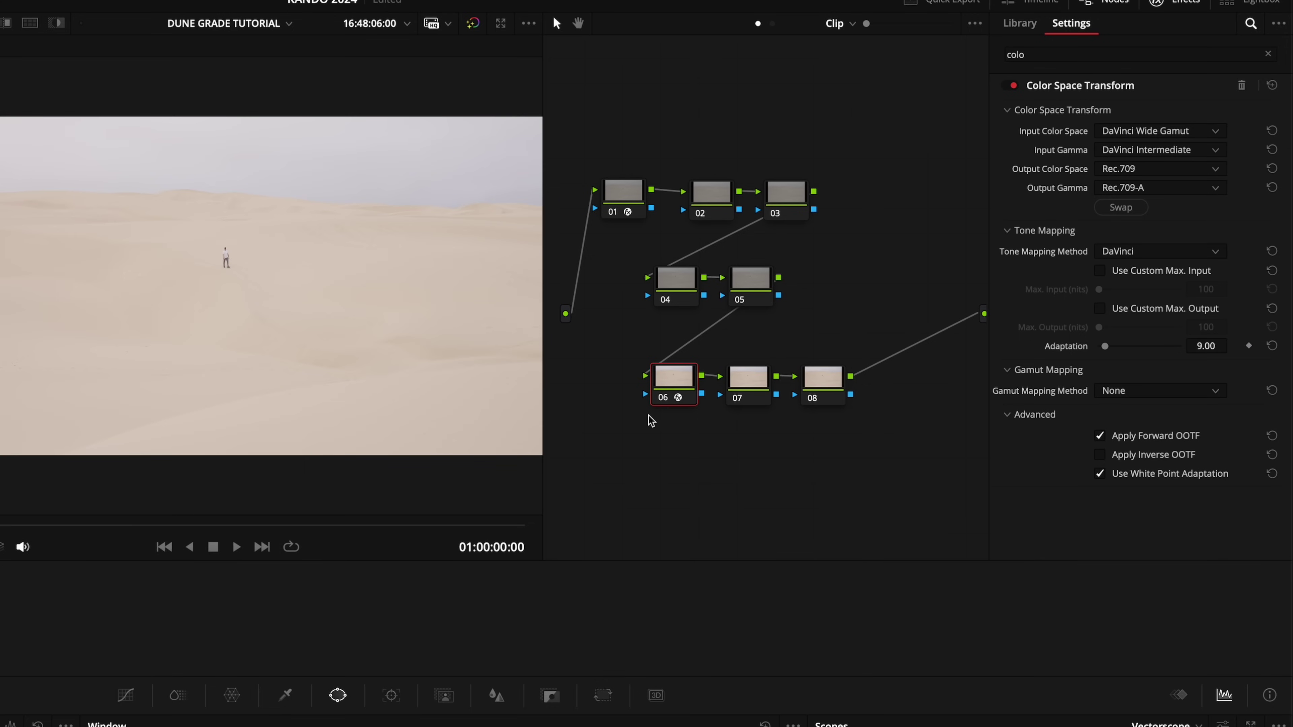
{"action": "left_click", "coordinate": [632, 199]}
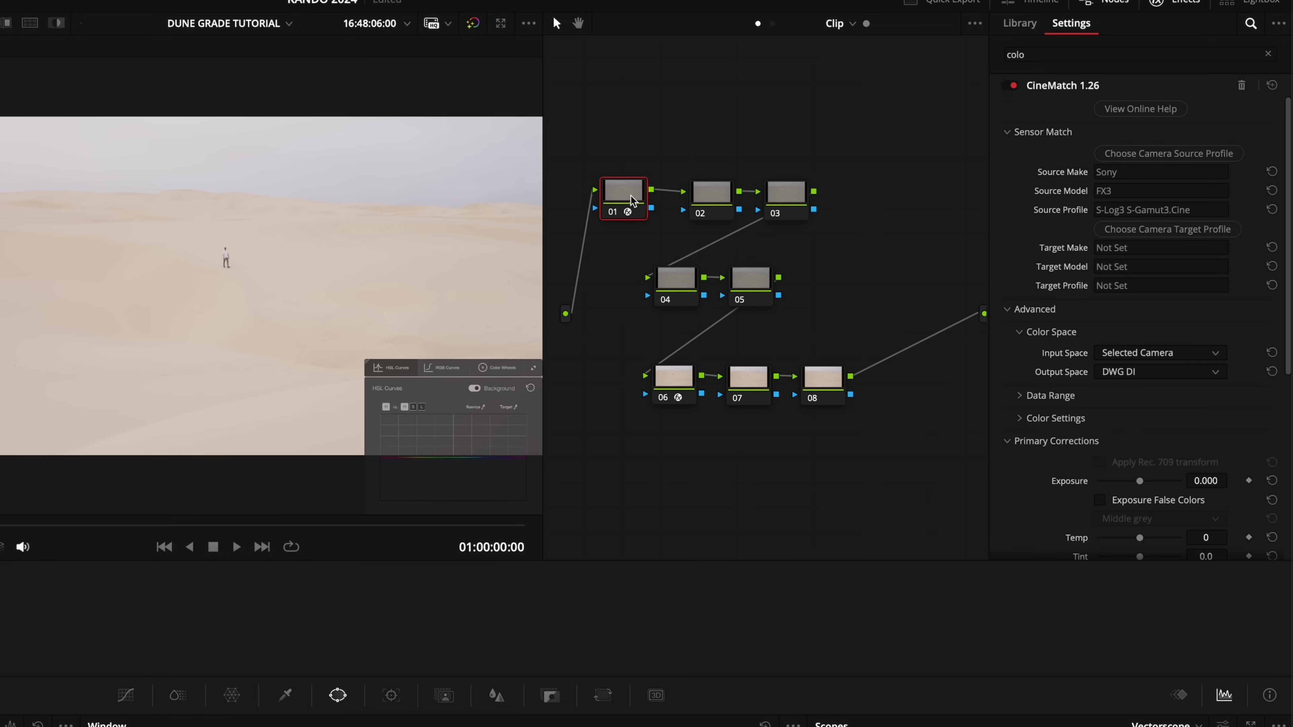
{"action": "left_click", "coordinate": [684, 381]}
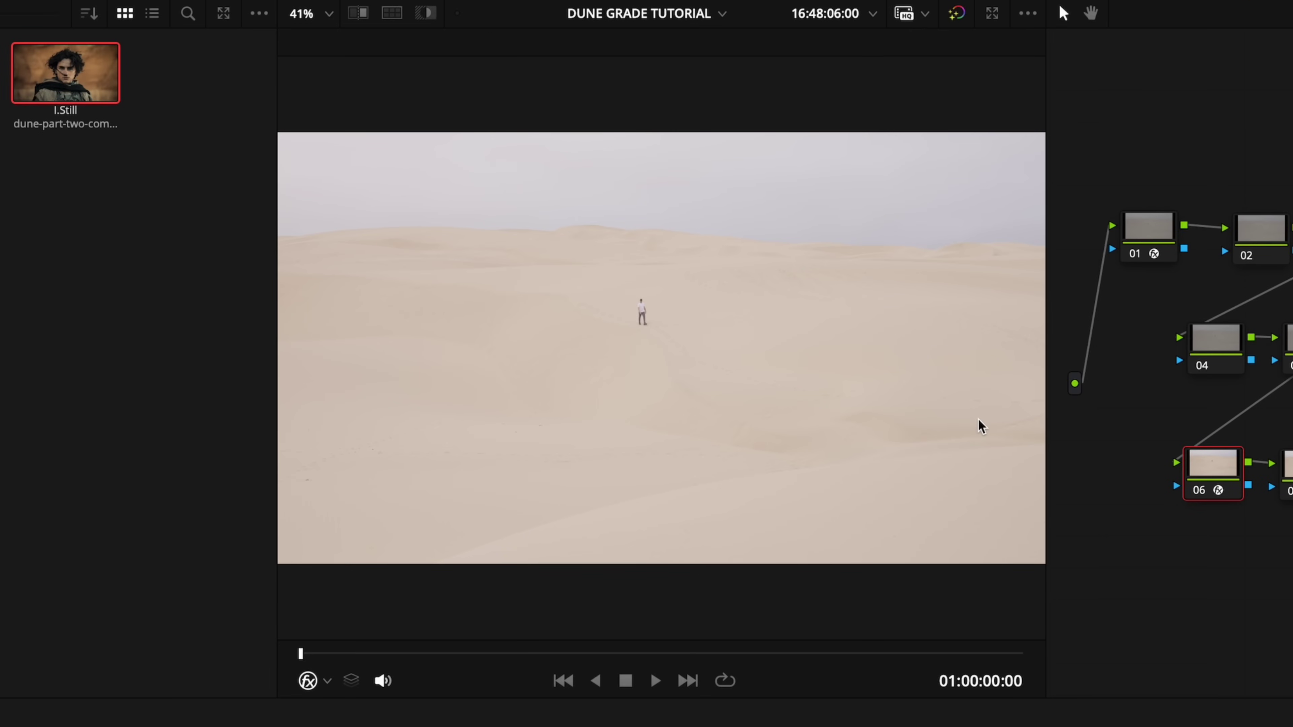
Lower node 01's CineMatch exposure to -2.460
{"action": "left_click", "coordinate": [1148, 237]}
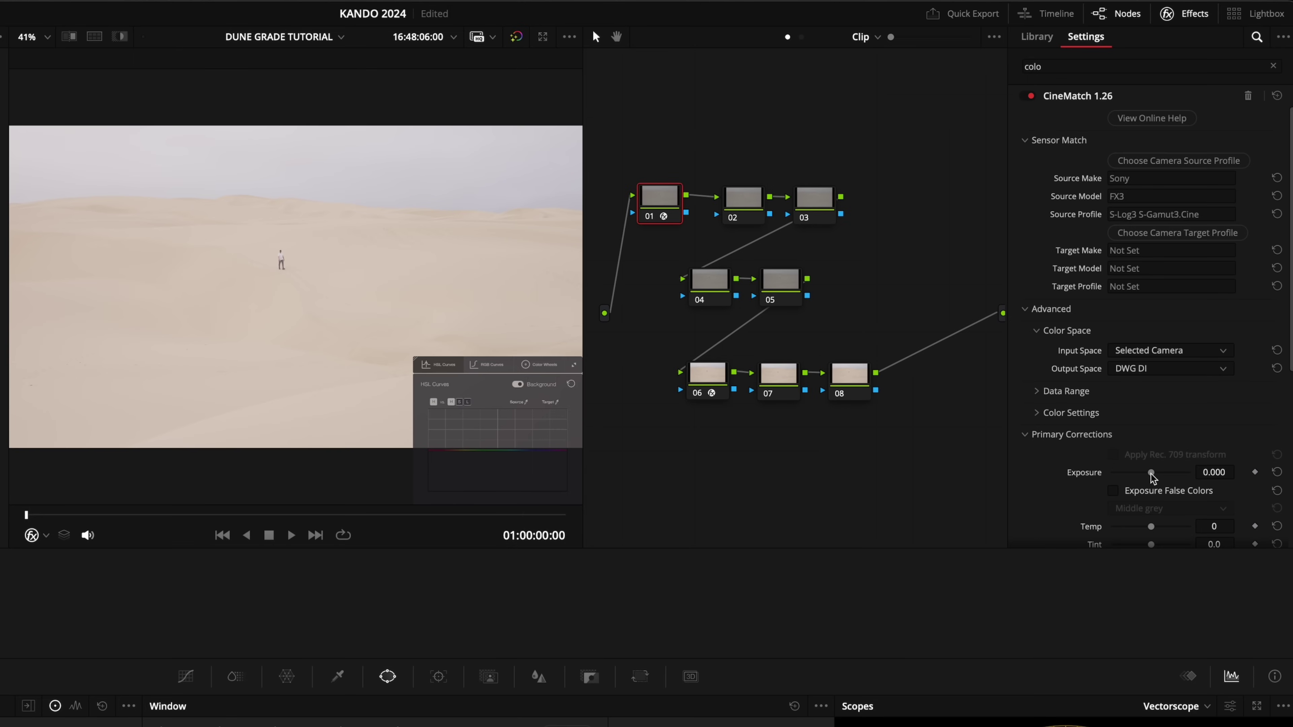
{"action": "left_click_drag", "start_coordinate": [1153, 478], "coordinate": [1128, 480]}
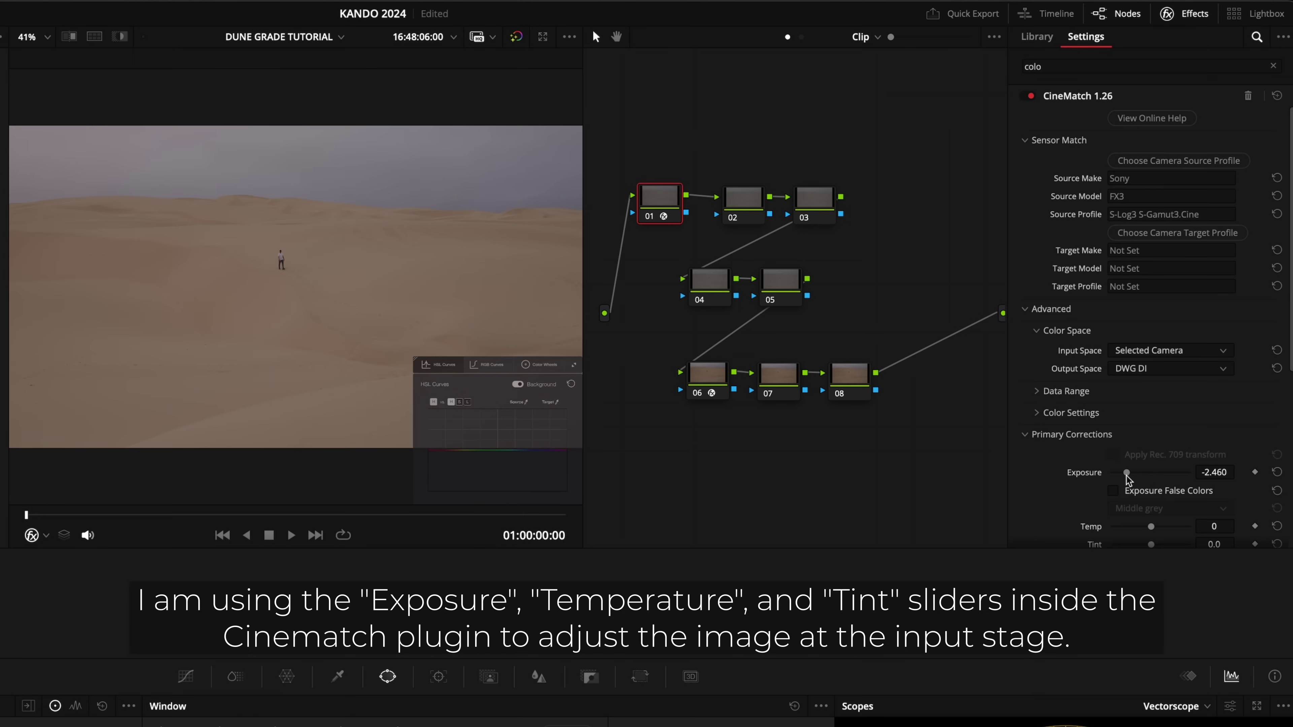
{"action": "scroll", "coordinate": [1064, 345], "scroll_direction": "down", "scroll_amount": 4}
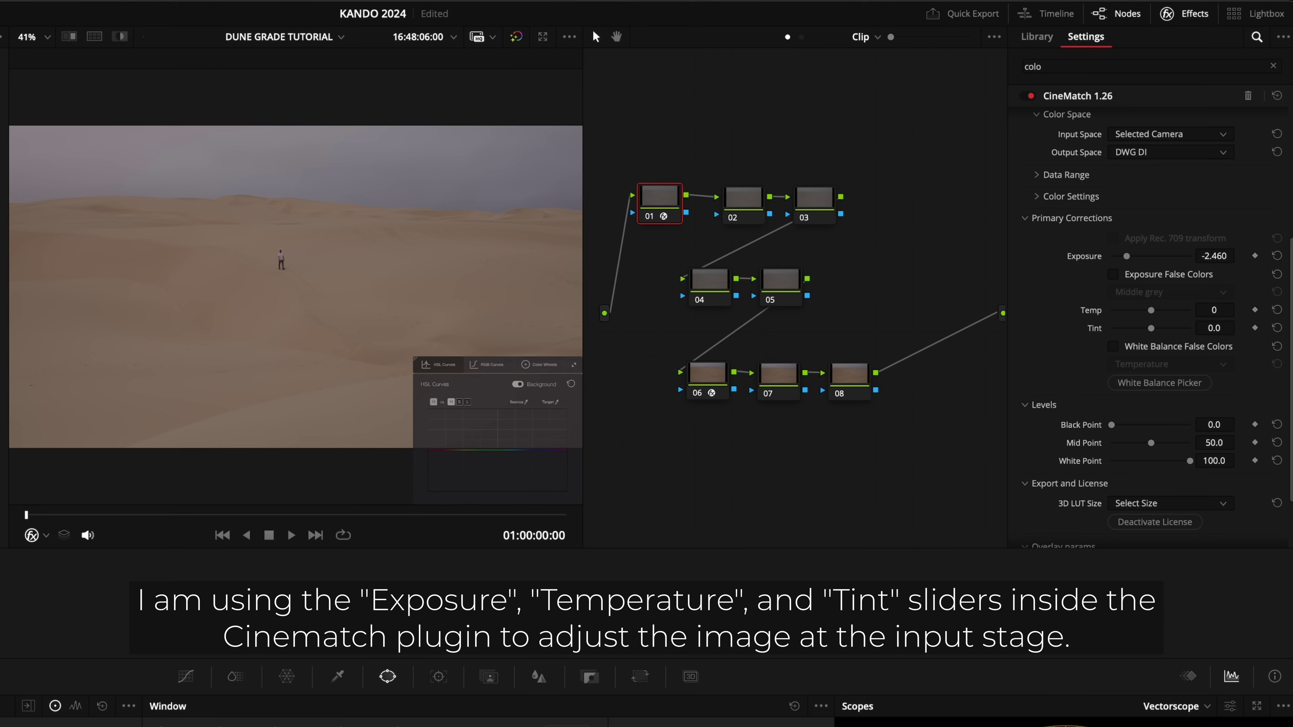
Warm the clip with temperature 3632 and tint 8.3, checking against the Dune still
{"action": "left_click", "coordinate": [69, 36]}
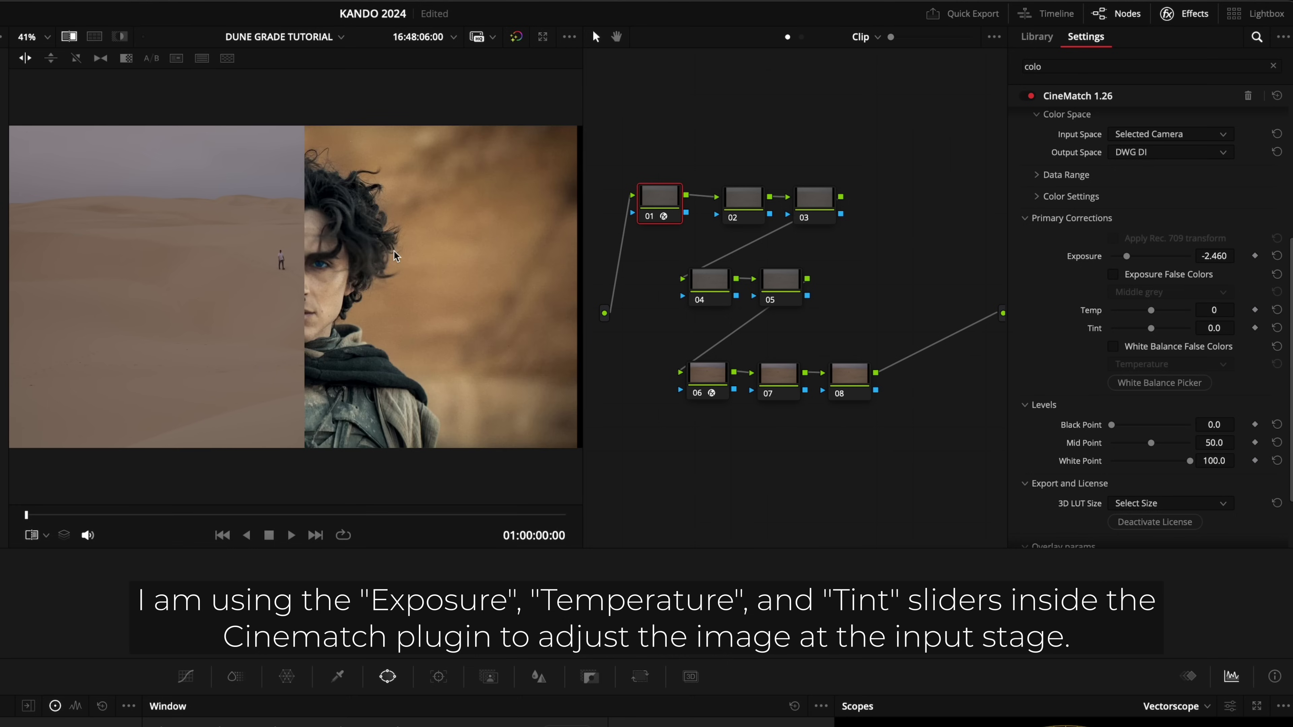
{"action": "left_click_drag", "start_coordinate": [1151, 310], "coordinate": [1180, 311]}
{"action": "left_click_drag", "start_coordinate": [1154, 335], "coordinate": [1160, 335]}
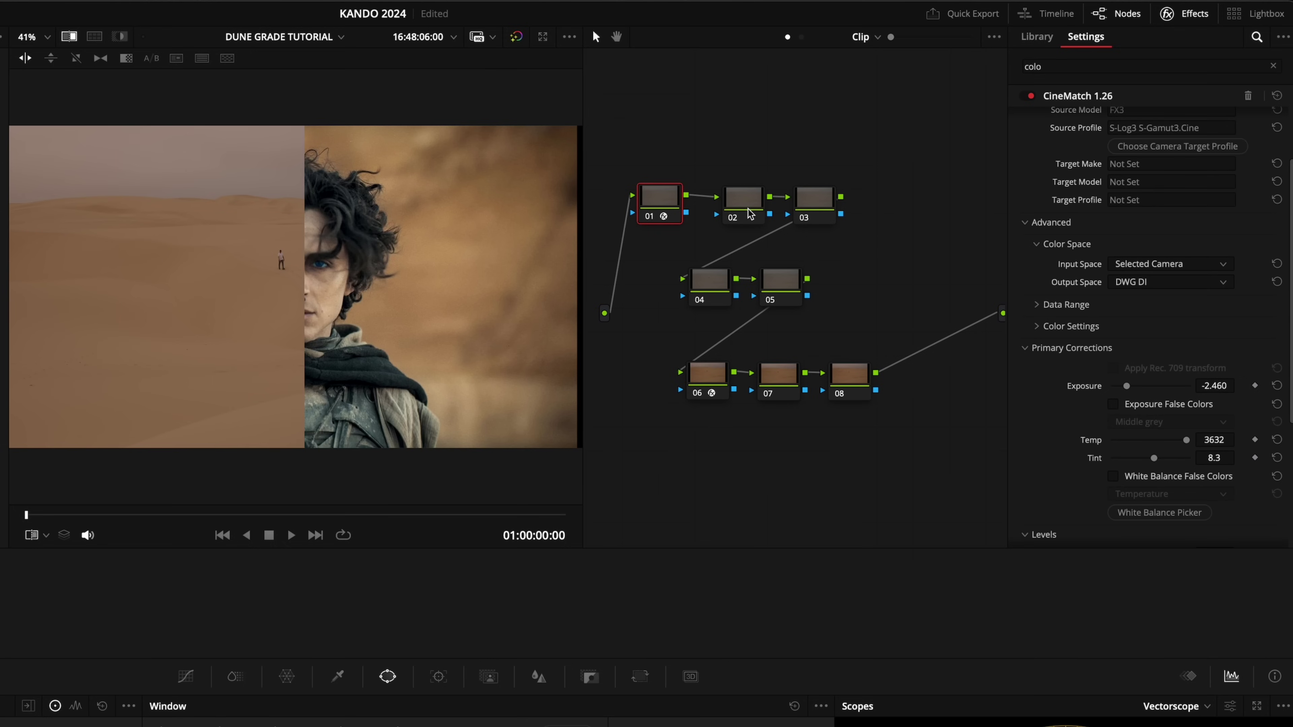
{"action": "left_click", "coordinate": [707, 375]}
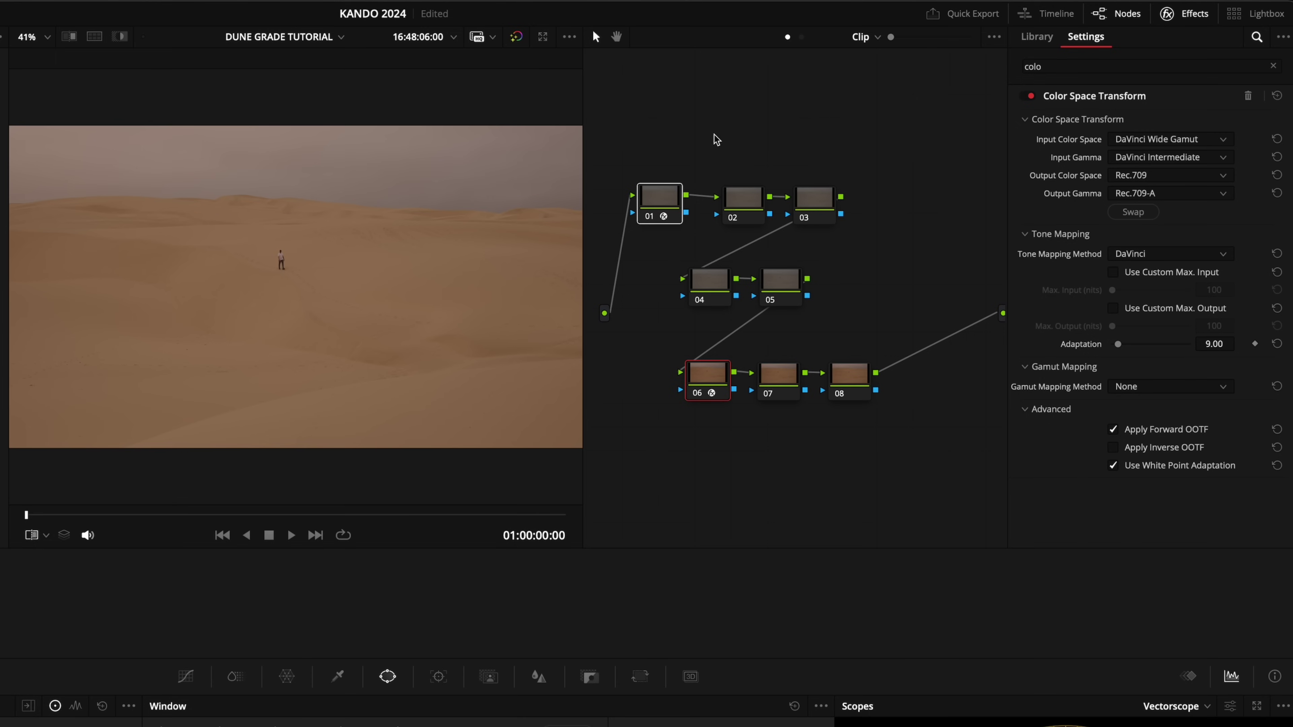
{"action": "left_click", "coordinate": [659, 201]}
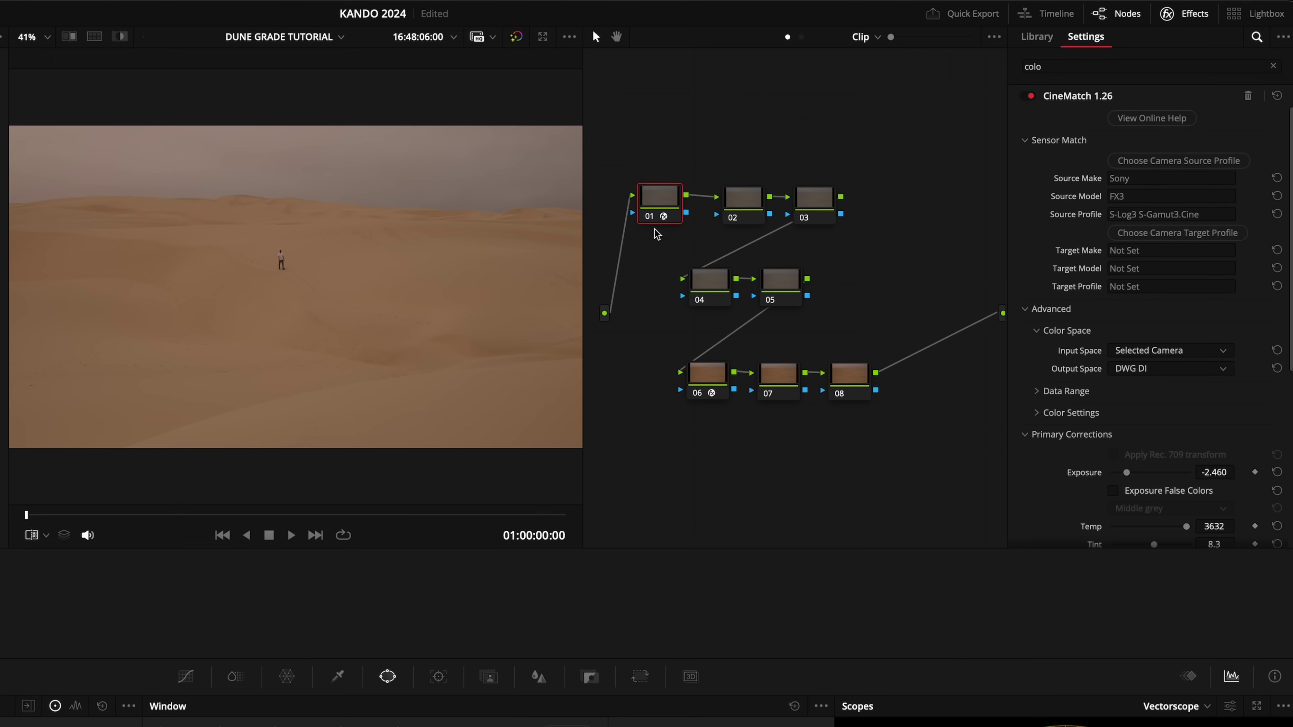
{"action": "left_click", "coordinate": [708, 375]}
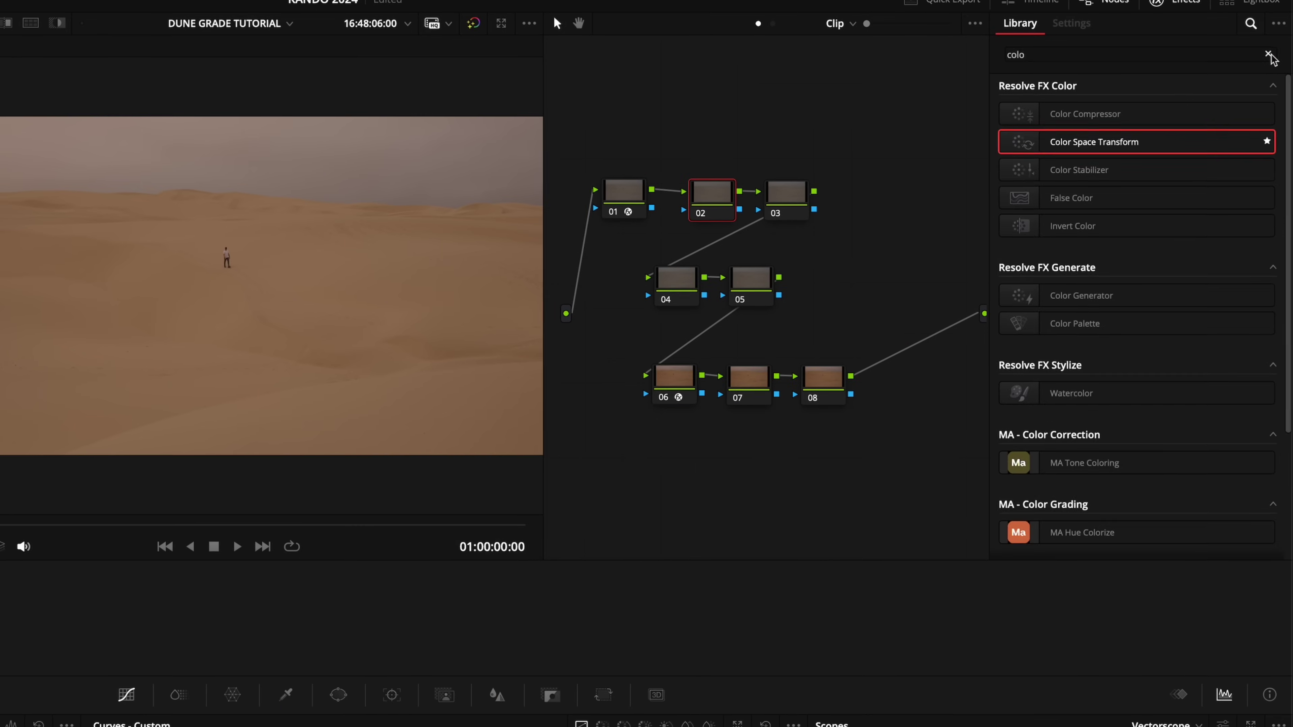
Search the Effects Library for 'dehan' and apply Dehancer Pro to node 07
{"action": "double_click", "coordinate": [1168, 58]}
{"action": "type", "text": "dehan"}
{"action": "double_click", "coordinate": [1087, 114]}
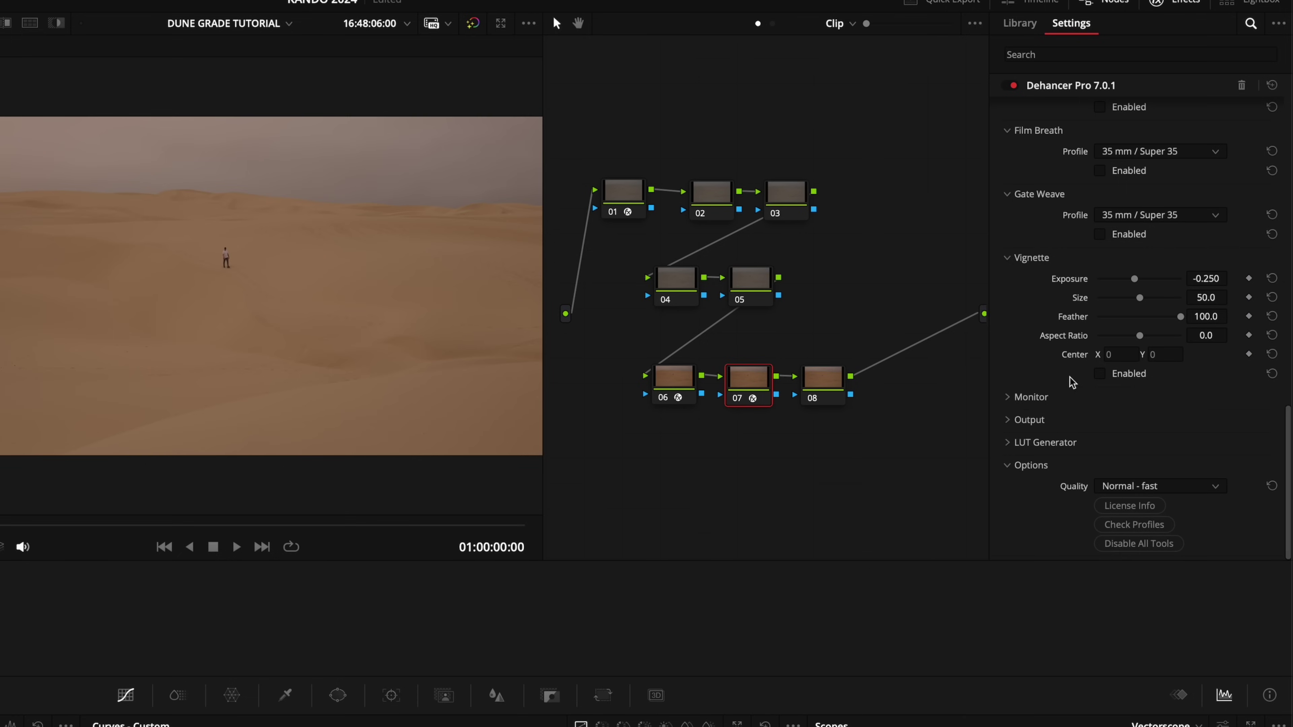
Set Dehancer's print profile to Kodak 2383 Print Film and enable it
{"action": "scroll", "coordinate": [1069, 382], "scroll_direction": "up", "scroll_amount": 15}
{"action": "scroll", "coordinate": [1011, 348], "scroll_direction": "down", "scroll_amount": 3}
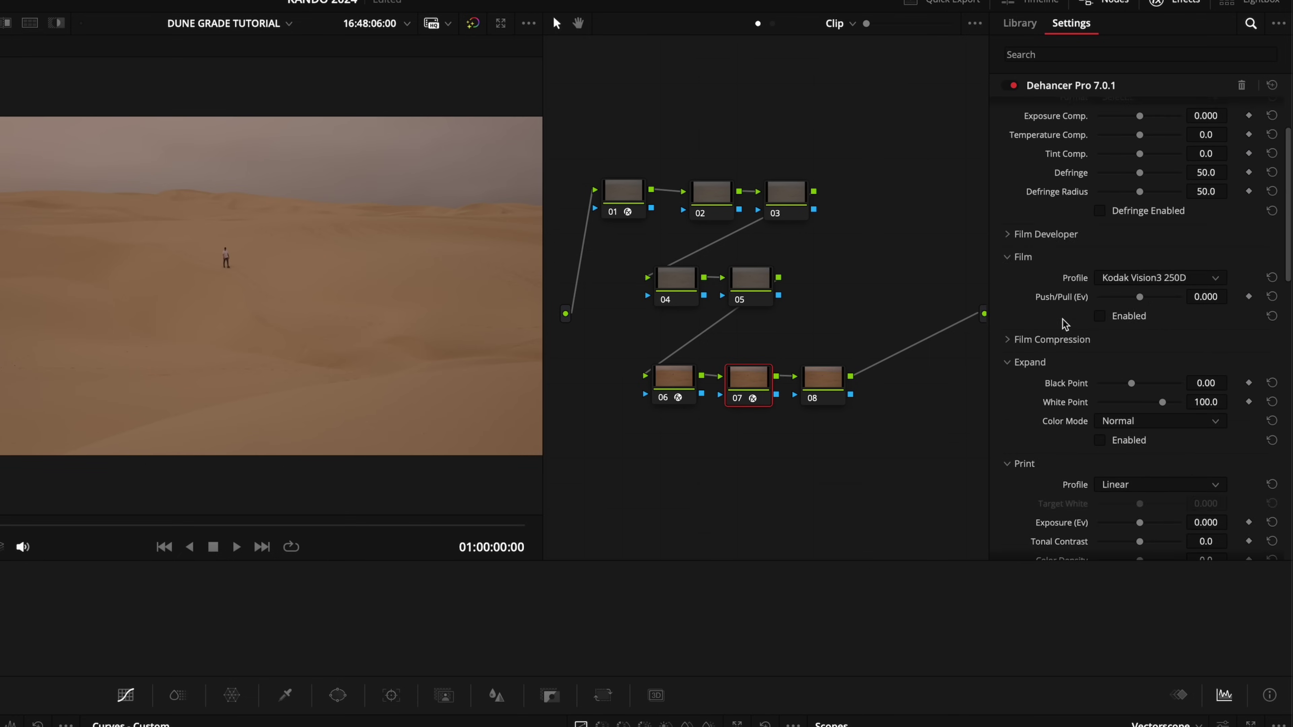
{"action": "scroll", "coordinate": [1049, 260], "scroll_direction": "down", "scroll_amount": 5}
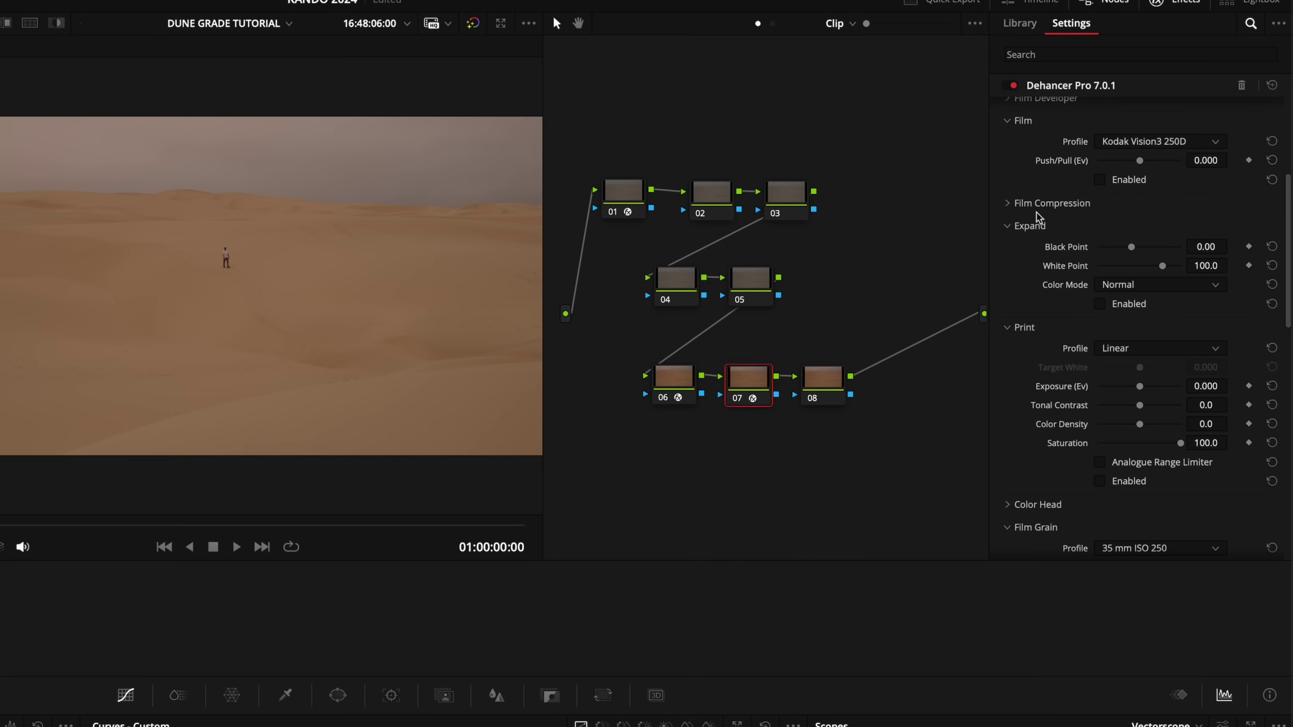
{"action": "left_click", "coordinate": [1136, 350]}
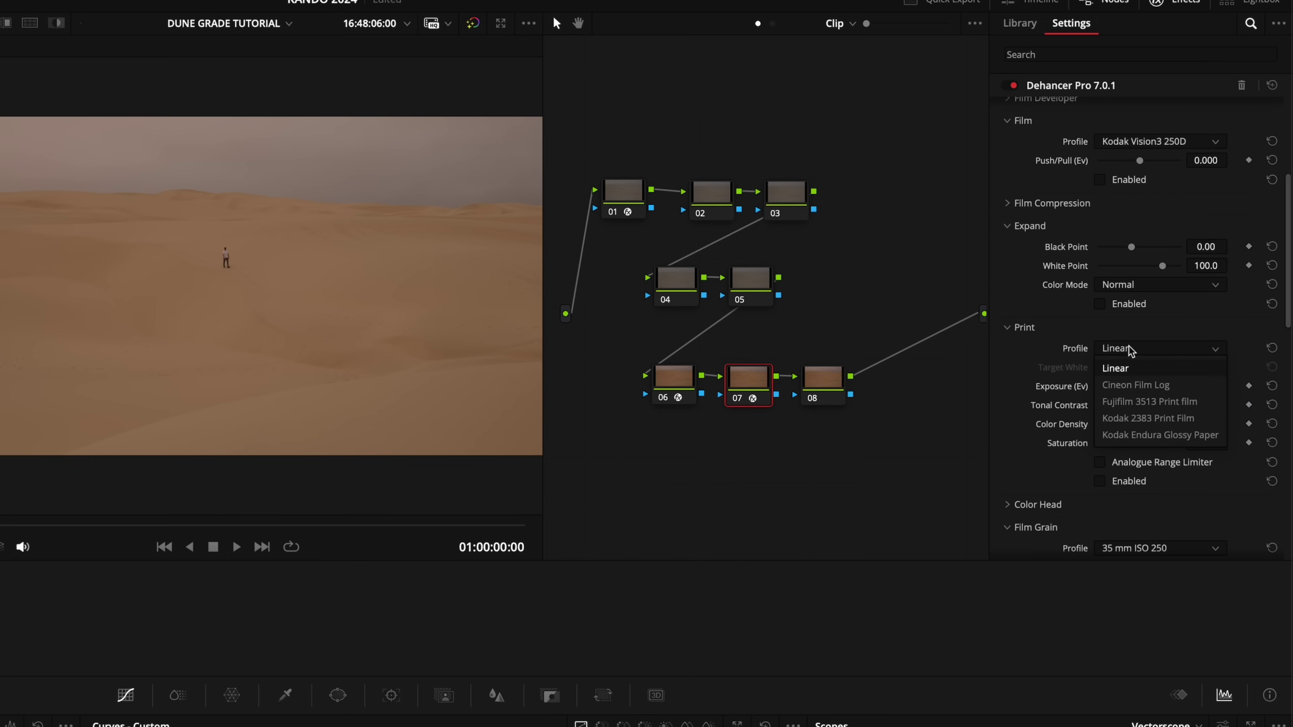
{"action": "left_click", "coordinate": [1150, 420]}
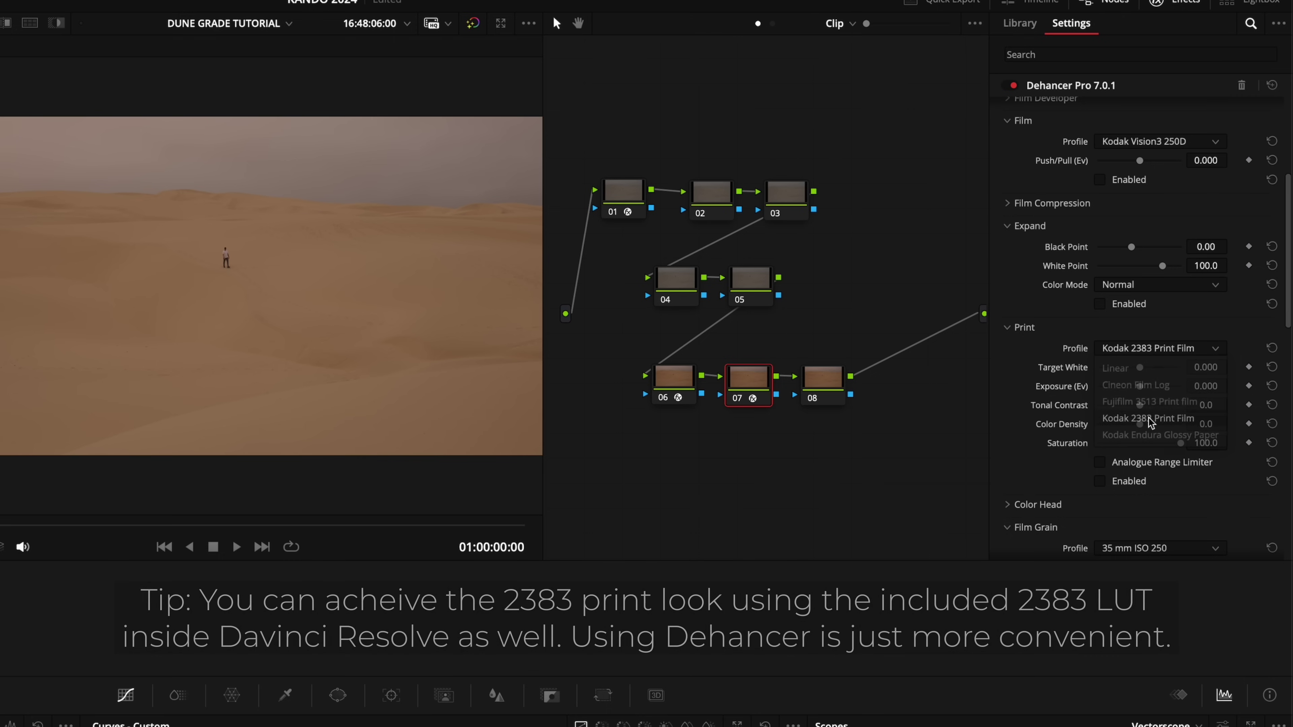
{"action": "left_click", "coordinate": [1112, 488]}
{"action": "left_click", "coordinate": [820, 381]}
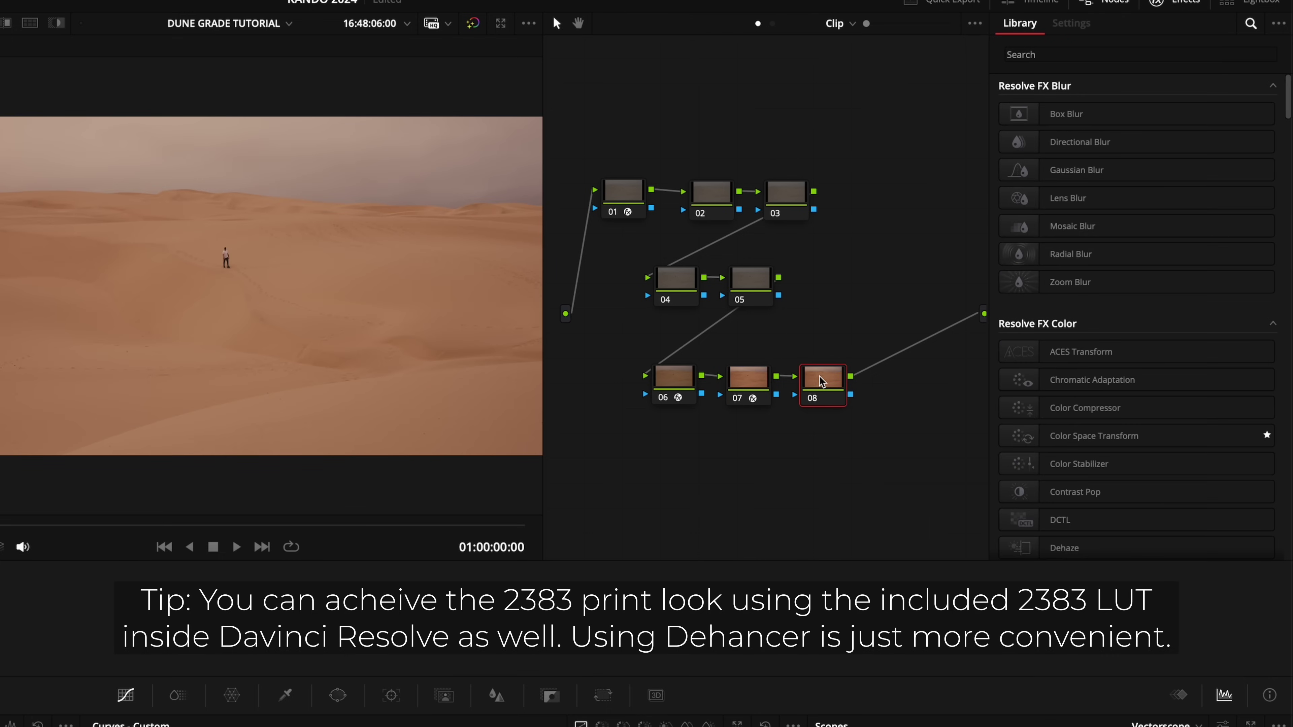
Add FilmConvert Nitrate 3.59 to node 08, keeping the KD 5207 Vis3 film stock
{"action": "left_click", "coordinate": [1122, 58]}
{"action": "type", "text": "film"}
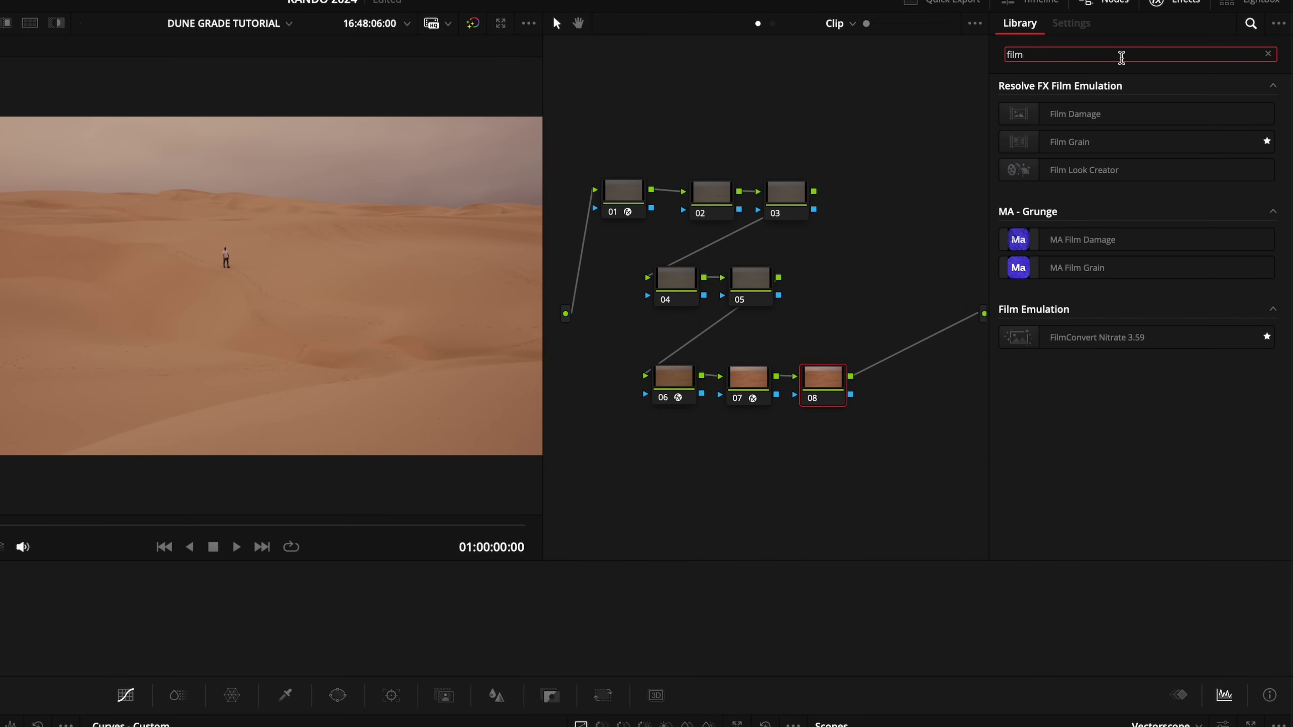
{"action": "left_click_drag", "start_coordinate": [1069, 338], "coordinate": [830, 390]}
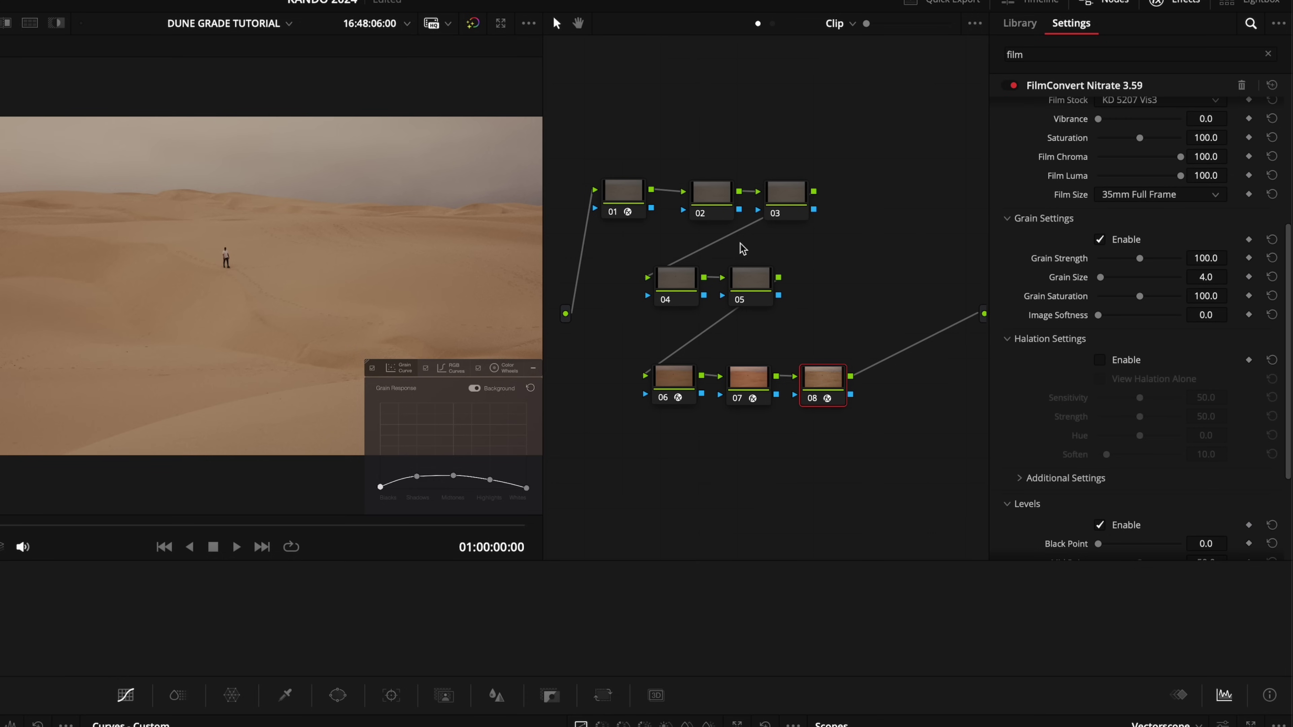
{"action": "scroll", "coordinate": [1010, 322], "scroll_direction": "up", "scroll_amount": 3}
{"action": "left_click", "coordinate": [1169, 236]}
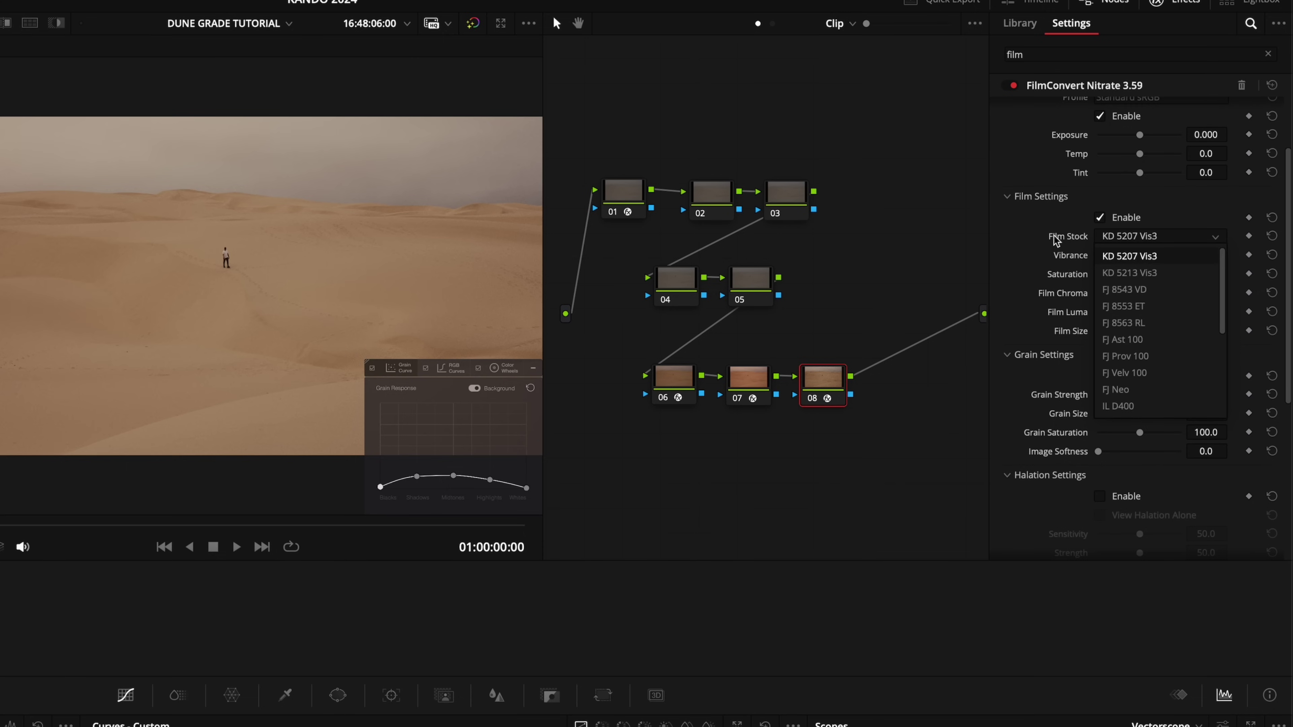
{"action": "left_click", "coordinate": [1109, 259]}
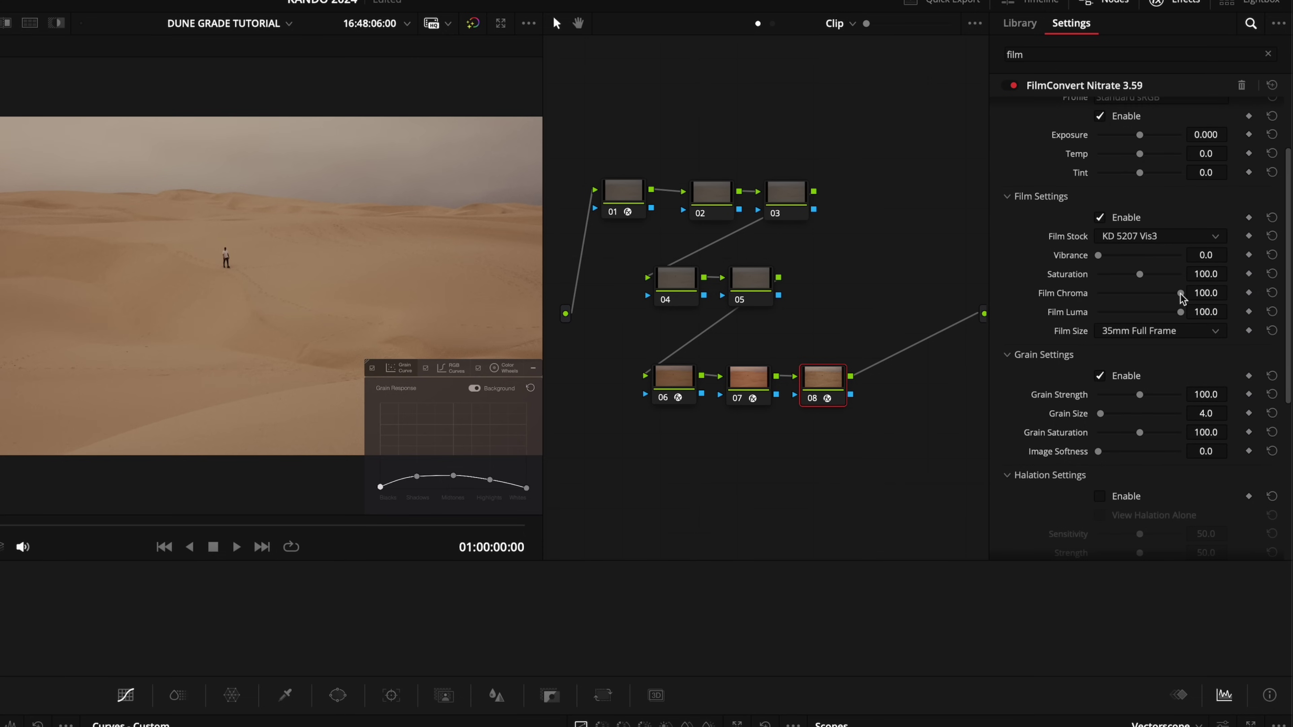
Lower Film Chroma to 23.9, Film Luma to 32.1 and grain strength to 34.9
{"action": "left_click_drag", "start_coordinate": [1181, 298], "coordinate": [1127, 316]}
{"action": "scroll", "coordinate": [1109, 320], "scroll_direction": "down", "scroll_amount": 3}
{"action": "left_click_drag", "start_coordinate": [1141, 305], "coordinate": [1114, 307]}
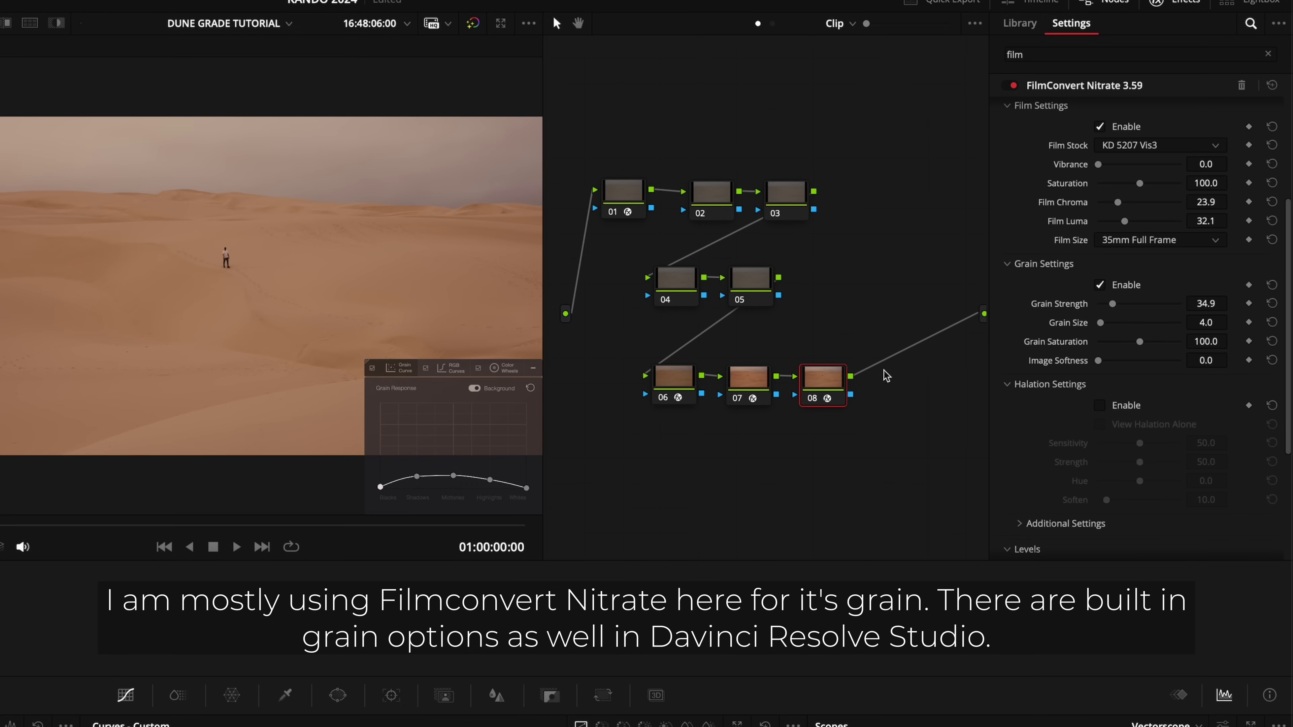
{"action": "left_click", "coordinate": [749, 380]}
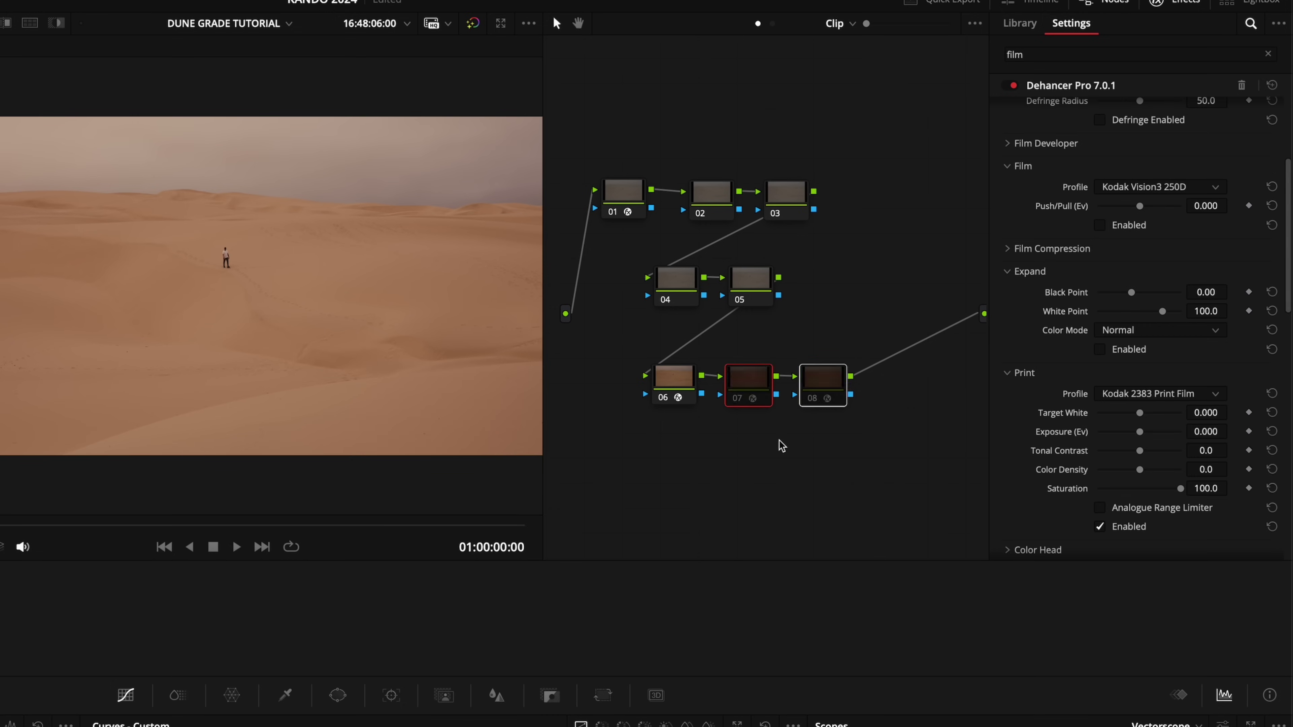
{"action": "left_click", "coordinate": [614, 198]}
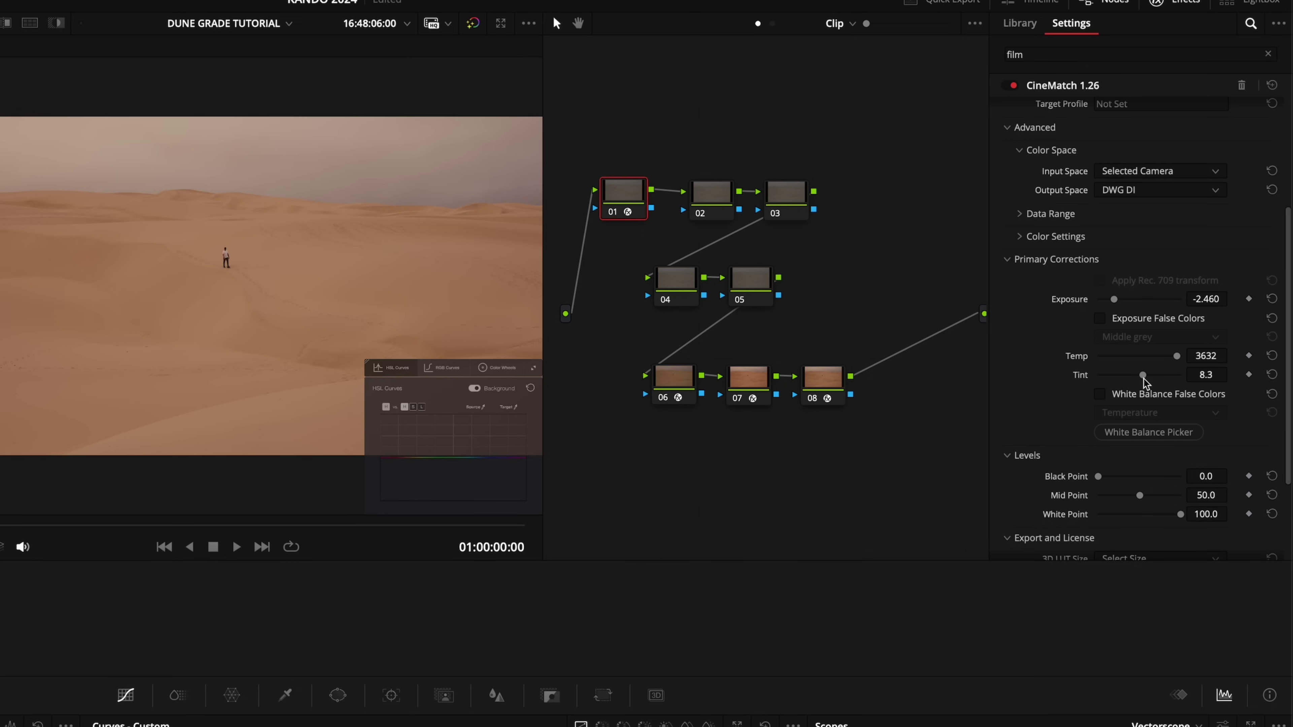
Pull node 01's CineMatch tint down toward green, checking it against the Dune reference wipe
{"action": "left_click_drag", "start_coordinate": [1145, 381], "coordinate": [1133, 383]}
{"action": "left_click", "coordinate": [6, 24]}
{"action": "left_click", "coordinate": [7, 25]}
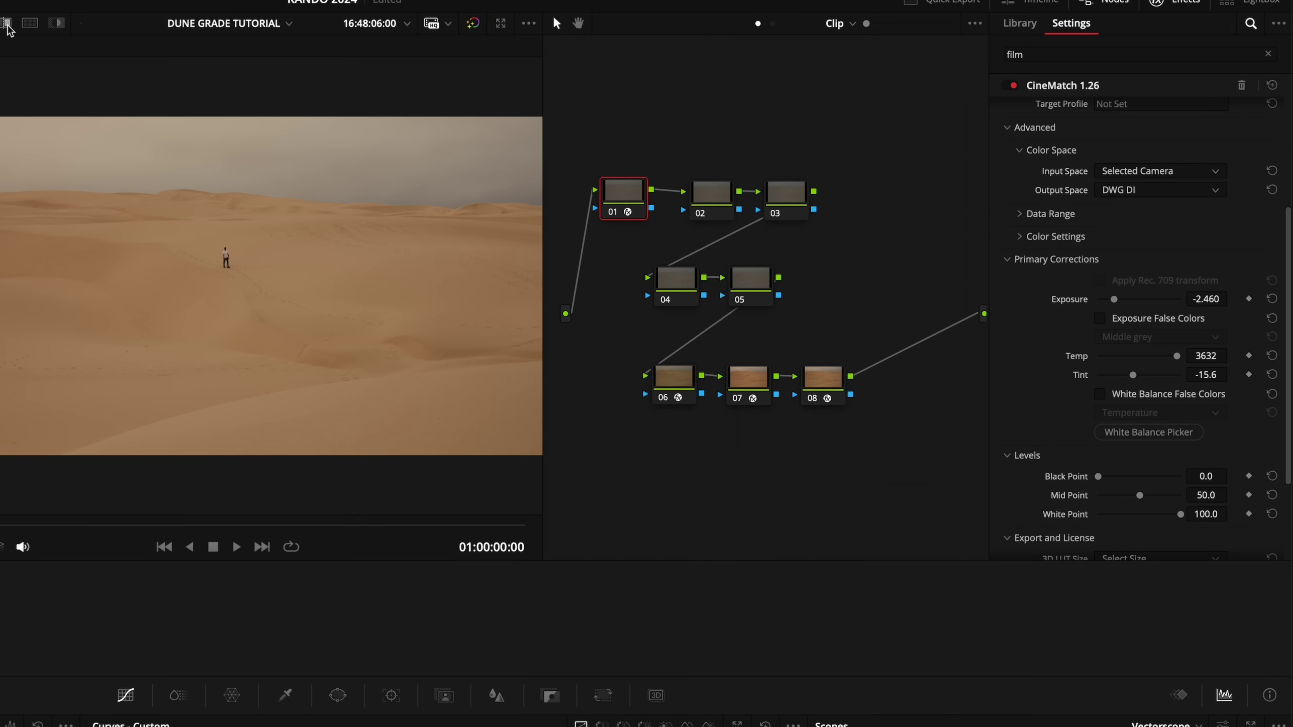
{"action": "left_click", "coordinate": [7, 25]}
{"action": "mouse_move", "coordinate": [249, 322]}
{"action": "left_mouse_down"}
{"action": "mouse_move", "coordinate": [139, 332]}
{"action": "mouse_move", "coordinate": [257, 336]}
{"action": "left_mouse_up"}
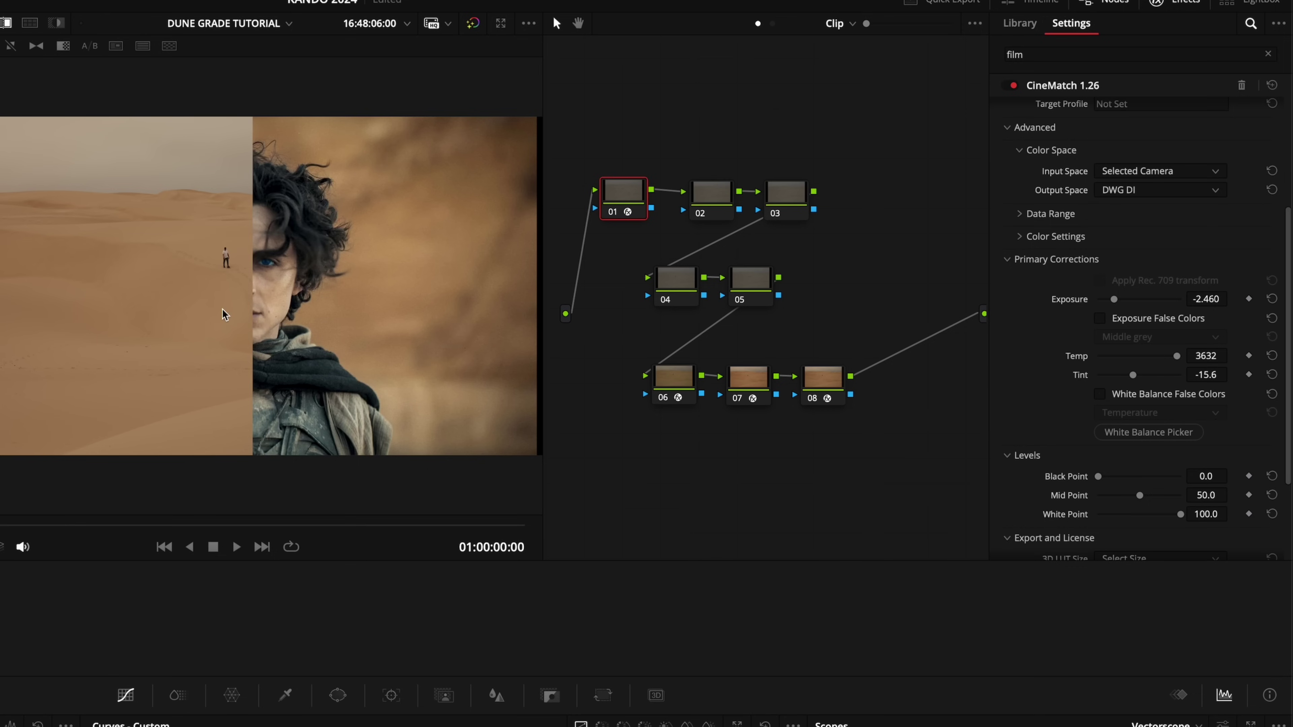
{"action": "left_click", "coordinate": [7, 25]}
Select nodes 07 and 08 and re-enable them with Ctrl+D
{"action": "left_click", "coordinate": [667, 377]}
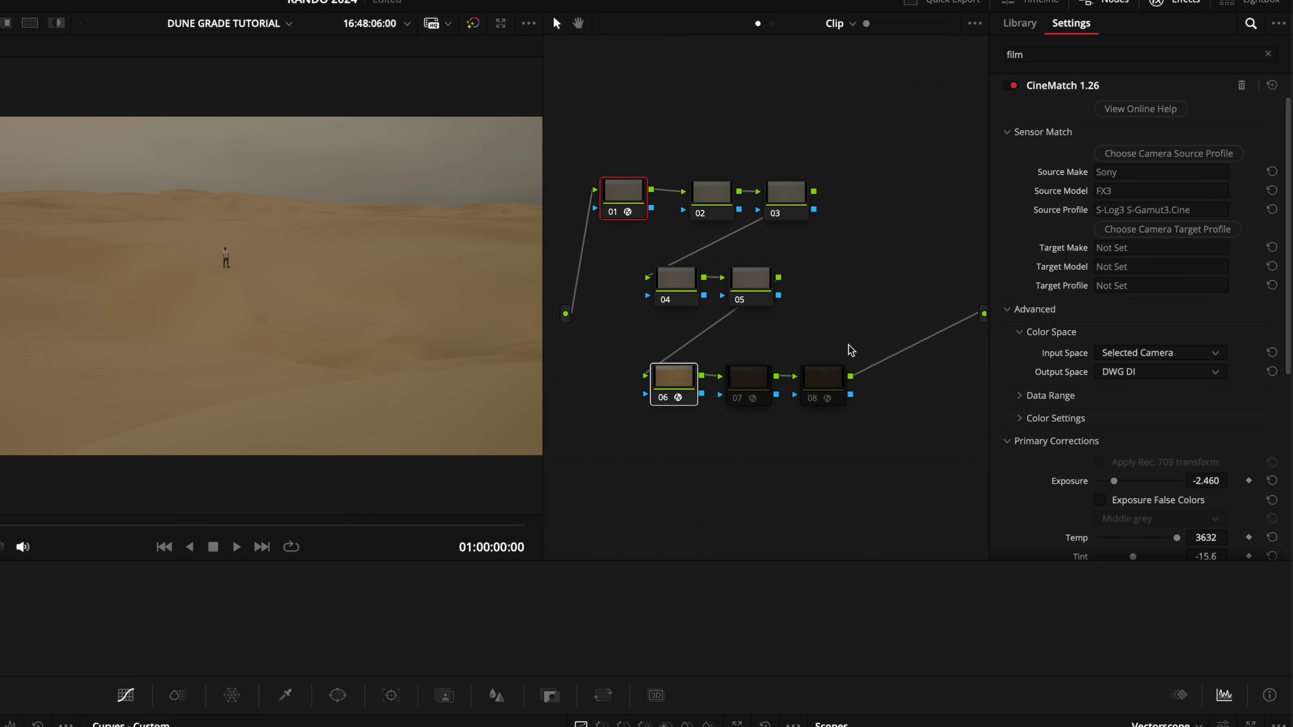
{"action": "left_click", "coordinate": [786, 494]}
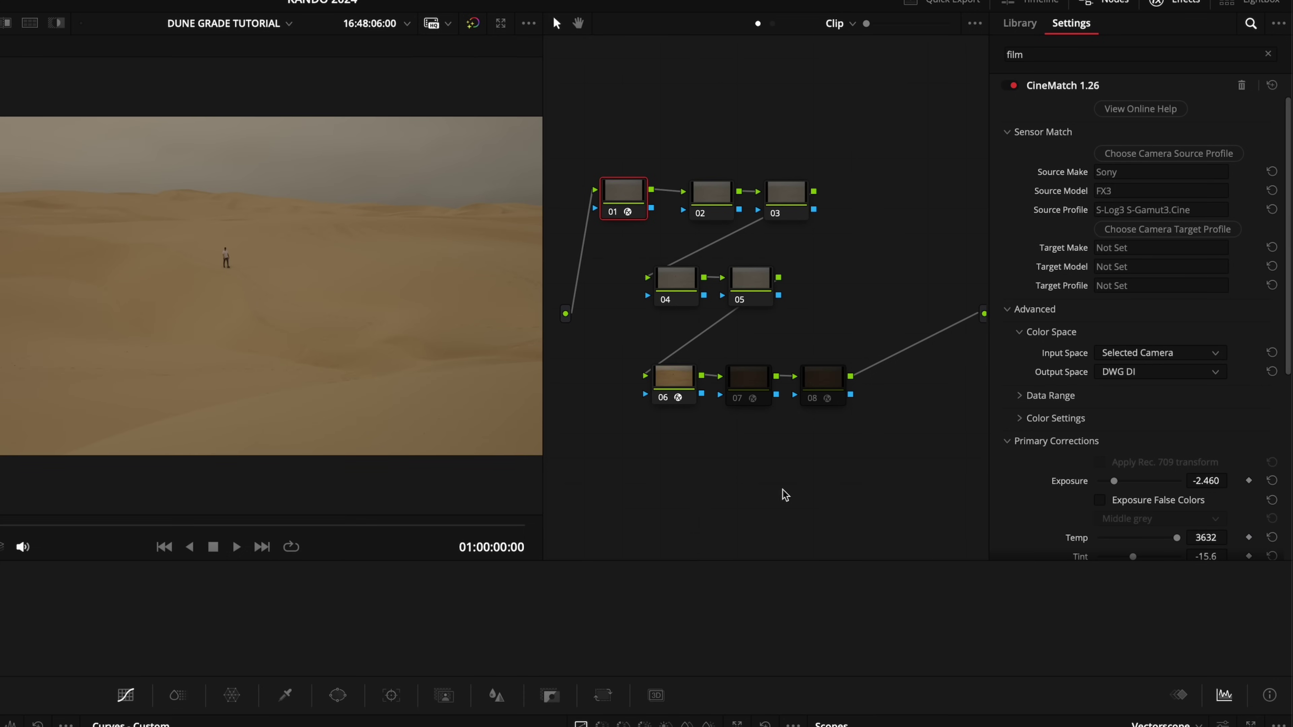
{"action": "left_click", "coordinate": [746, 380]}
{"action": "left_click", "coordinate": [833, 385], "text": "ctrl"}
{"action": "key", "text": "ctrl+d"}
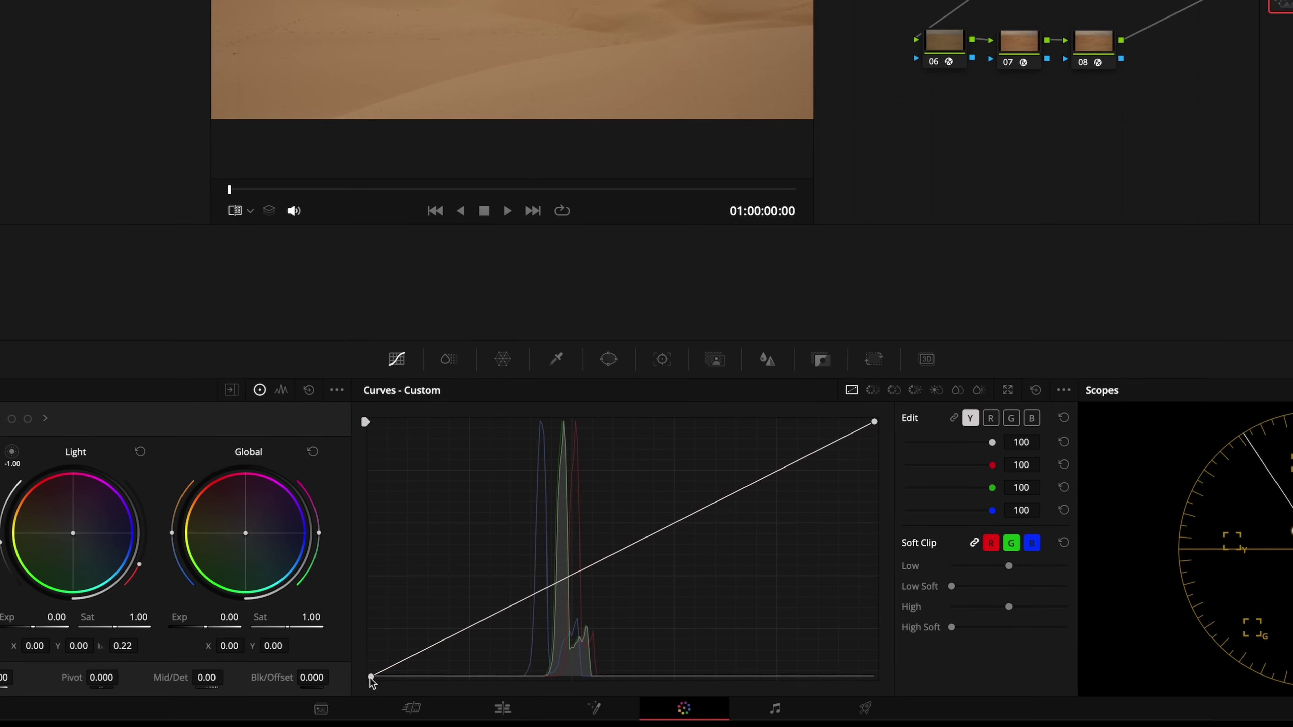
{"action": "left_click_drag", "start_coordinate": [372, 677], "coordinate": [363, 622]}
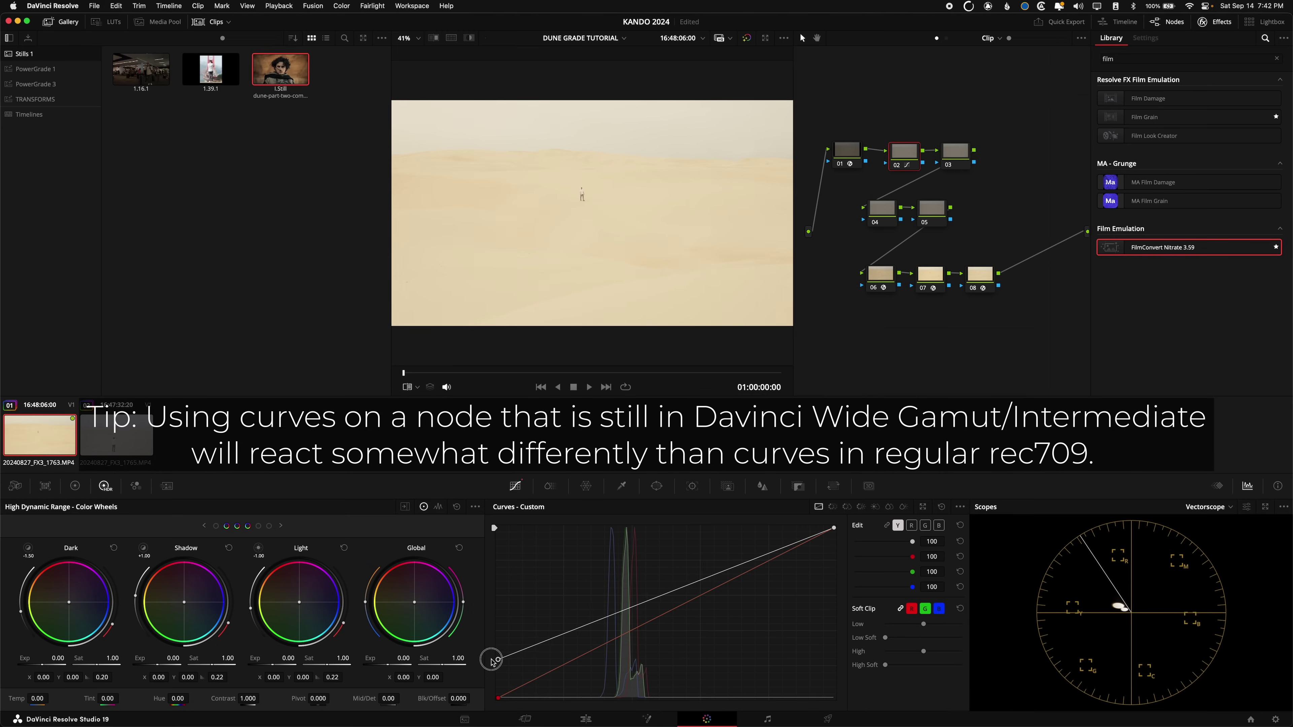
{"action": "left_click_drag", "start_coordinate": [586, 627], "coordinate": [584, 651]}
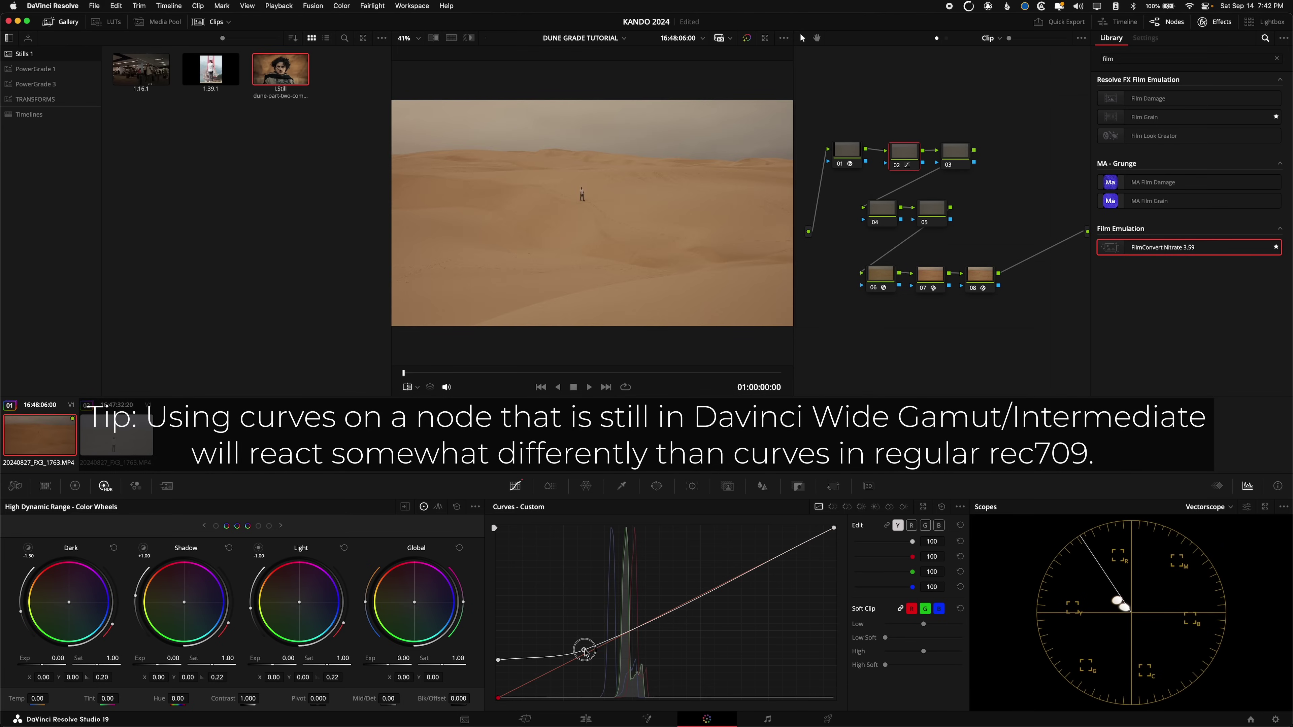
{"action": "left_click_drag", "start_coordinate": [662, 615], "coordinate": [660, 609]}
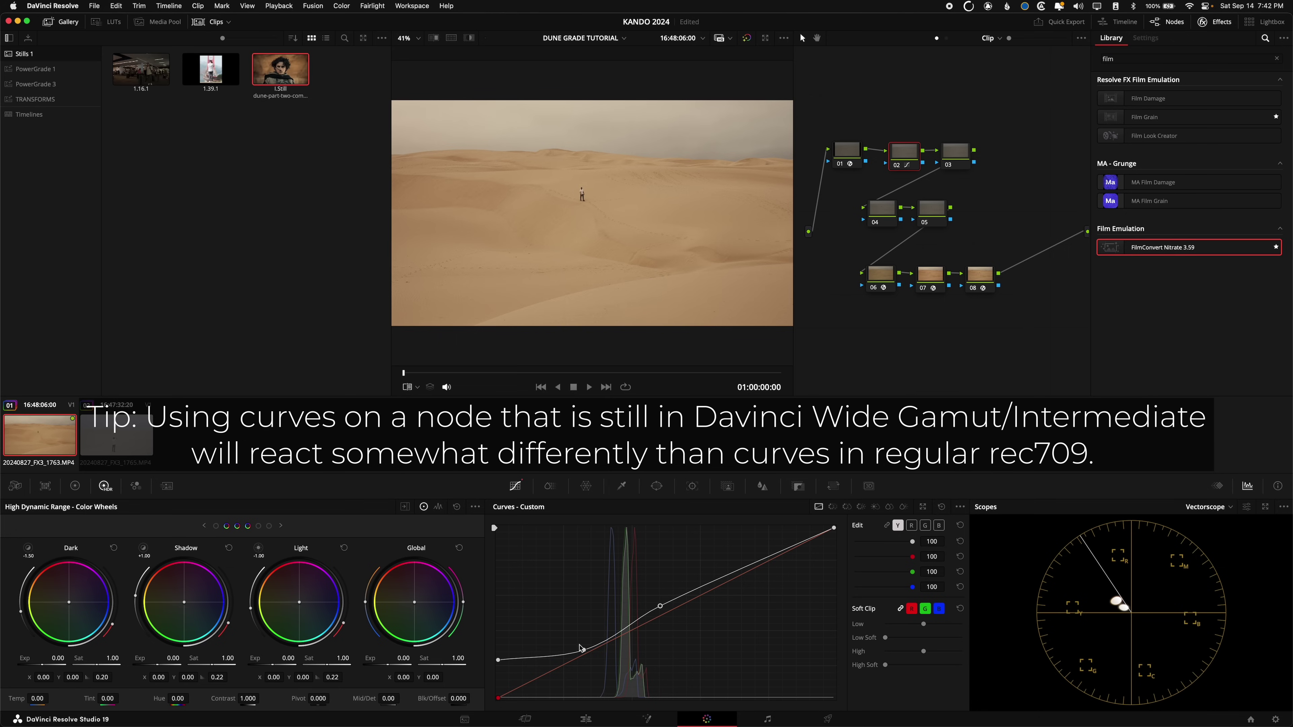
{"action": "left_click_drag", "start_coordinate": [582, 649], "coordinate": [581, 655]}
{"action": "left_click_drag", "start_coordinate": [833, 528], "coordinate": [834, 534]}
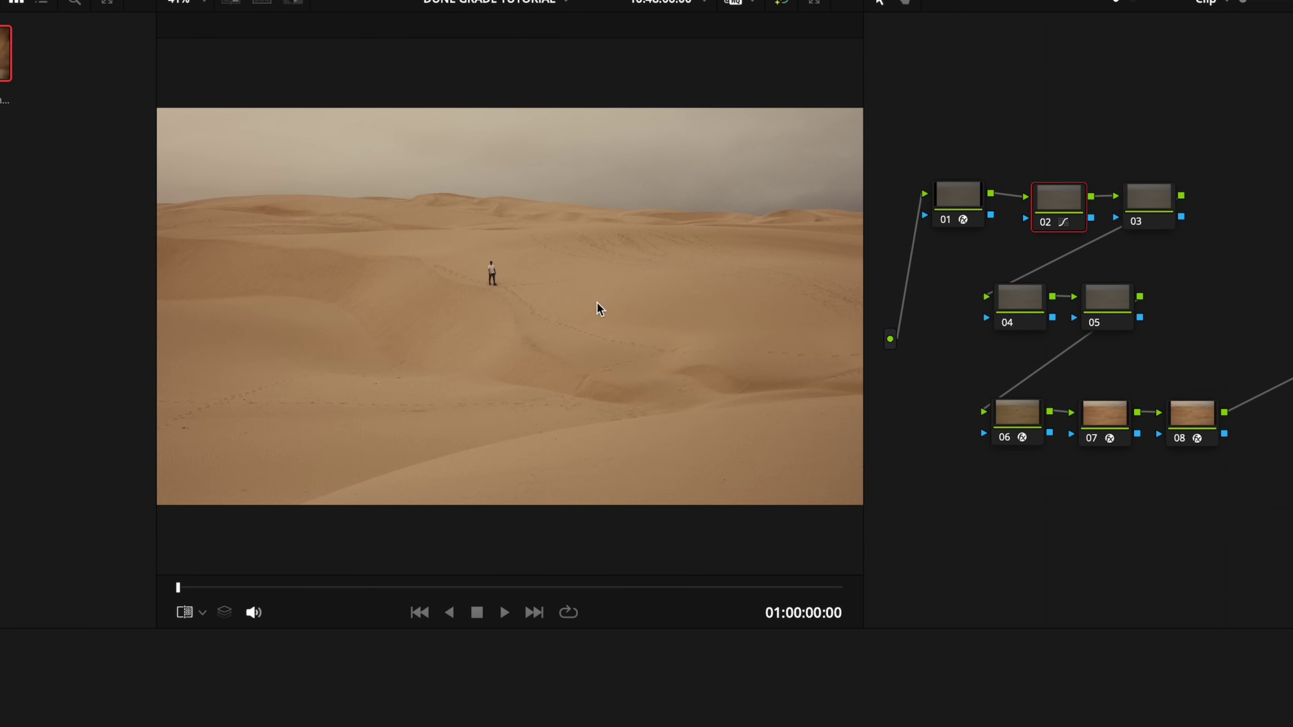
{"action": "key", "text": "ctrl+d"}
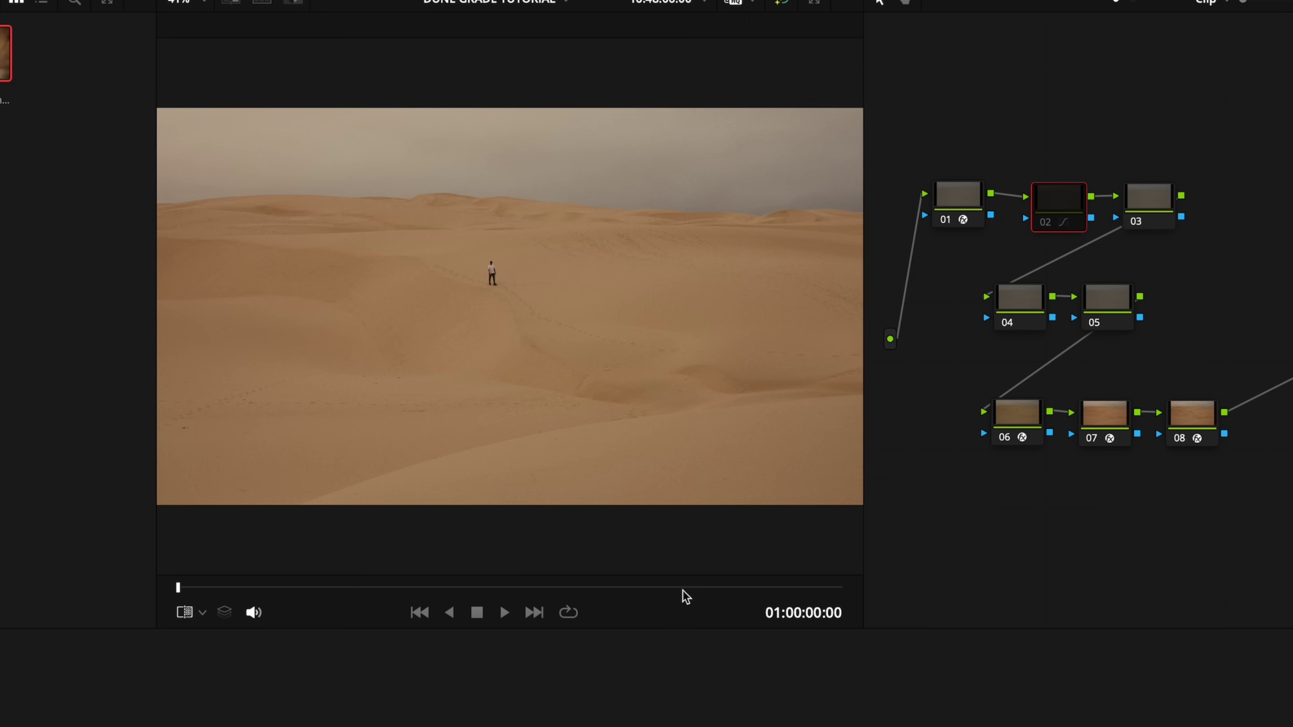
{"action": "key", "text": "ctrl+d"}
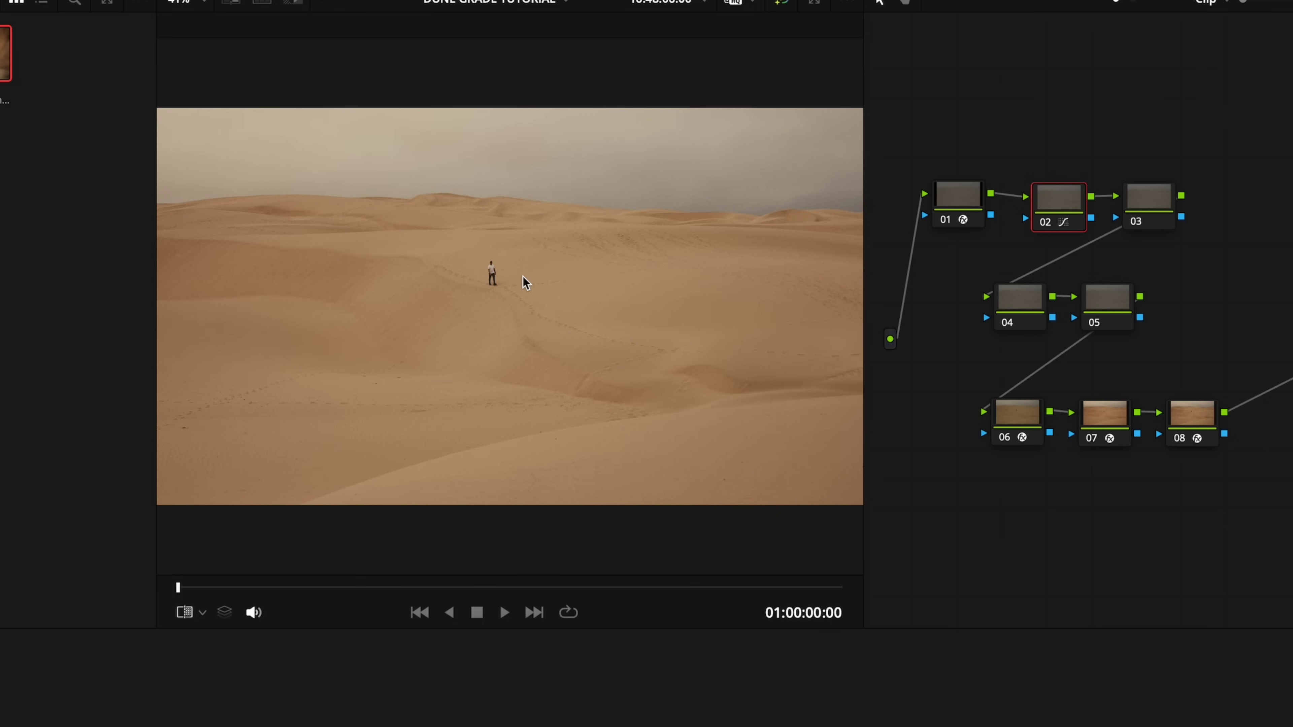
{"action": "key", "text": "ctrl+d"}
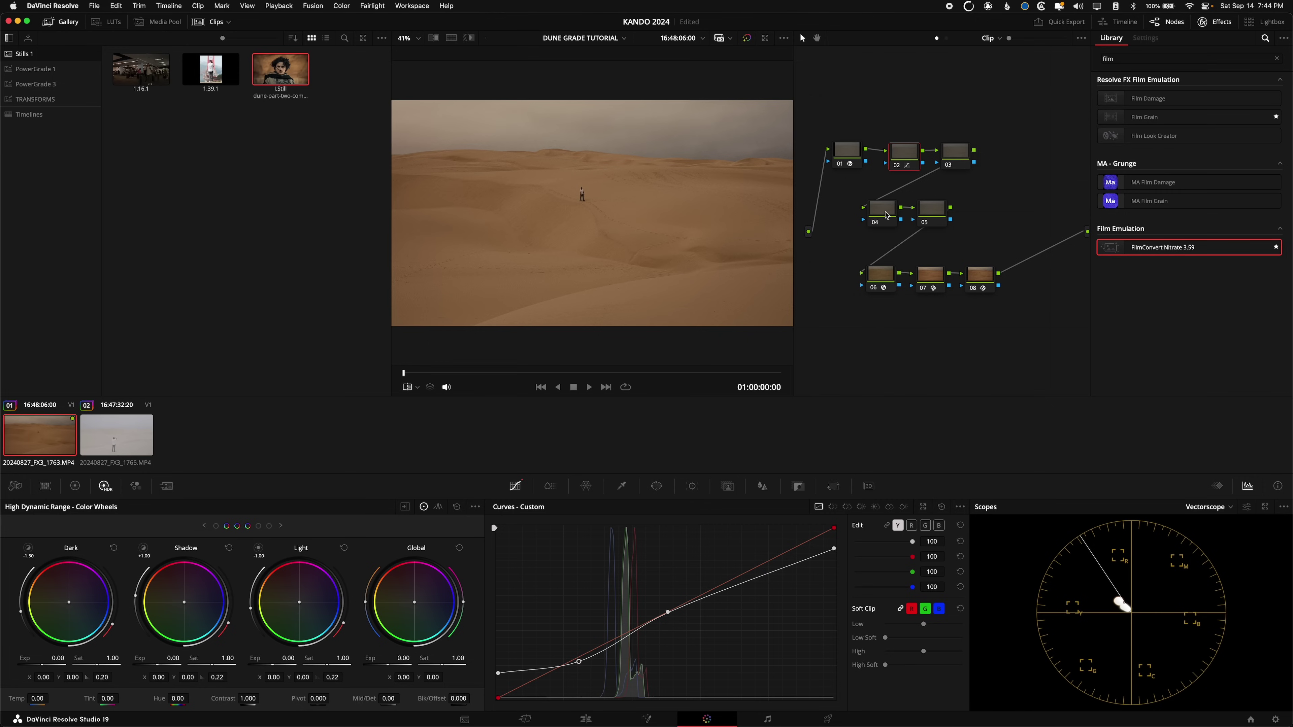
Add a circle window on node 04, stretched and rotated over the foreground dunes
{"action": "left_click", "coordinate": [883, 214]}
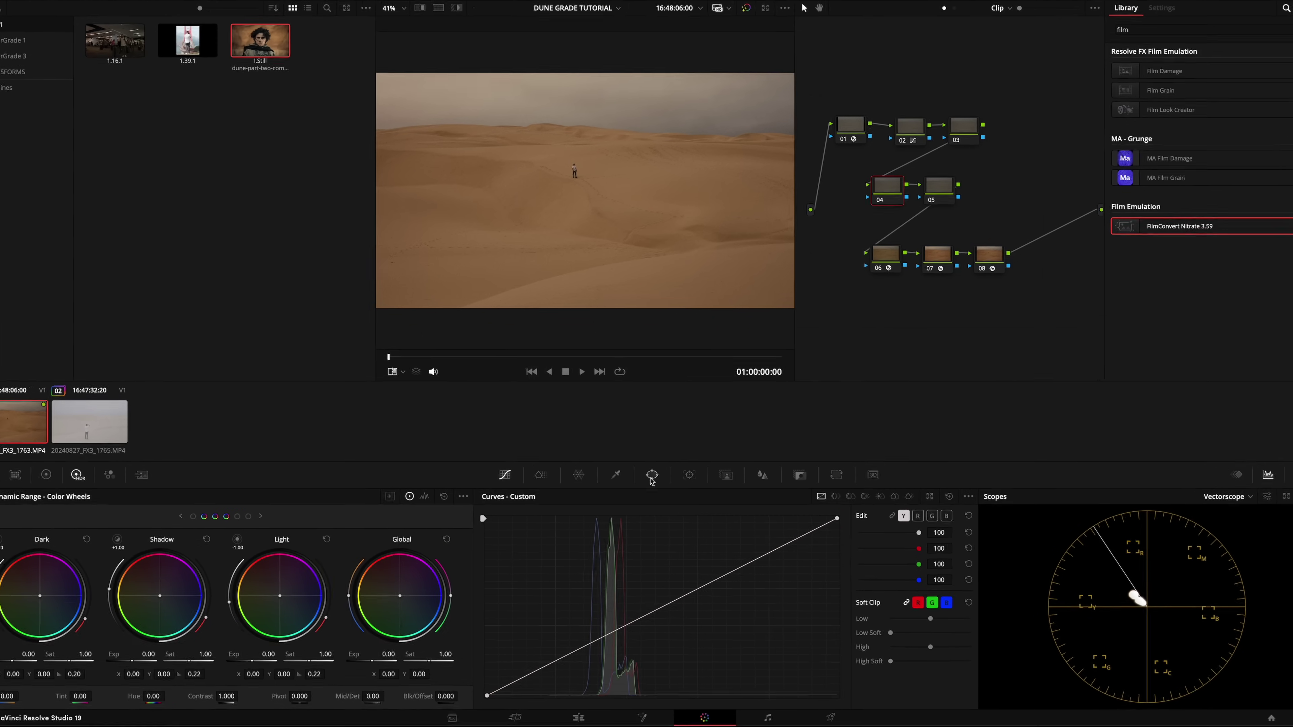
{"action": "left_click", "coordinate": [653, 475]}
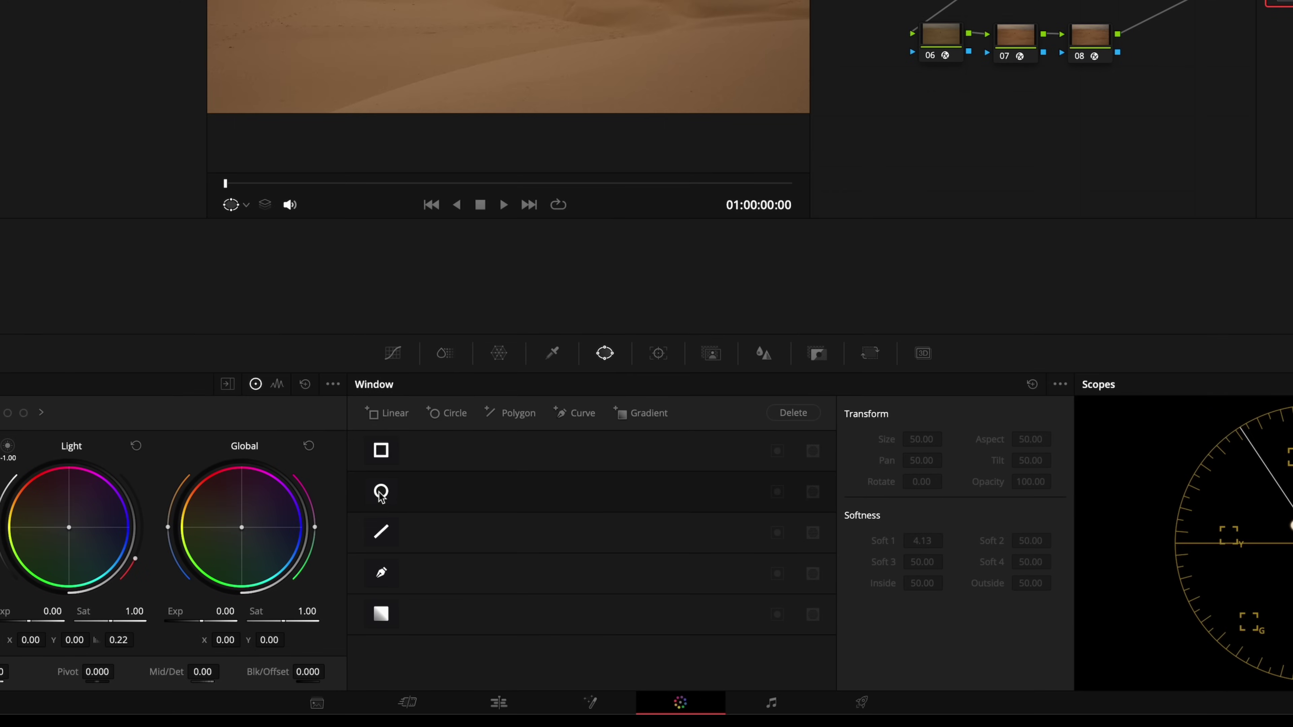
{"action": "left_click", "coordinate": [382, 493]}
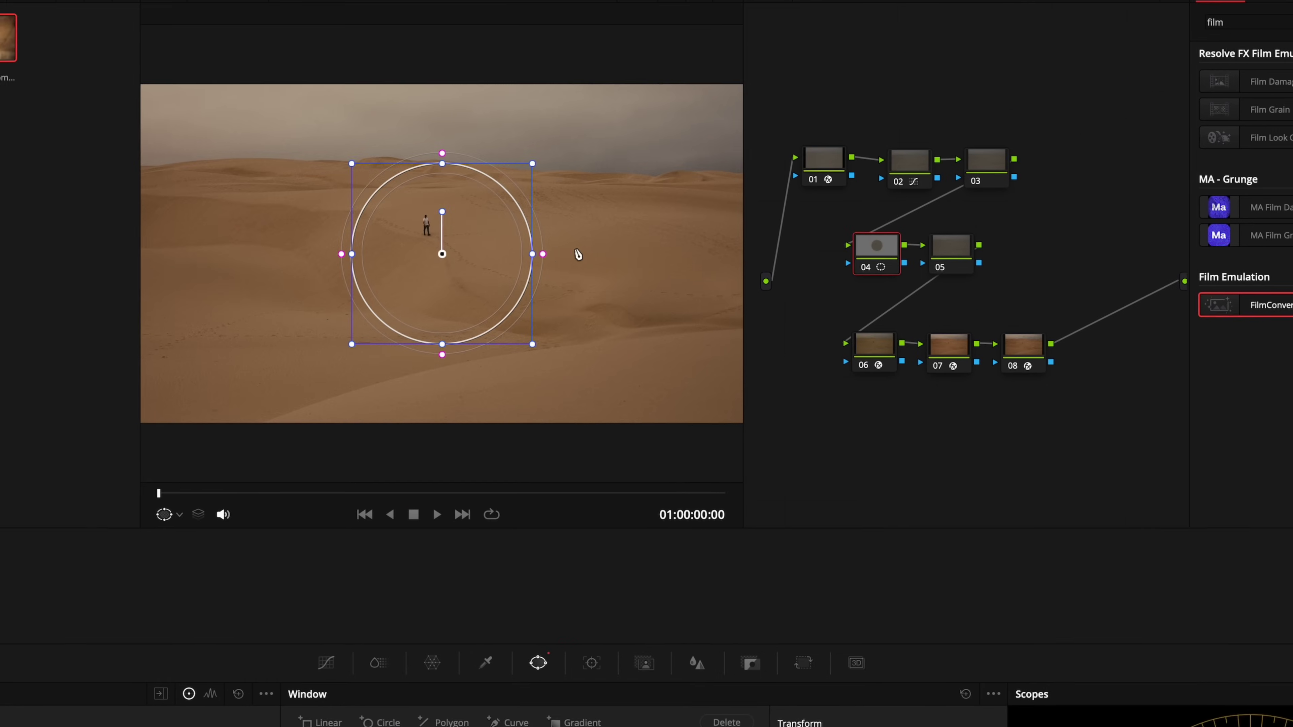
{"action": "left_click_drag", "start_coordinate": [529, 267], "coordinate": [739, 266]}
{"action": "left_click_drag", "start_coordinate": [568, 353], "coordinate": [560, 485]}
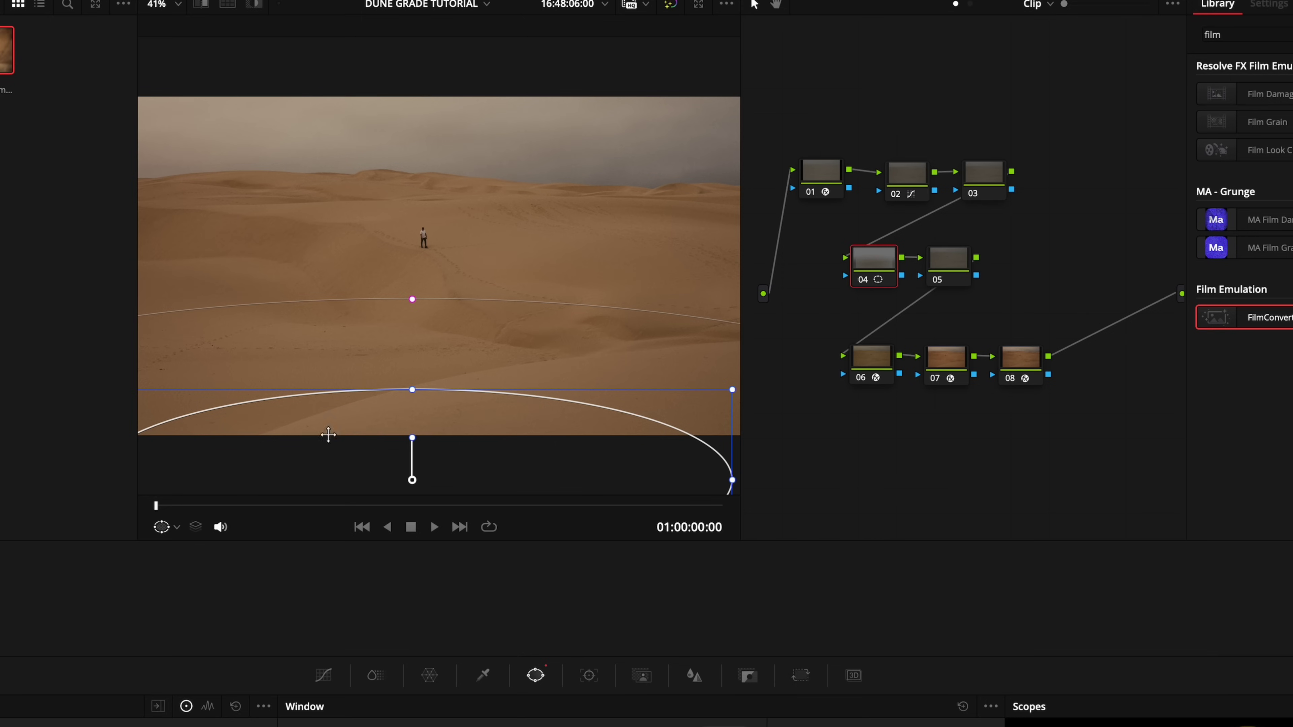
{"action": "left_click_drag", "start_coordinate": [413, 438], "coordinate": [435, 374]}
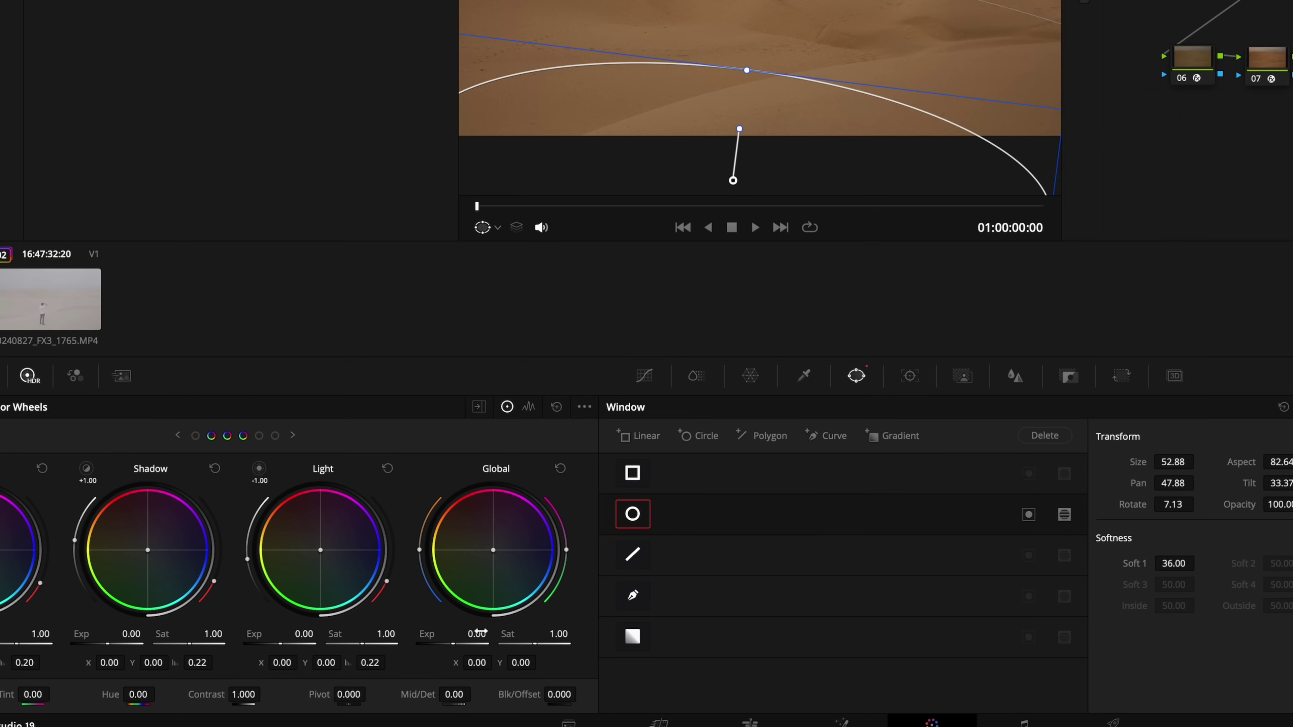
Darken inside the window to Global exposure -0.50 and tilt the ellipse's top edge
{"action": "left_click_drag", "start_coordinate": [478, 635], "coordinate": [288, 637]}
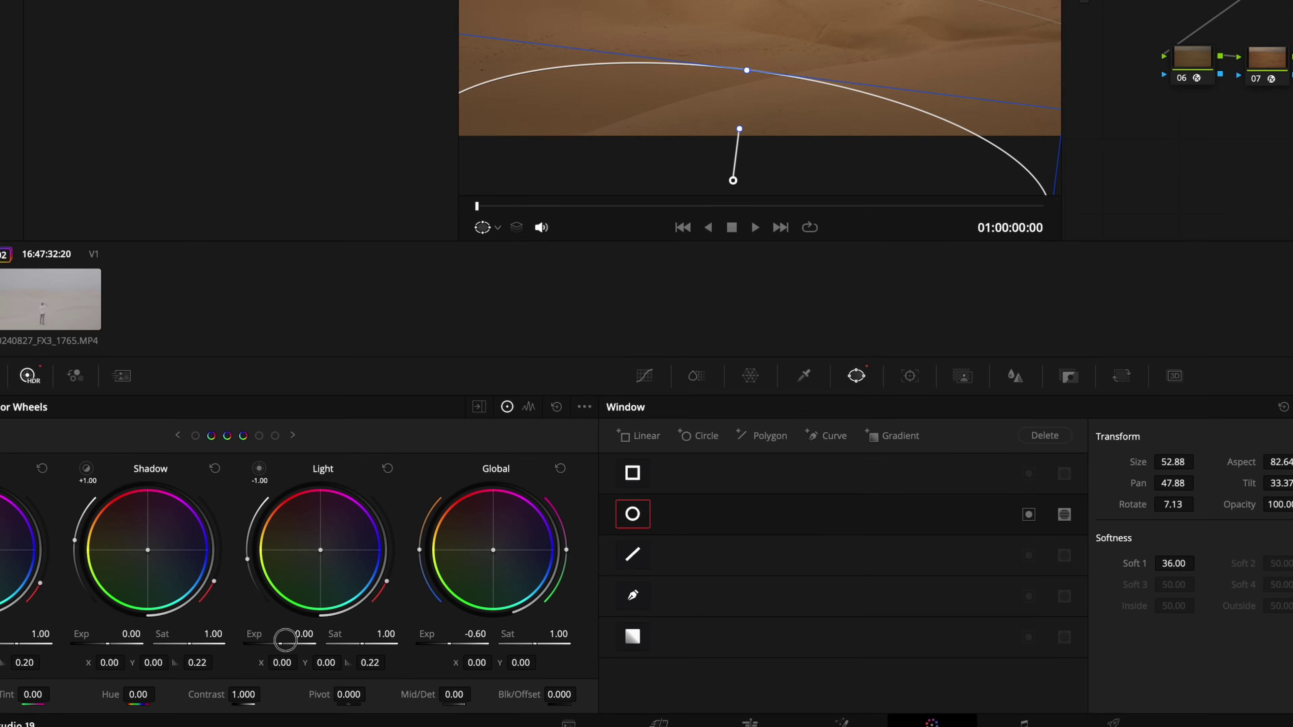
{"action": "left_click_drag", "start_coordinate": [467, 640], "coordinate": [489, 646]}
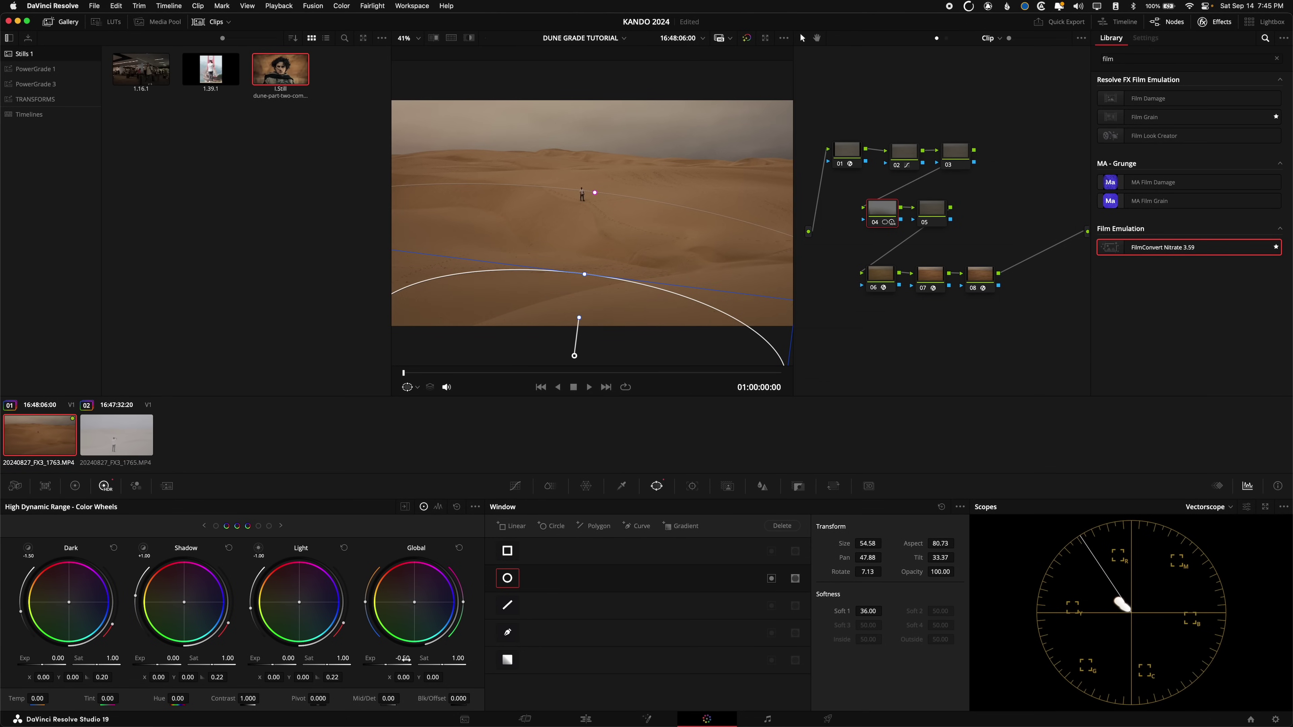
{"action": "left_click_drag", "start_coordinate": [577, 355], "coordinate": [574, 341]}
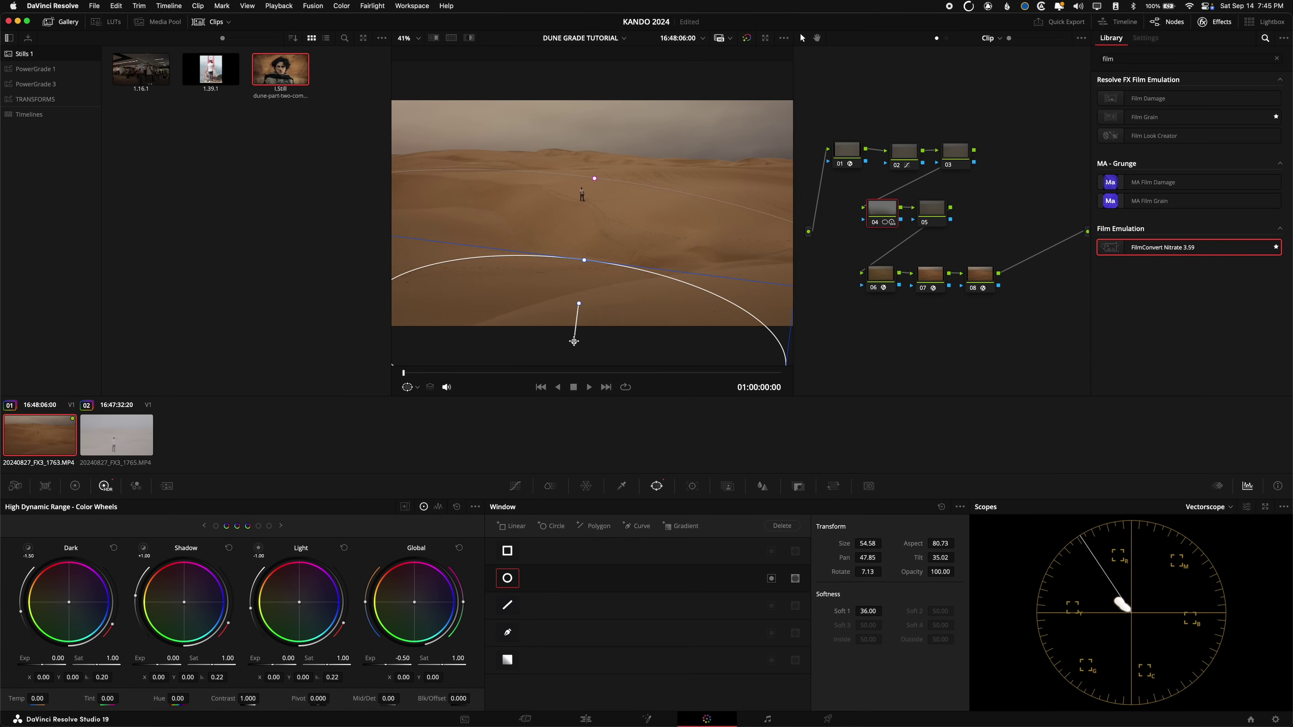
{"action": "left_click", "coordinate": [933, 213]}
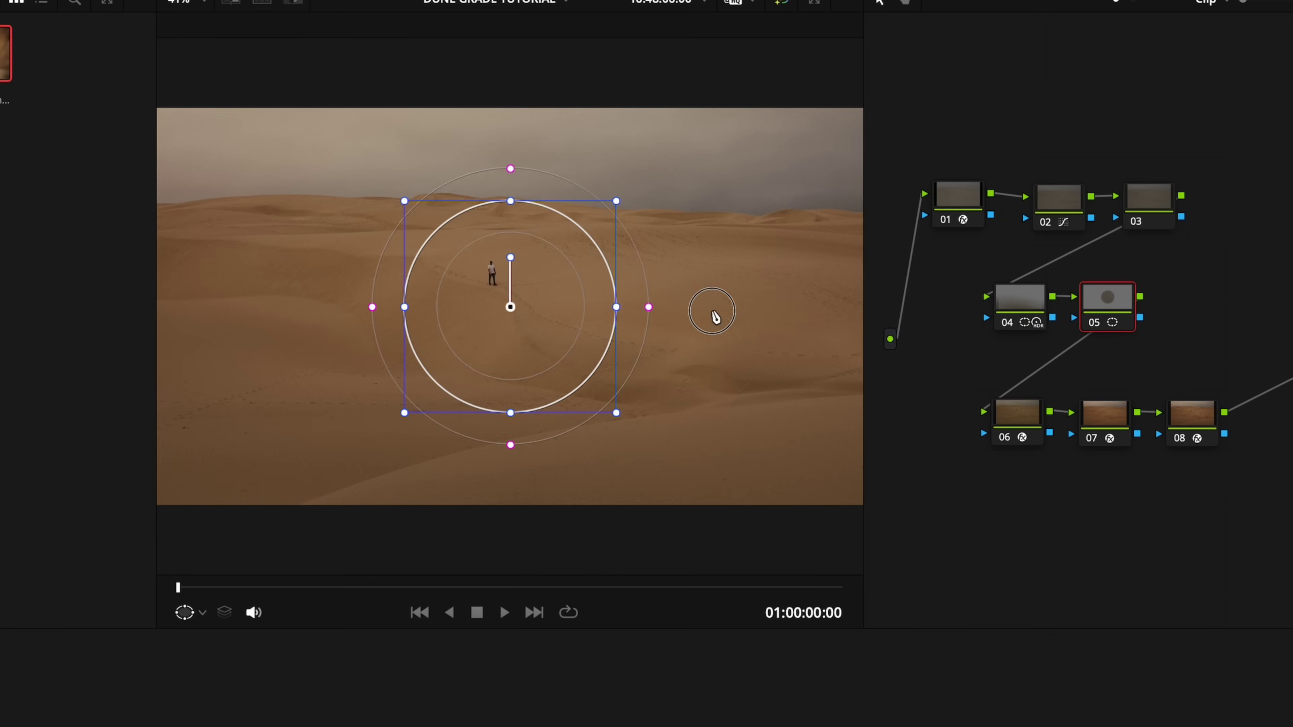
Soften, widen and rotate node 05's ellipse so it covers the sky
{"action": "left_click_drag", "start_coordinate": [713, 309], "coordinate": [782, 306]}
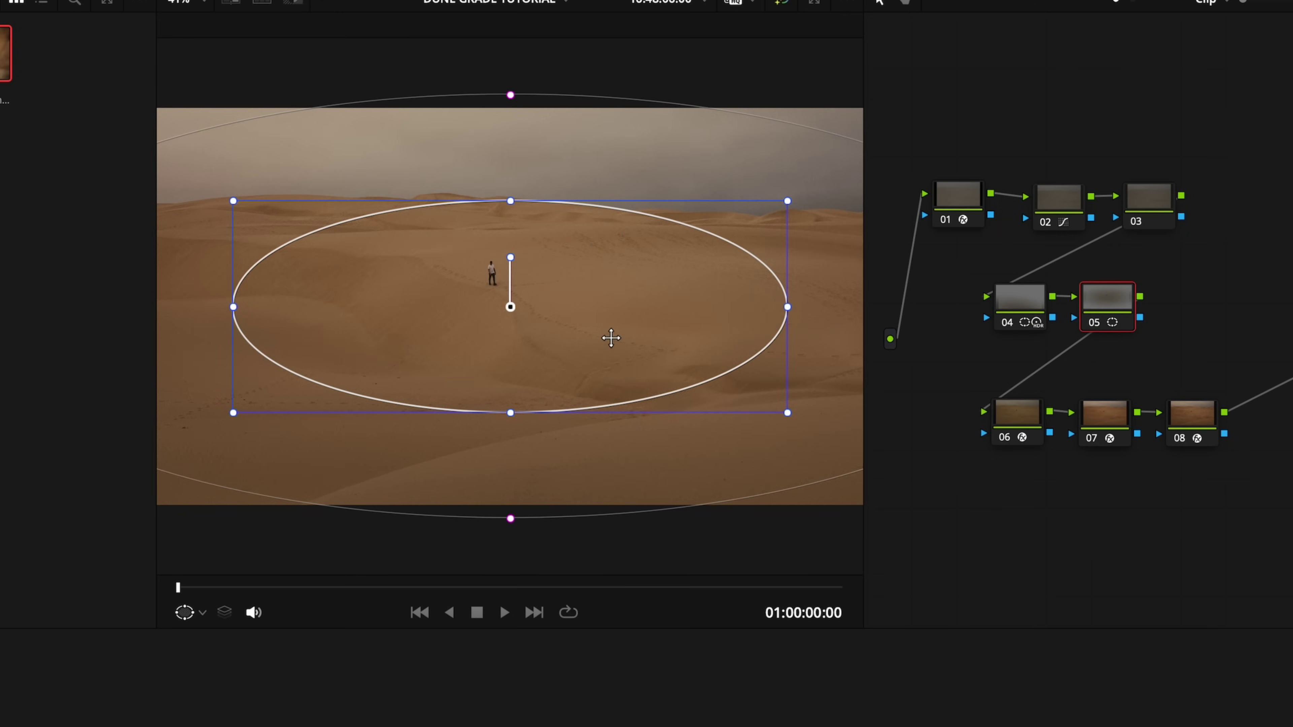
{"action": "left_click_drag", "start_coordinate": [609, 338], "coordinate": [831, 195]}
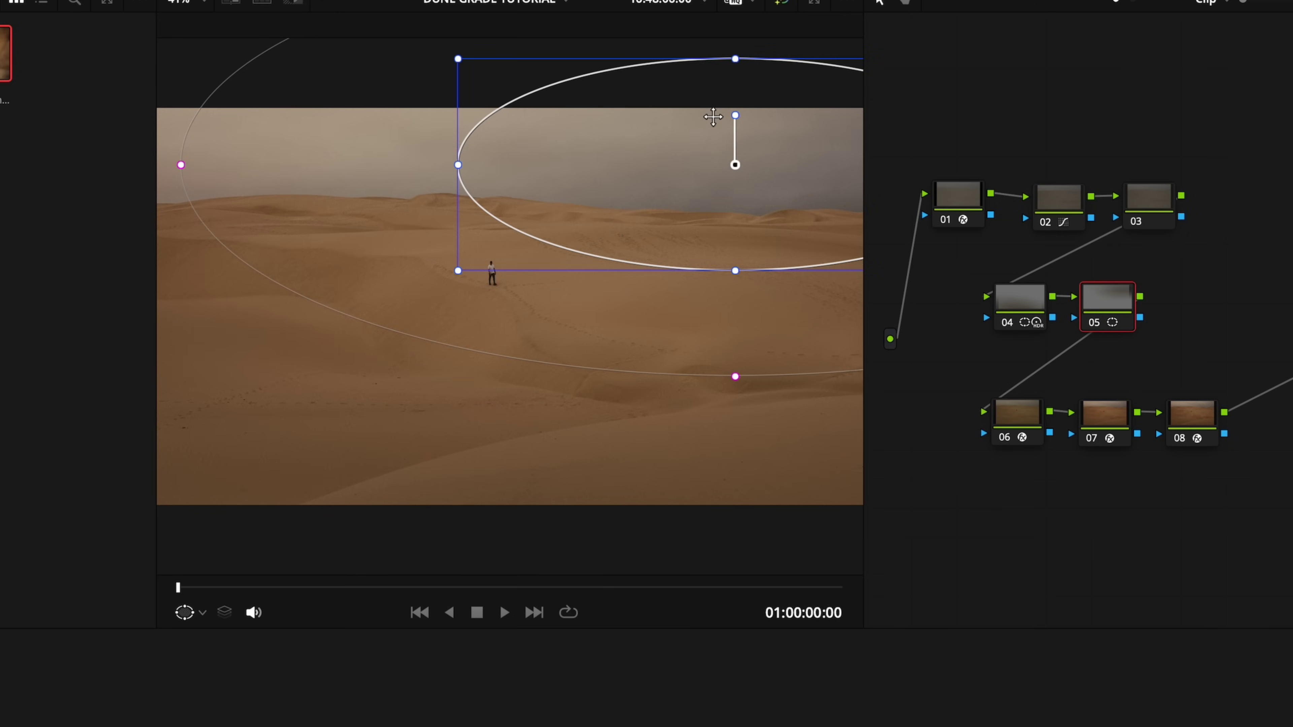
{"action": "left_click_drag", "start_coordinate": [732, 113], "coordinate": [746, 100]}
{"action": "left_click_drag", "start_coordinate": [806, 208], "coordinate": [794, 173]}
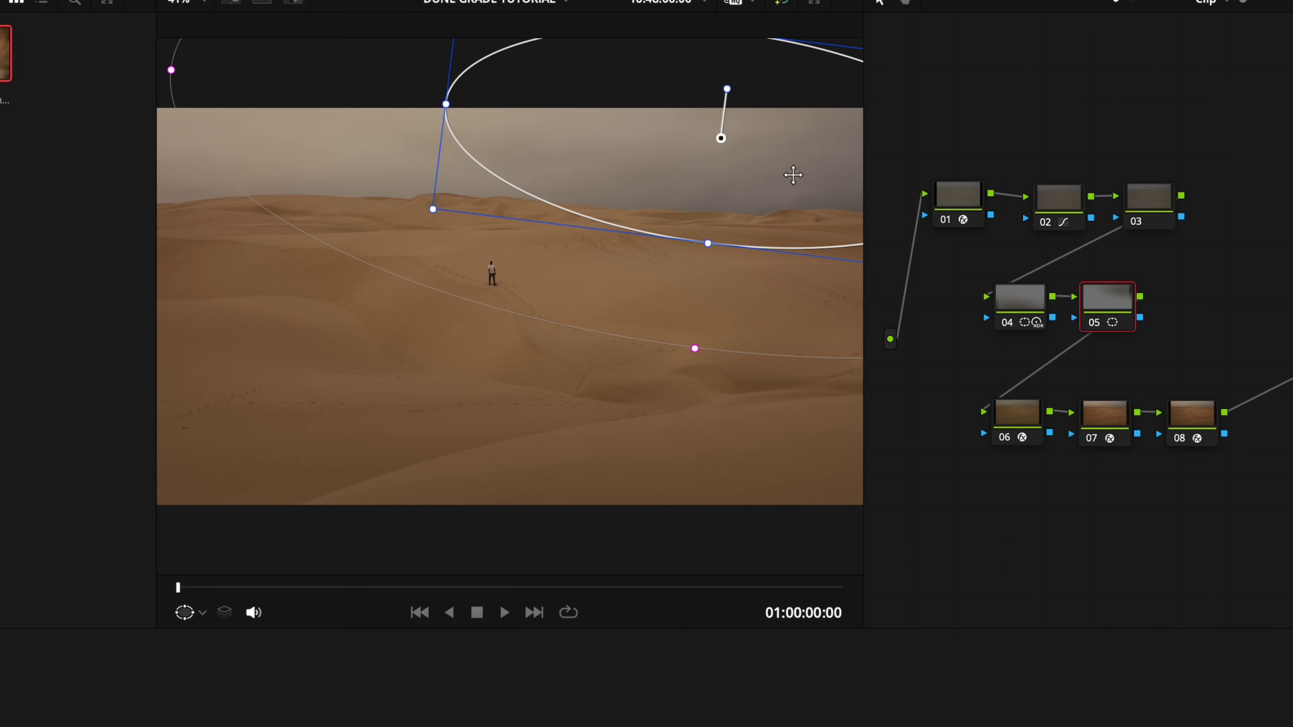
{"action": "left_click_drag", "start_coordinate": [447, 104], "coordinate": [255, 66]}
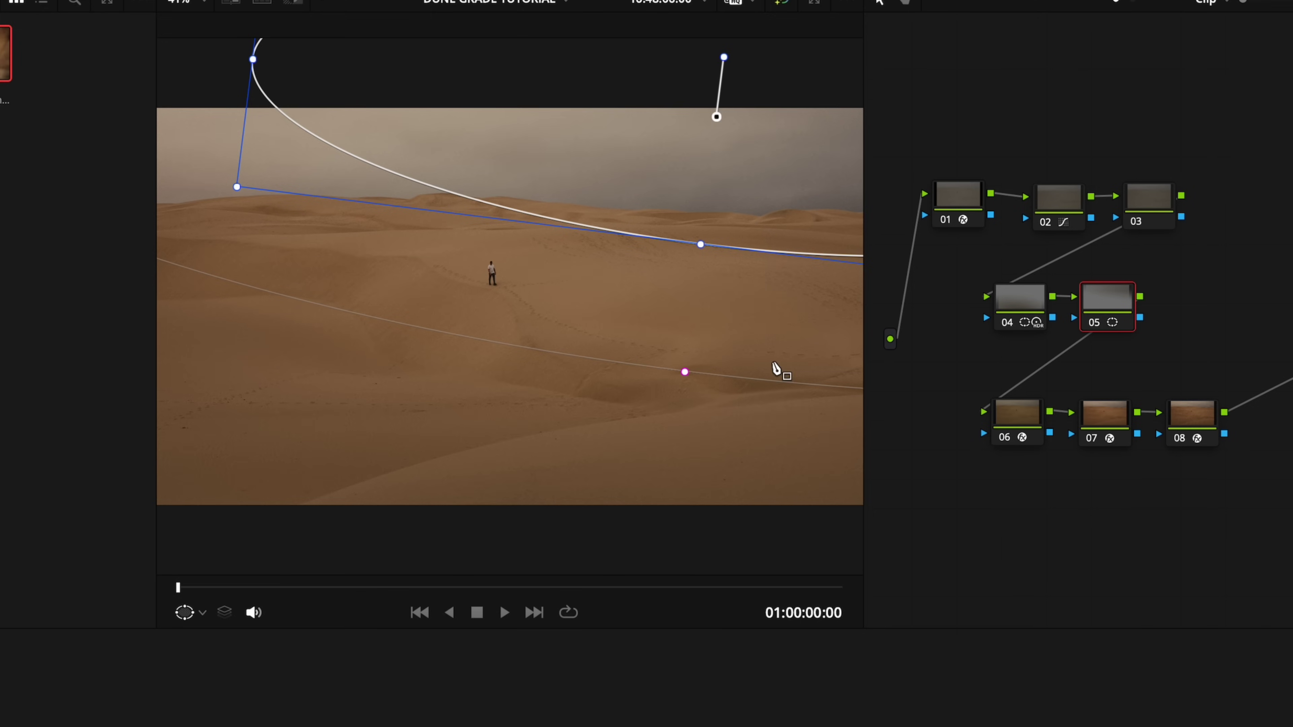
Refine the window onto the horizon while viewing it in Shift+H highlight mode
{"action": "key", "text": "shift+h"}
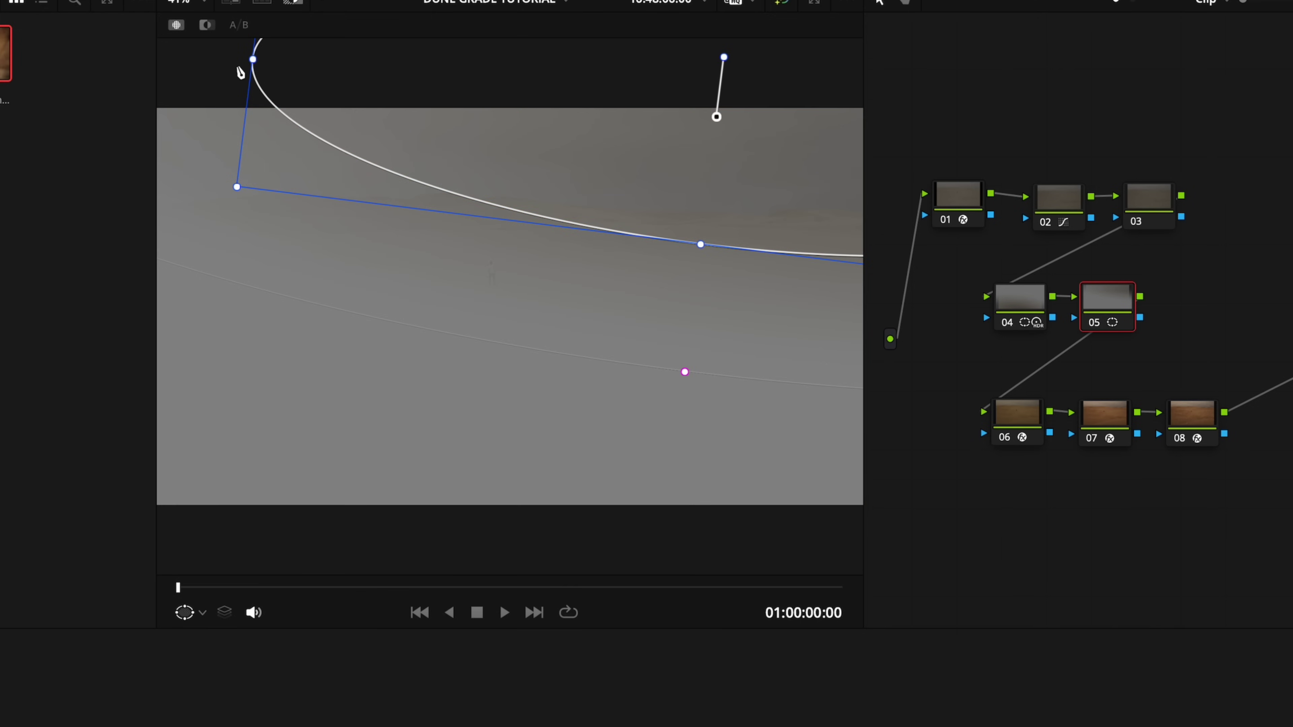
{"action": "left_click_drag", "start_coordinate": [254, 64], "coordinate": [205, 53]}
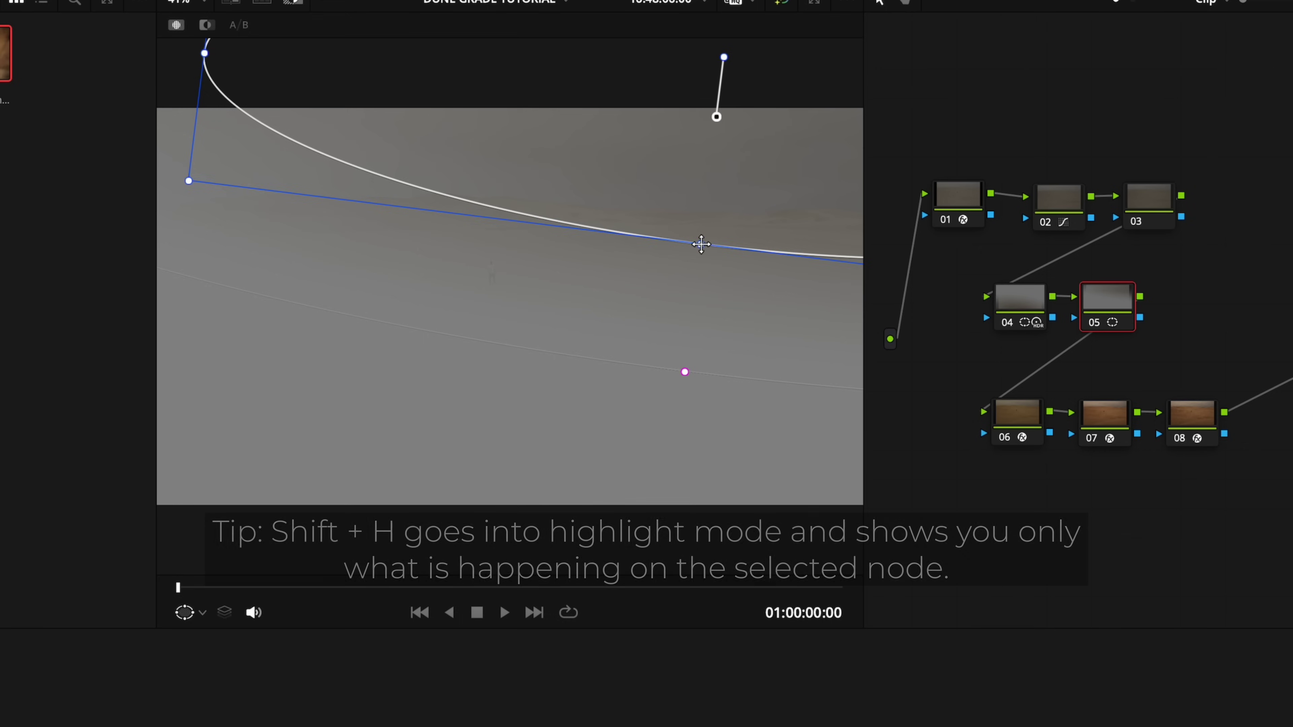
{"action": "left_click_drag", "start_coordinate": [700, 244], "coordinate": [699, 258]}
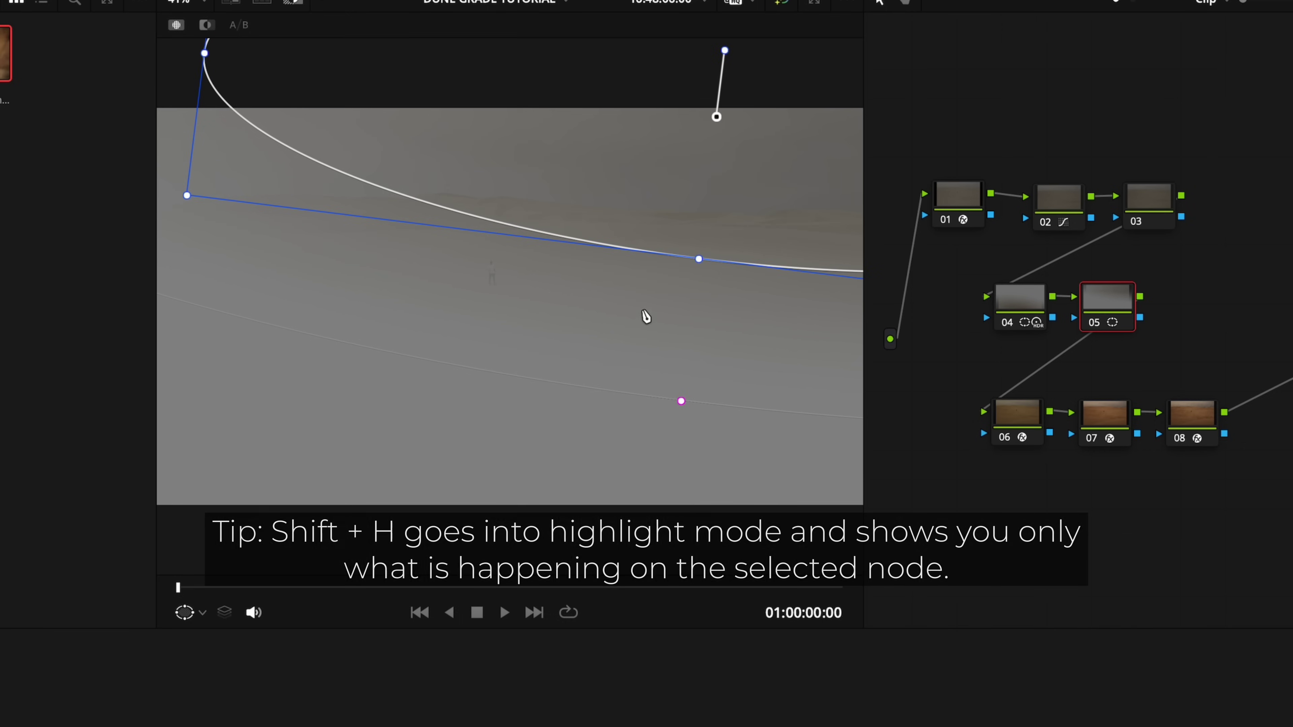
{"action": "key", "text": "shift+h"}
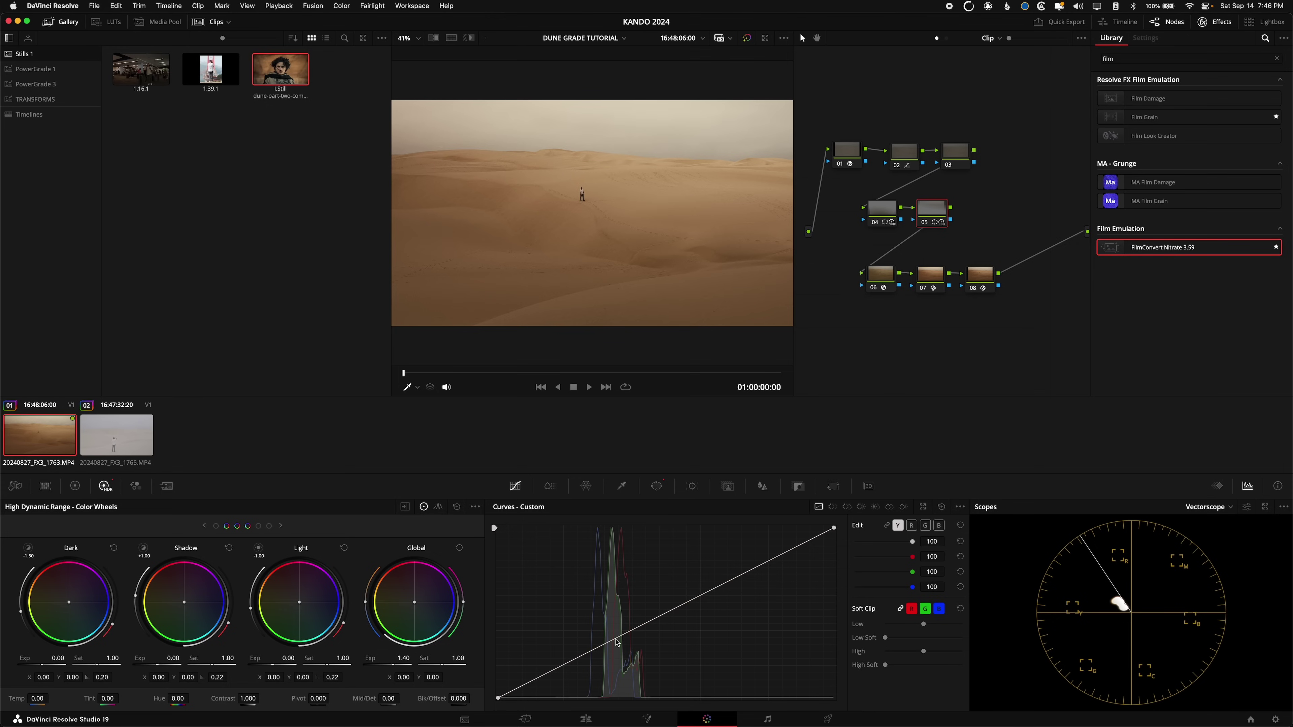
Raise node 05's curve black point for faded blacks, then set node 04's contrast to 1.258
{"action": "left_click", "coordinate": [616, 639]}
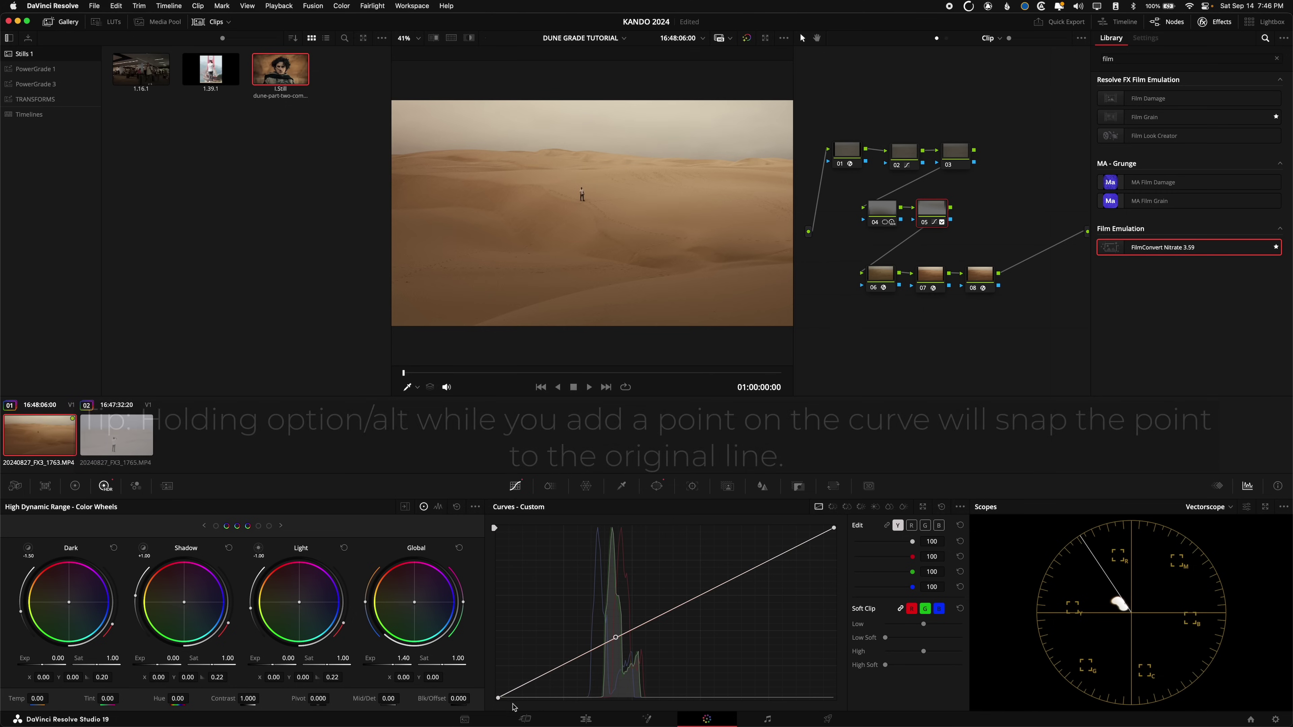
{"action": "left_click_drag", "start_coordinate": [498, 698], "coordinate": [491, 666]}
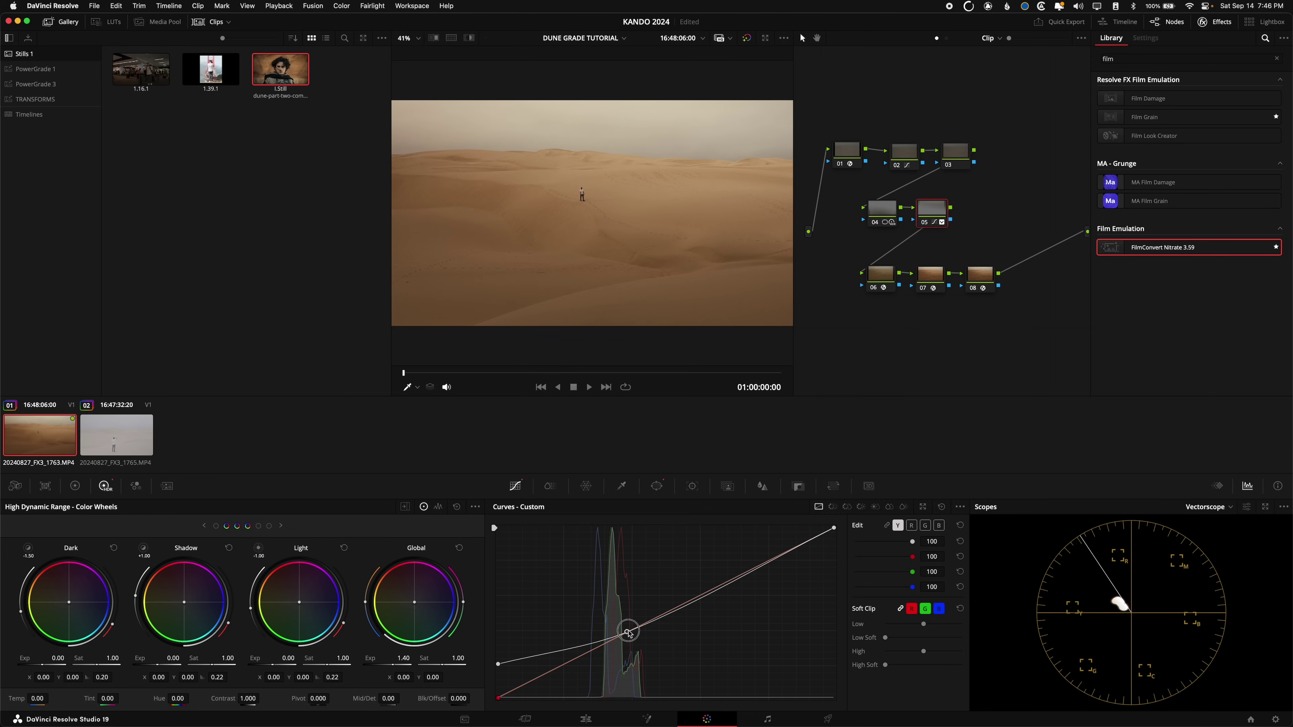
{"action": "left_click_drag", "start_coordinate": [628, 633], "coordinate": [596, 644]}
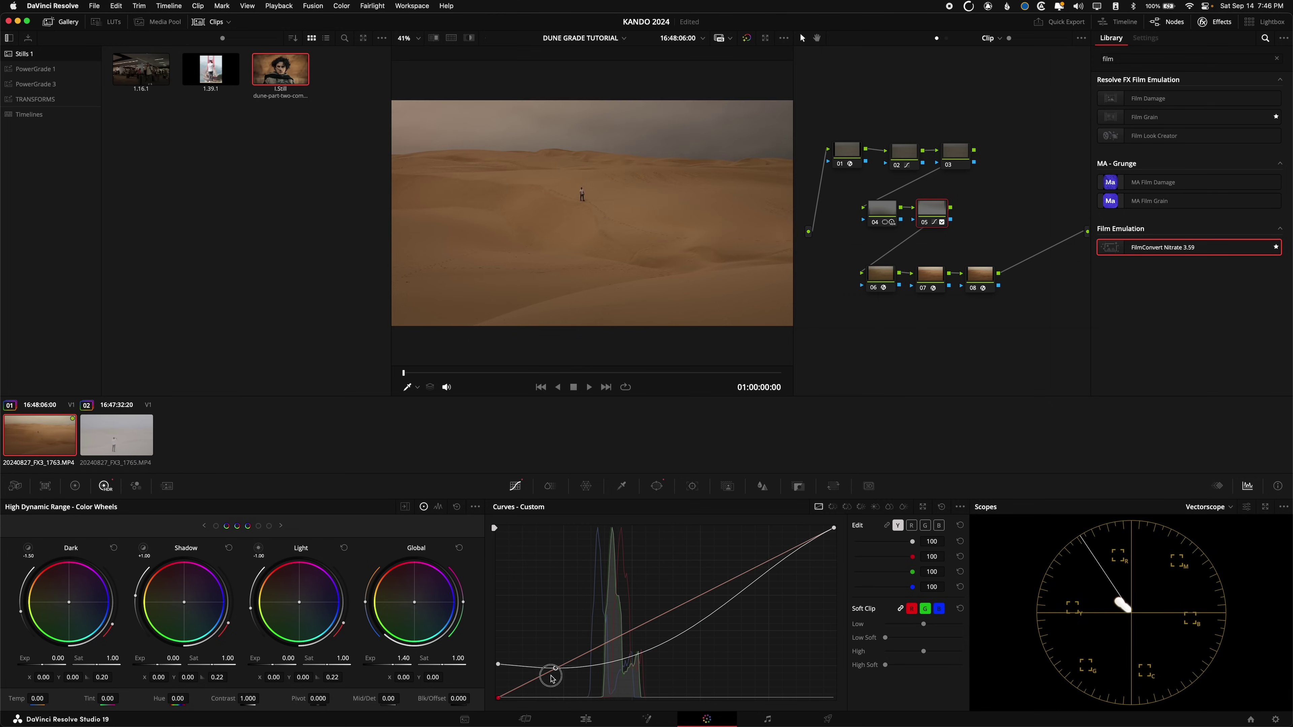
{"action": "left_click_drag", "start_coordinate": [551, 678], "coordinate": [657, 619]}
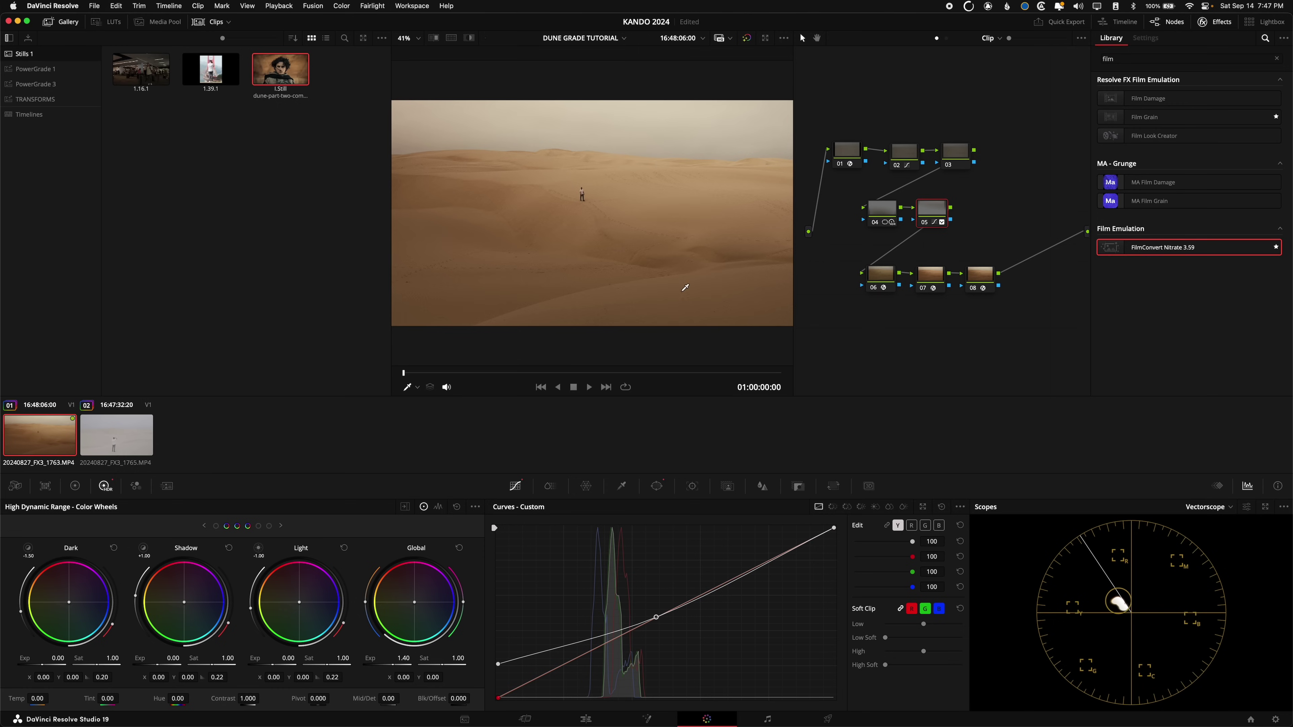
{"action": "left_click", "coordinate": [882, 209]}
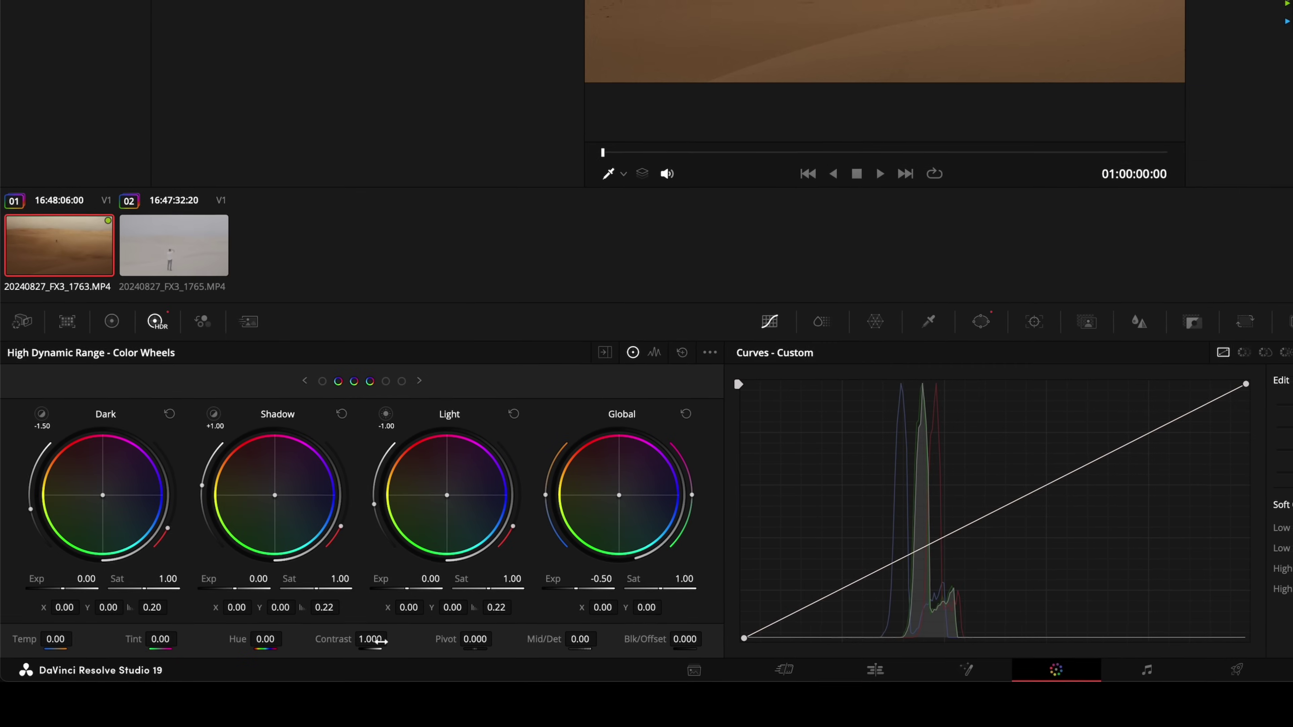
{"action": "left_click_drag", "start_coordinate": [379, 642], "coordinate": [392, 638]}
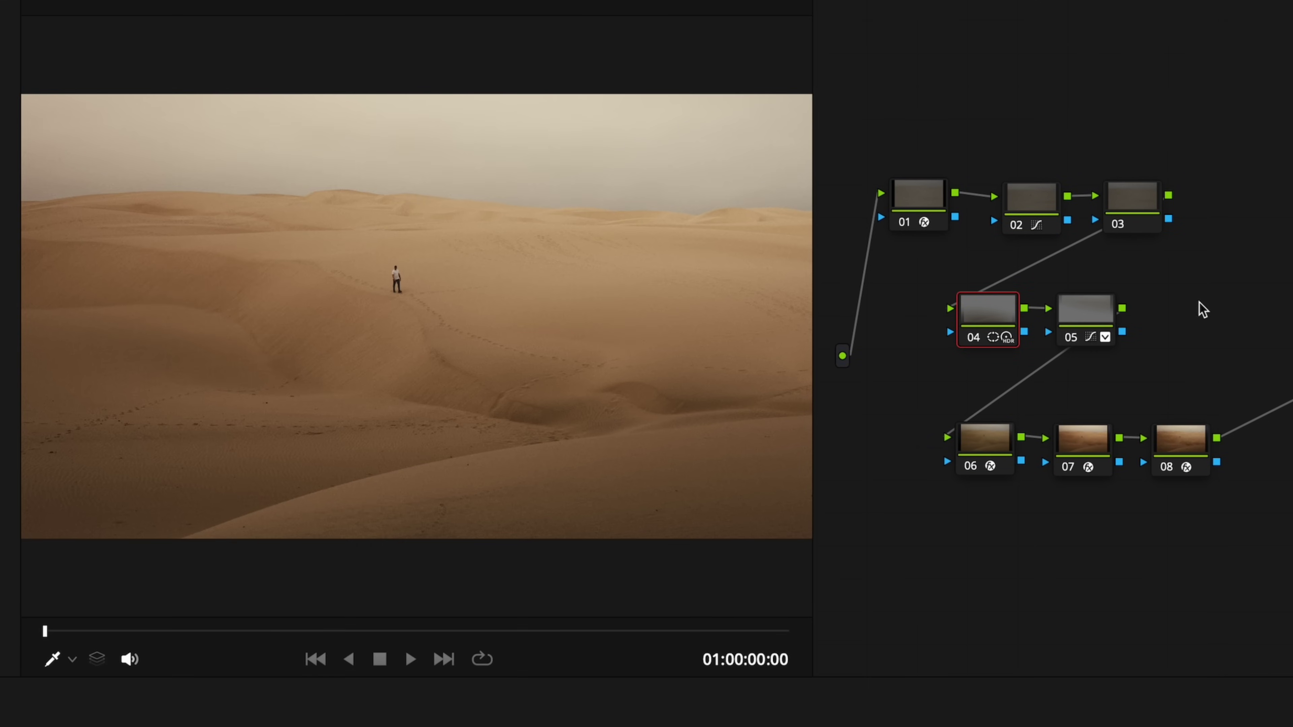
Toggle window nodes 04 and 05 off and on to compare, then switch to clip 02
{"action": "left_click_drag", "start_coordinate": [1194, 285], "coordinate": [919, 329]}
{"action": "key", "text": "ctrl+d"}
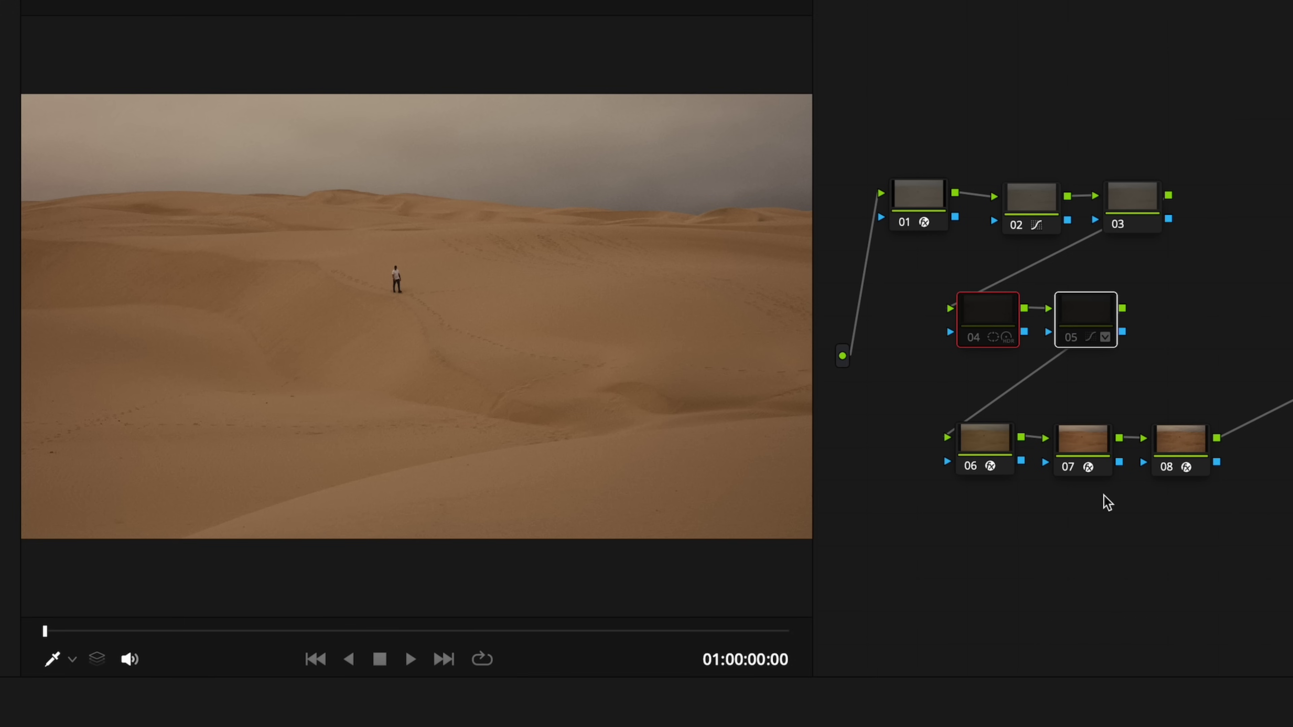
{"action": "key", "text": "ctrl+d"}
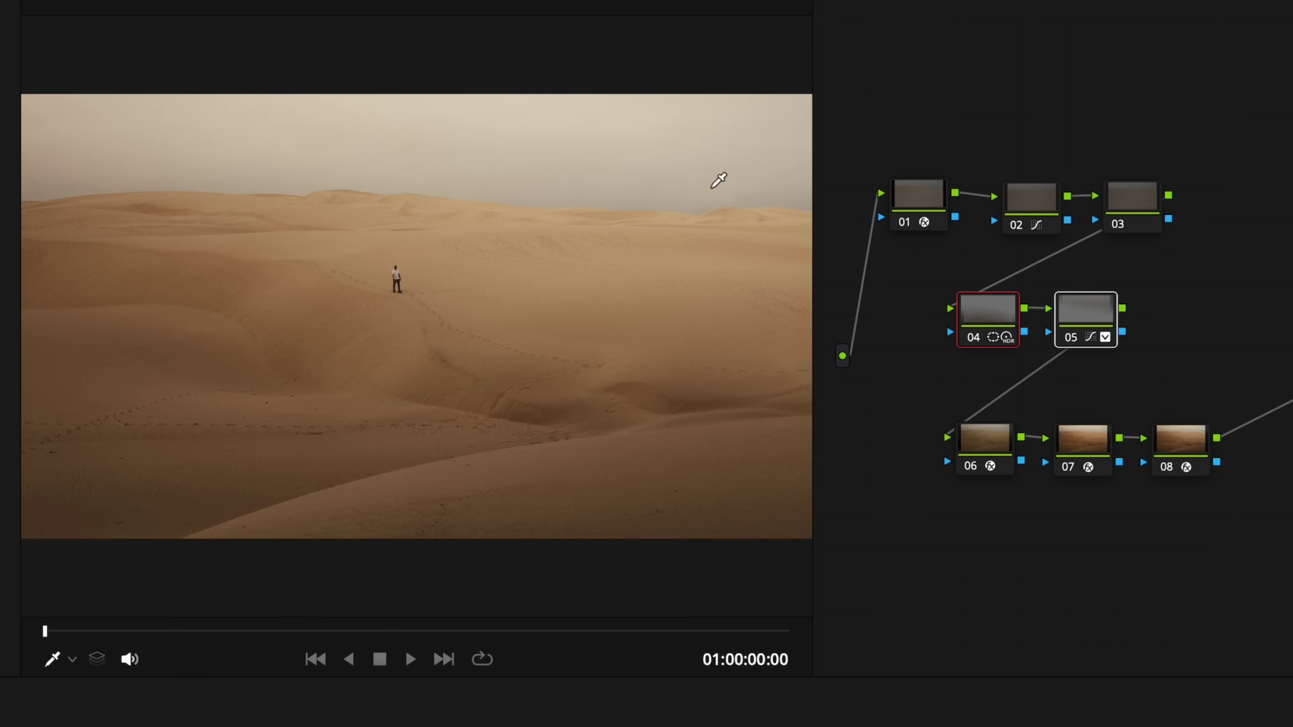
{"action": "key", "text": "ctrl+d"}
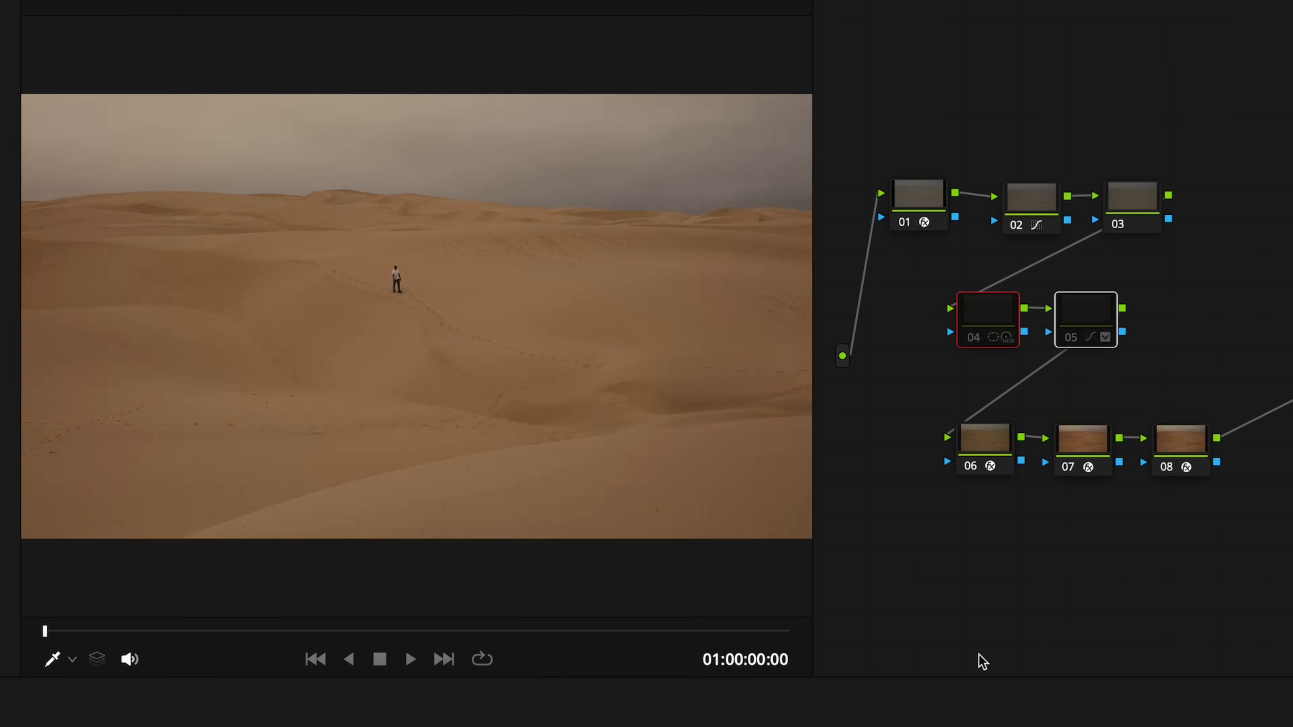
{"action": "key", "text": "ctrl+d"}
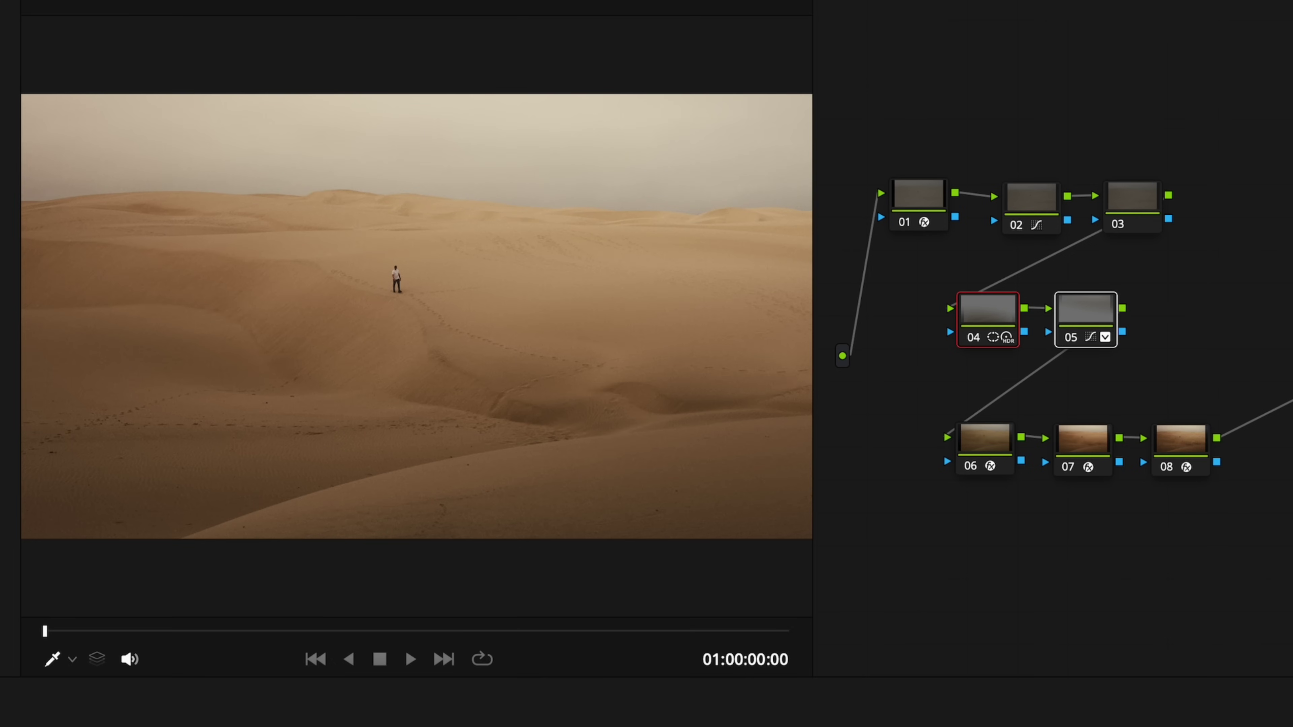
{"action": "left_click", "coordinate": [134, 447]}
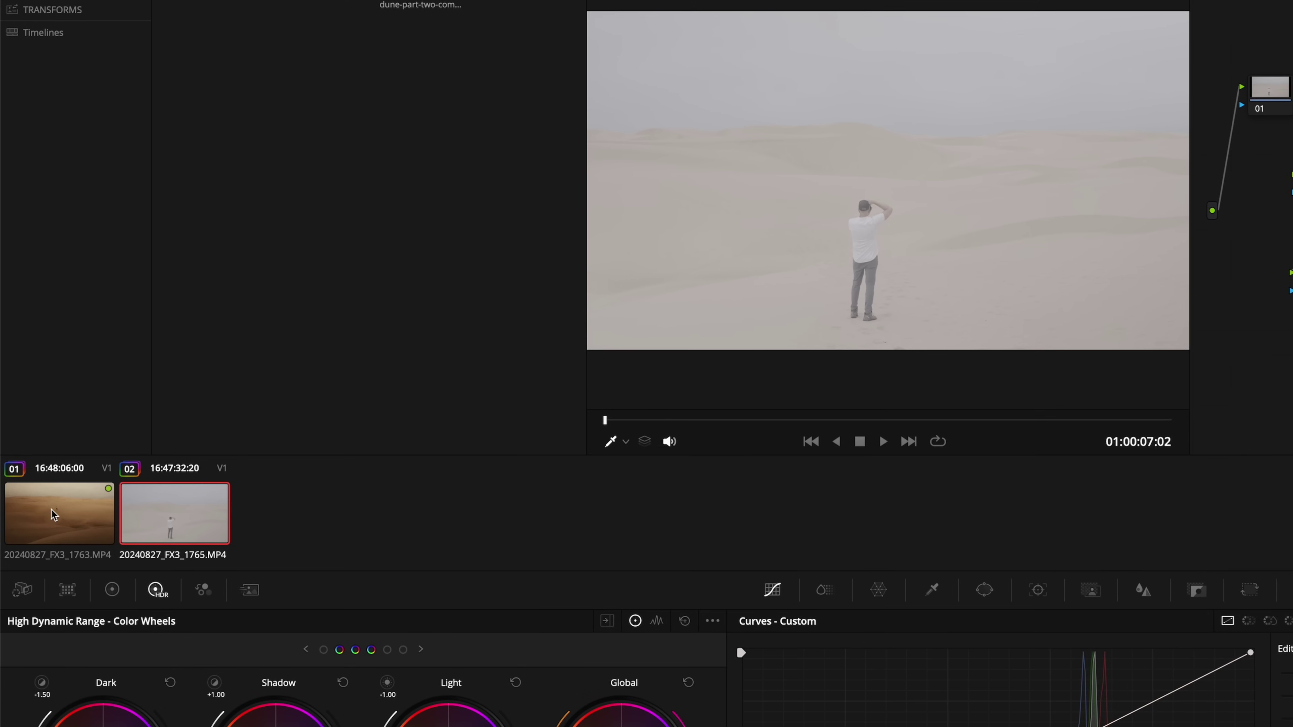
Apply the first clip's grade to clip 02 and disable nodes 02, 03 and 05
{"action": "right_click", "coordinate": [55, 516]}
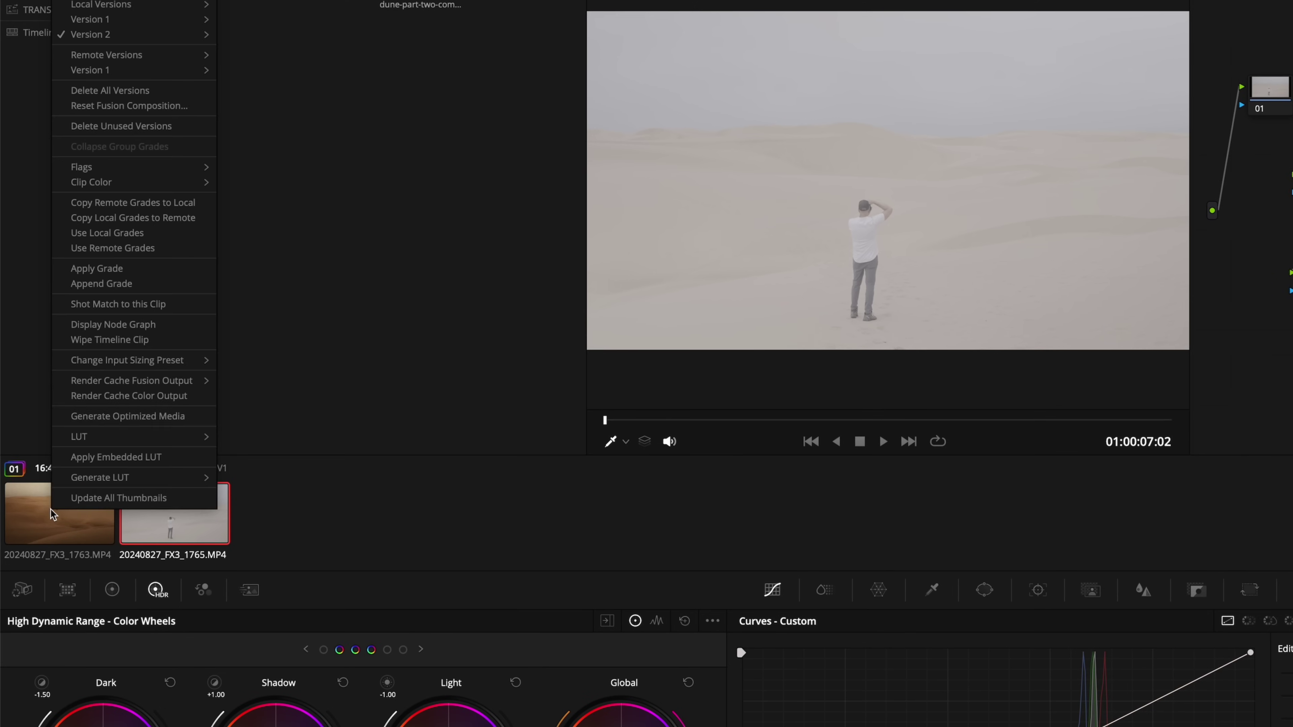
{"action": "left_click", "coordinate": [109, 274]}
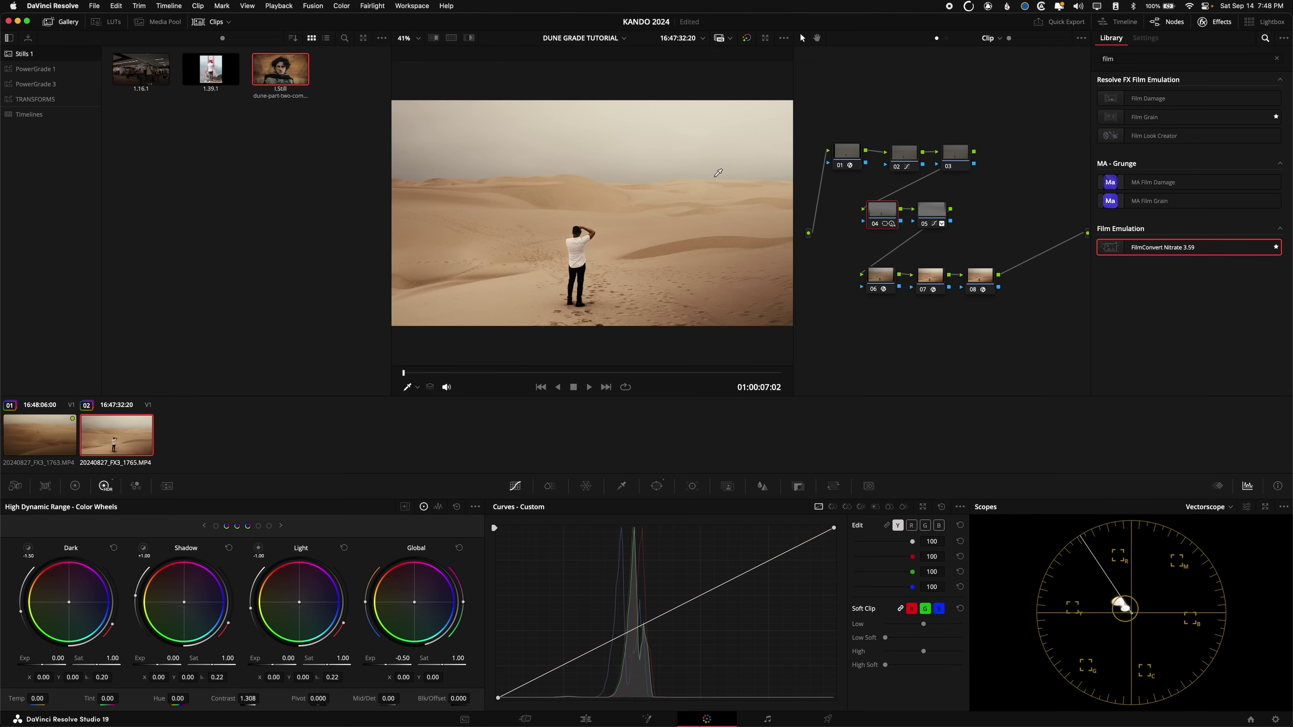
{"action": "left_click_drag", "start_coordinate": [986, 137], "coordinate": [894, 229]}
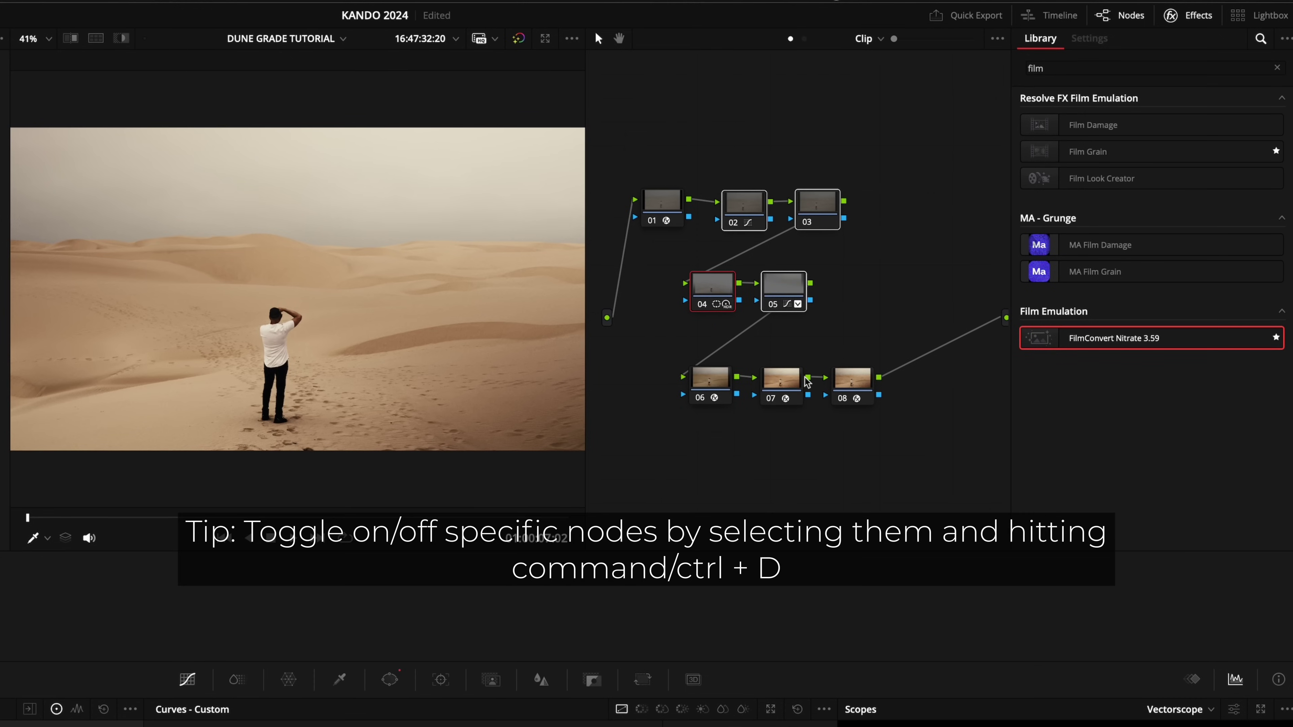
{"action": "key", "text": "ctrl+d"}
{"action": "left_click", "coordinate": [834, 321]}
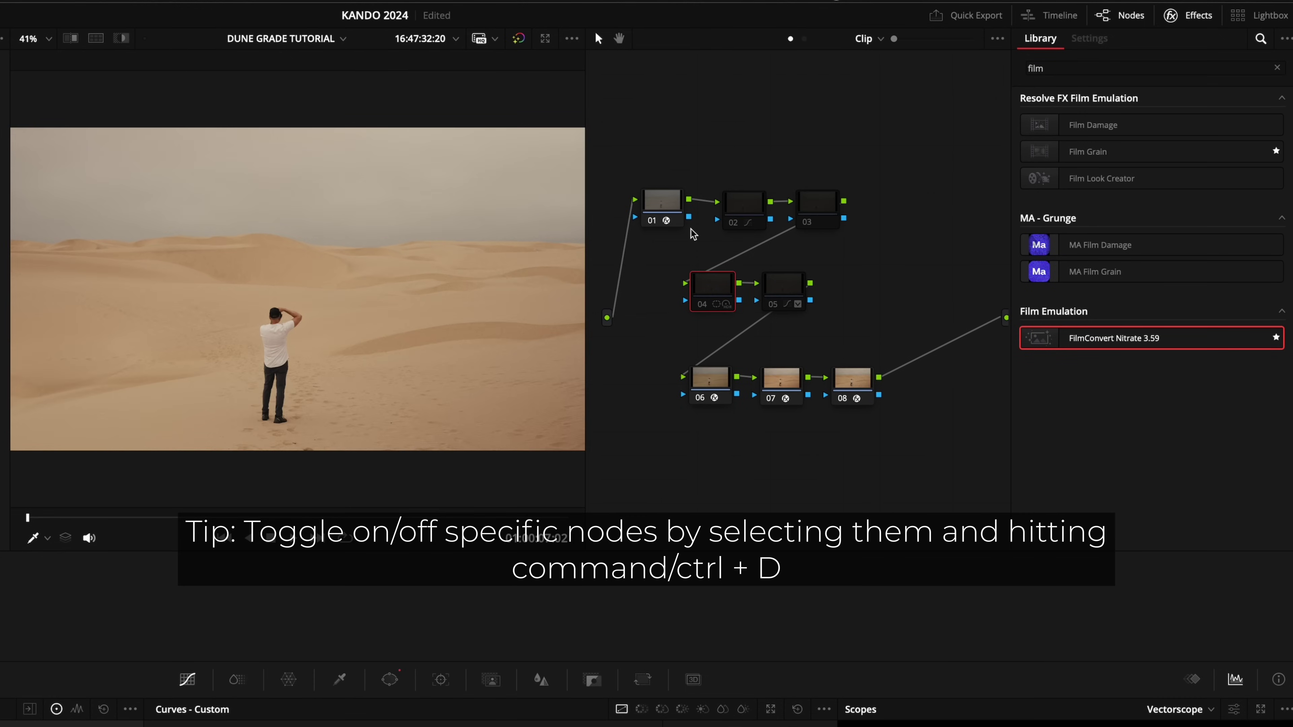
Lower node 01's CineMatch exposure to -2.824
{"action": "left_click", "coordinate": [669, 207]}
{"action": "scroll", "coordinate": [1171, 387], "scroll_direction": "down", "scroll_amount": 2}
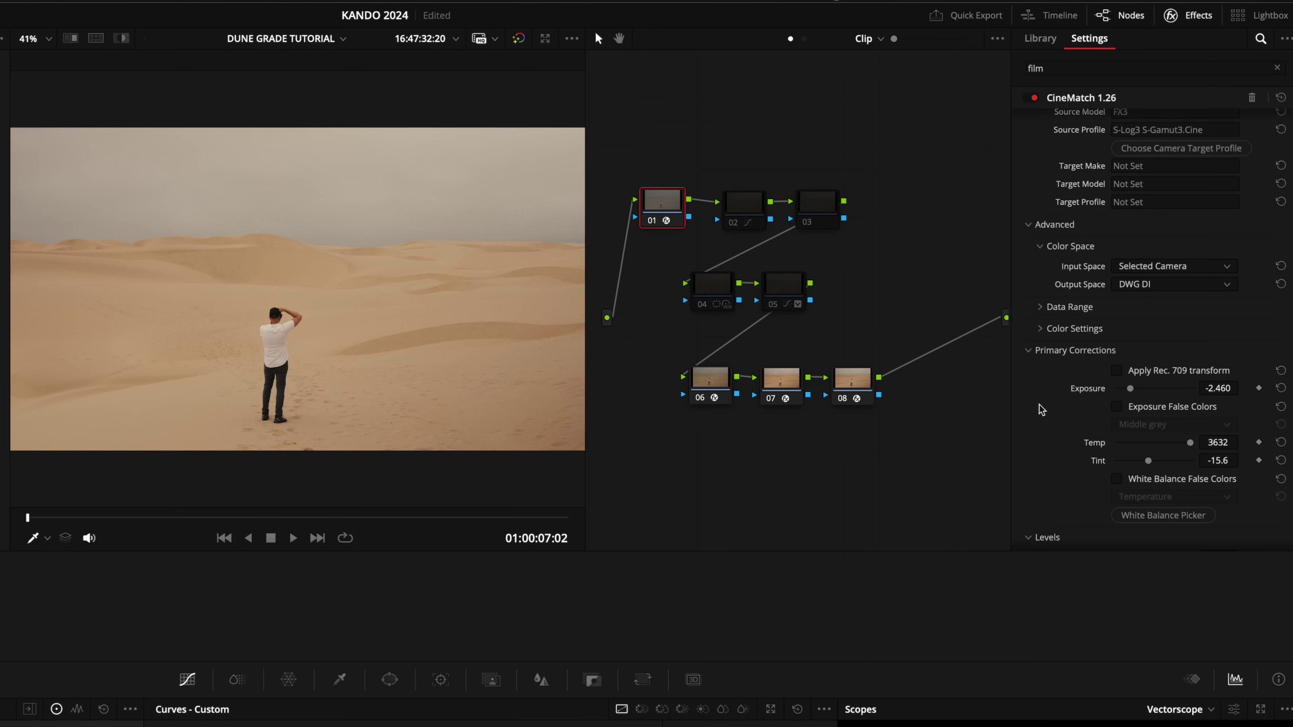
{"action": "scroll", "coordinate": [1077, 440], "scroll_direction": "down", "scroll_amount": 3}
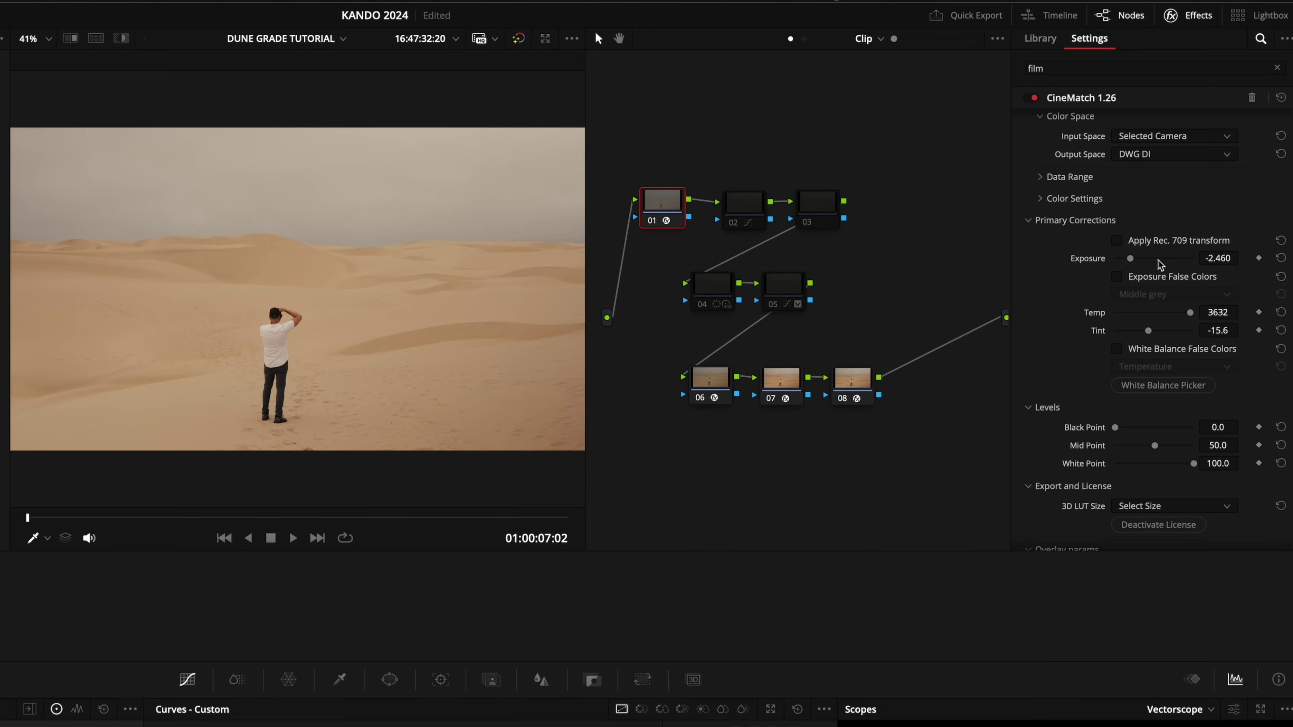
{"action": "left_click_drag", "start_coordinate": [1130, 258], "coordinate": [1126, 259]}
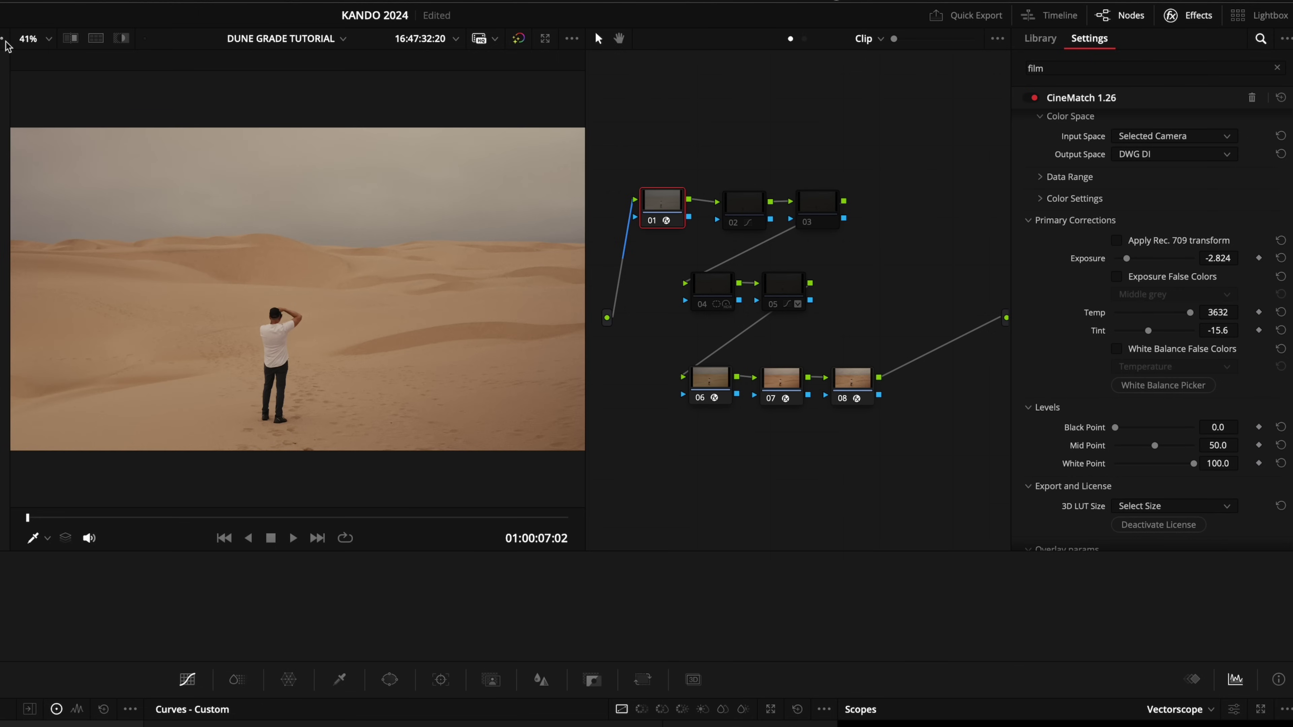
Warm the conversion to temperature 4000 and tint -22.9 against the Dune still
{"action": "left_click", "coordinate": [70, 38]}
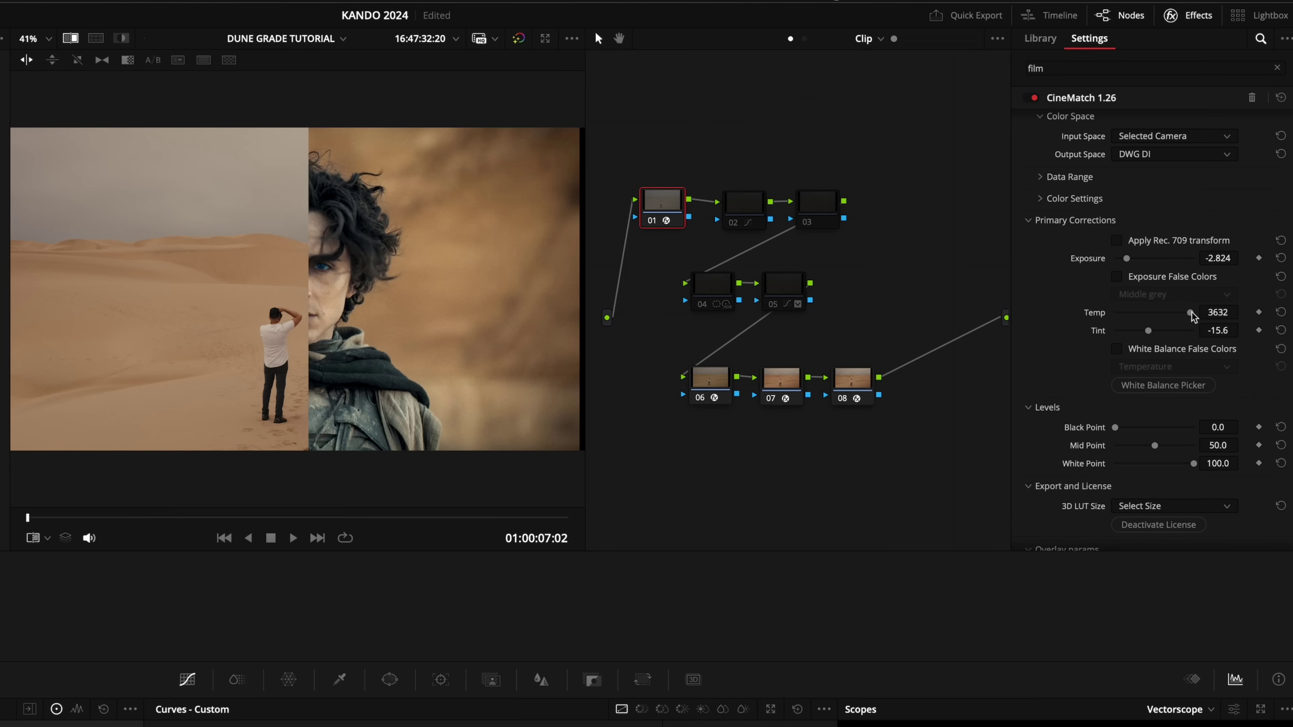
{"action": "left_click_drag", "start_coordinate": [1191, 313], "coordinate": [1263, 313]}
{"action": "left_click_drag", "start_coordinate": [1149, 331], "coordinate": [1144, 338]}
{"action": "left_click", "coordinate": [732, 213]}
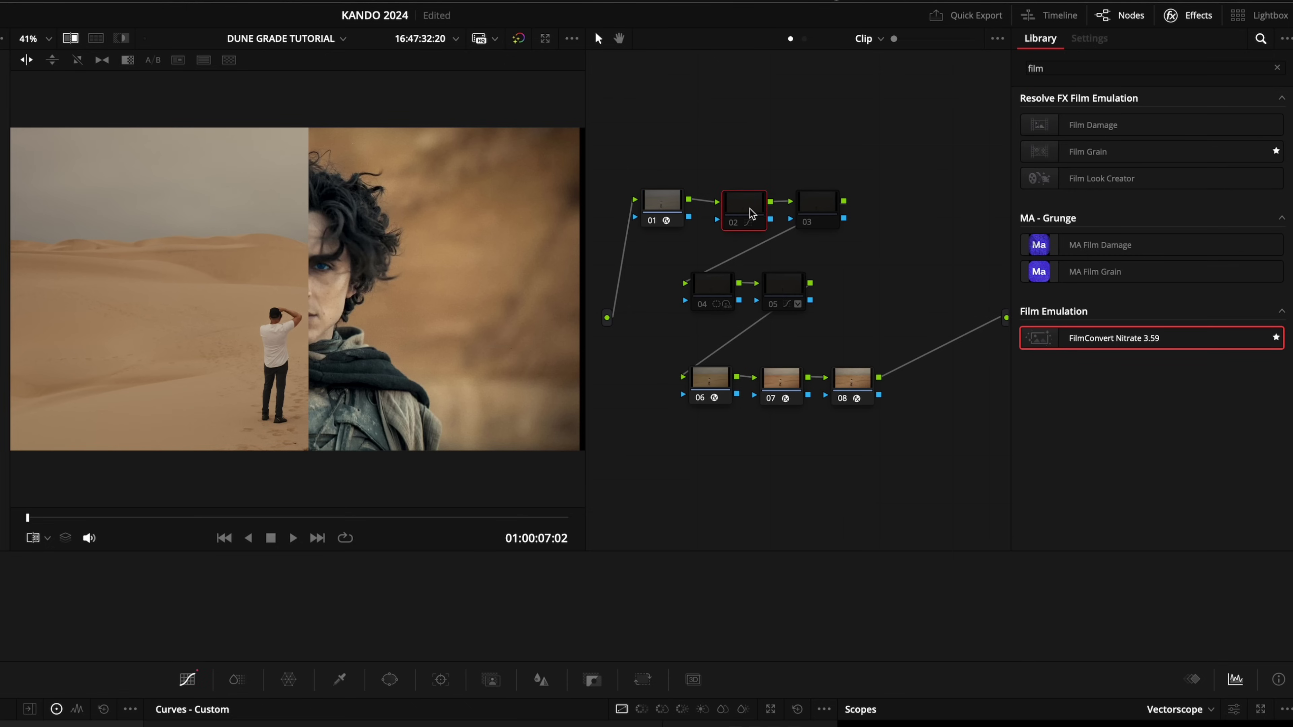
{"action": "left_click", "coordinate": [70, 38]}
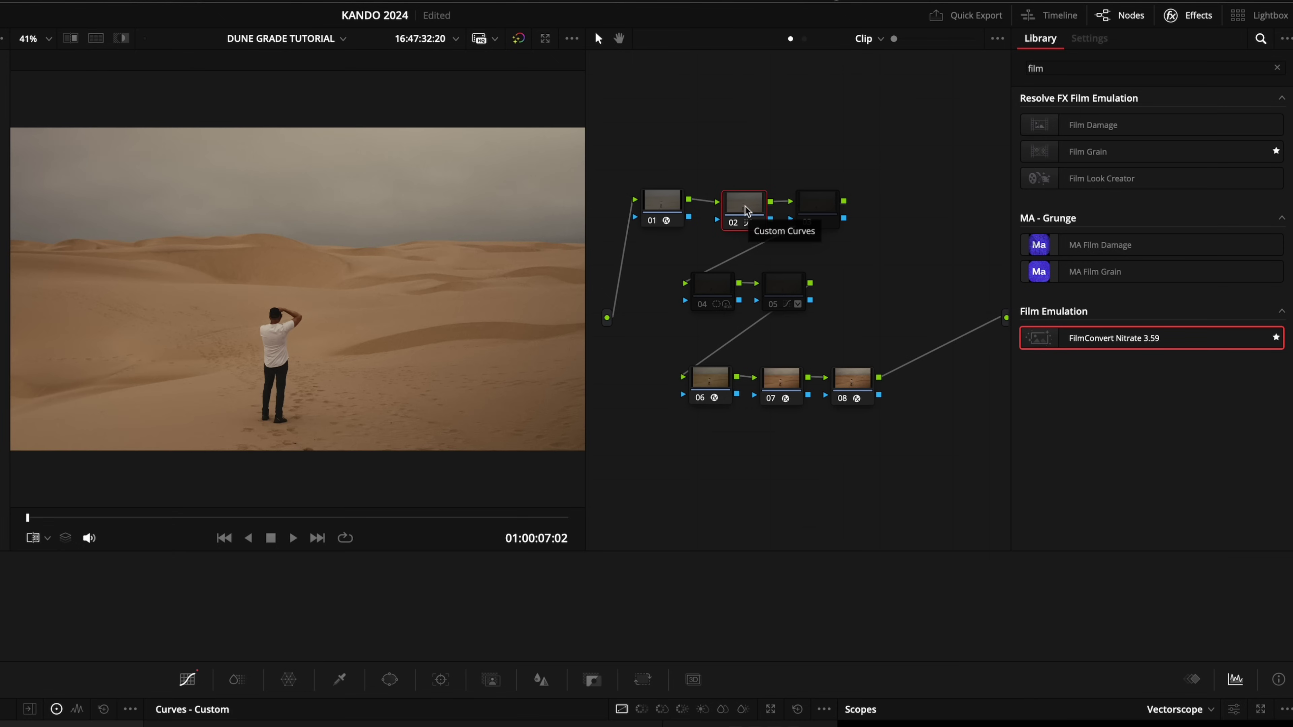
Re-enable node 04 and move its circular window down over the foreground sand
{"action": "left_click", "coordinate": [718, 291]}
{"action": "key", "text": "ctrl+d"}
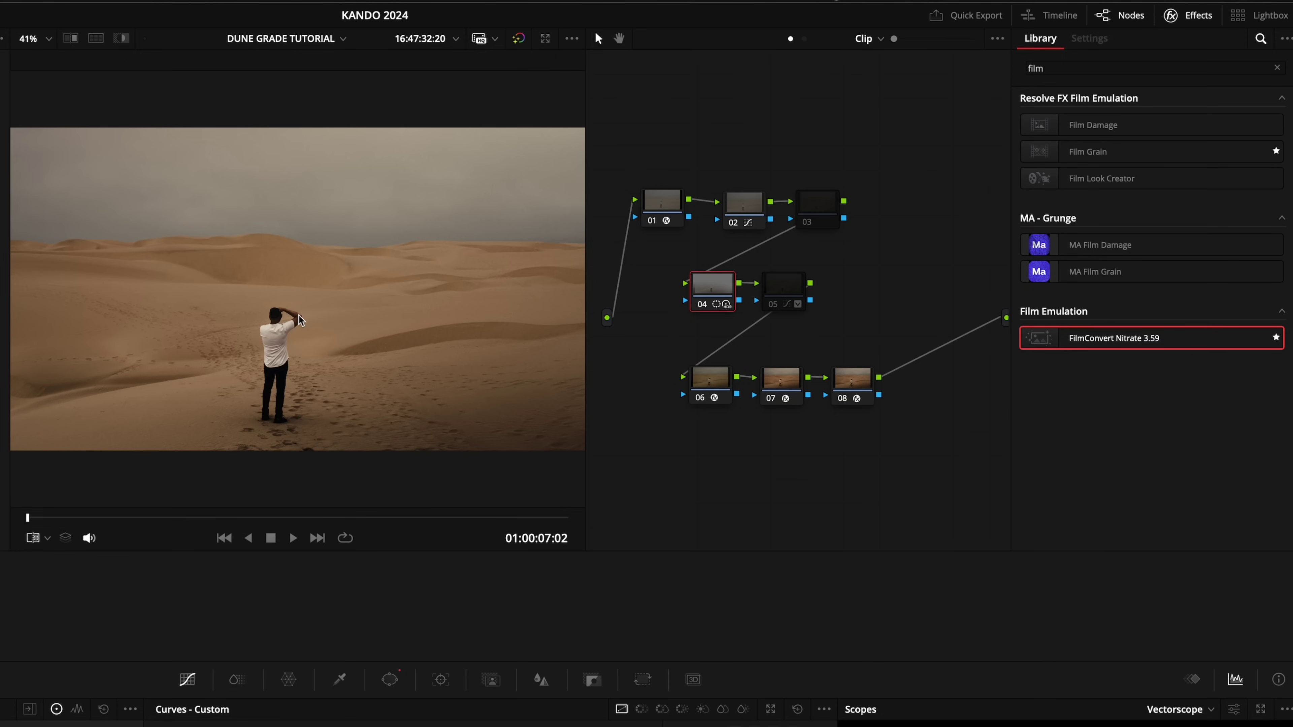
{"action": "left_click", "coordinate": [712, 285]}
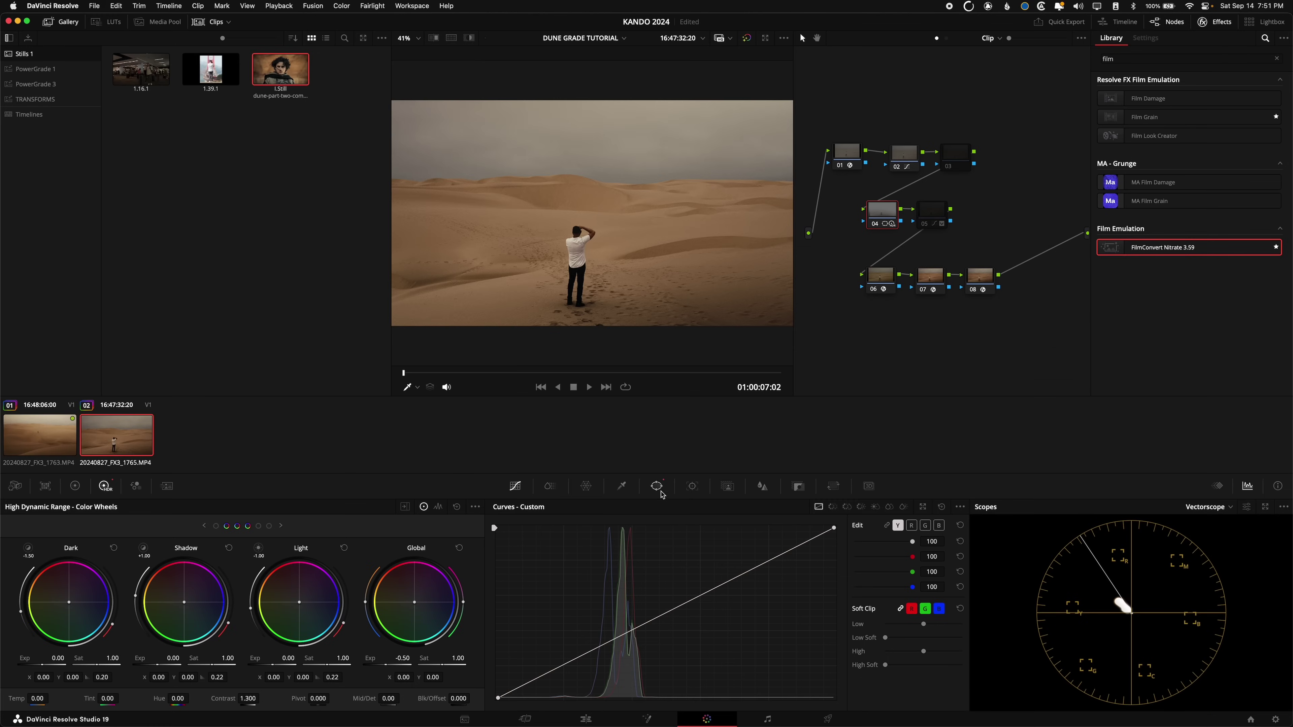
{"action": "left_click", "coordinate": [390, 680]}
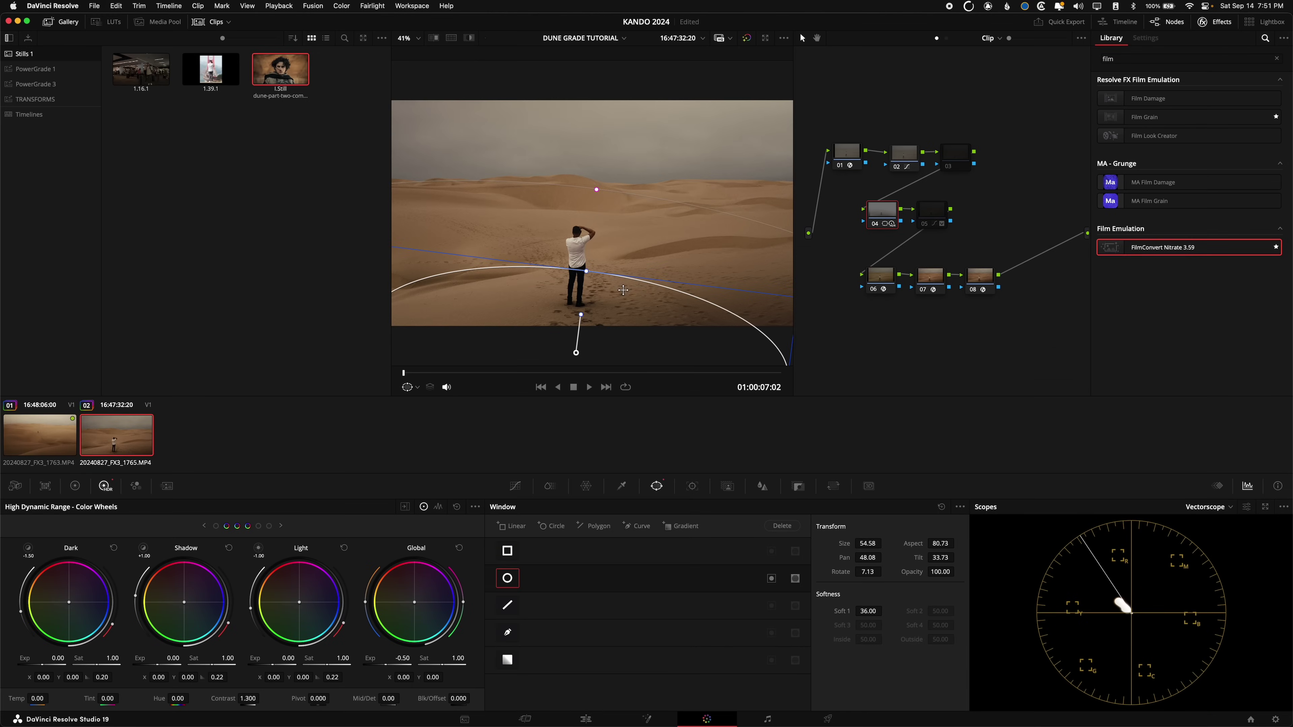
{"action": "left_click_drag", "start_coordinate": [623, 290], "coordinate": [616, 316]}
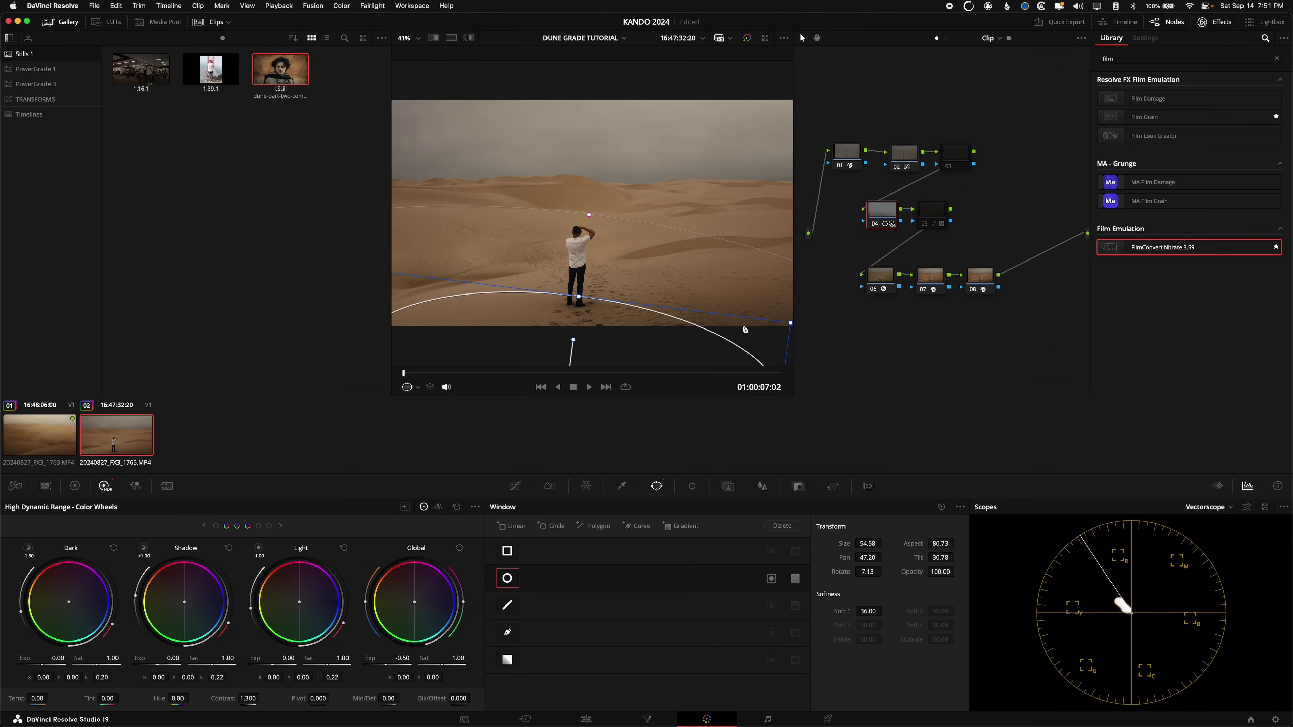
{"action": "scroll", "coordinate": [654, 276], "scroll_direction": "down", "scroll_amount": 3}
{"action": "scroll", "coordinate": [619, 325], "scroll_direction": "up", "scroll_amount": 1}
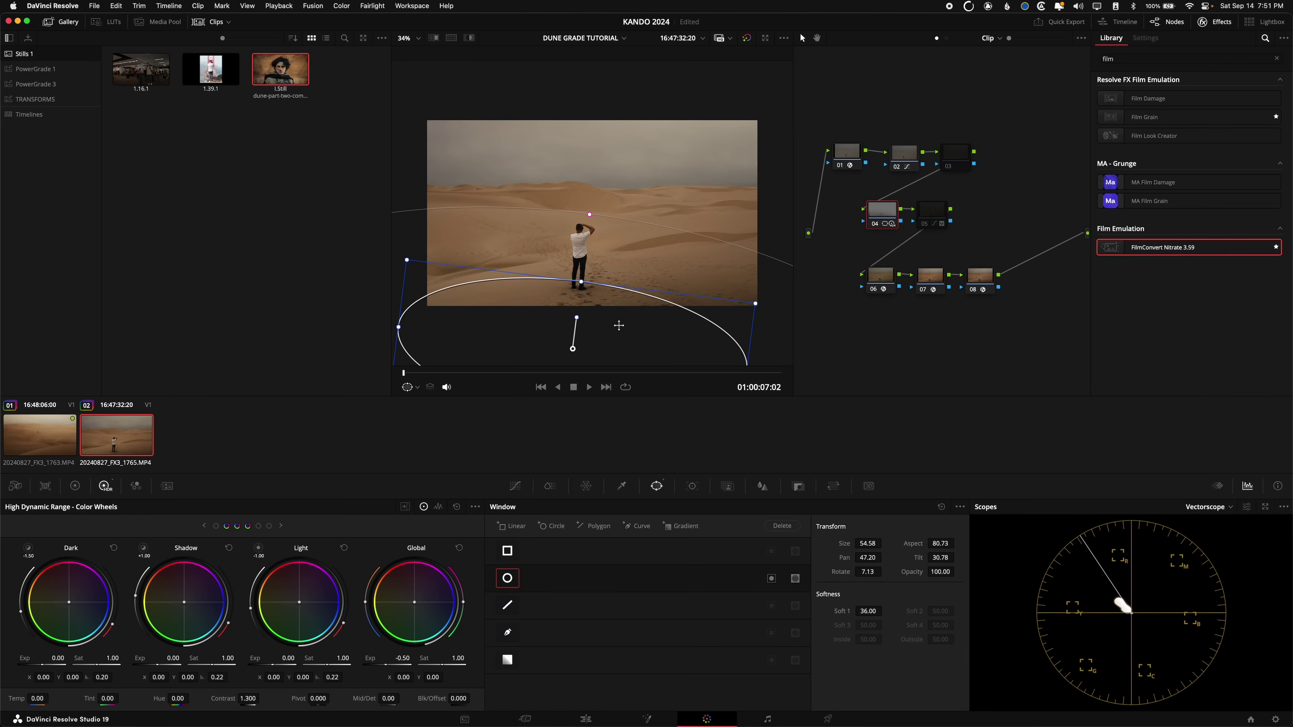
{"action": "left_click_drag", "start_coordinate": [619, 325], "coordinate": [617, 335]}
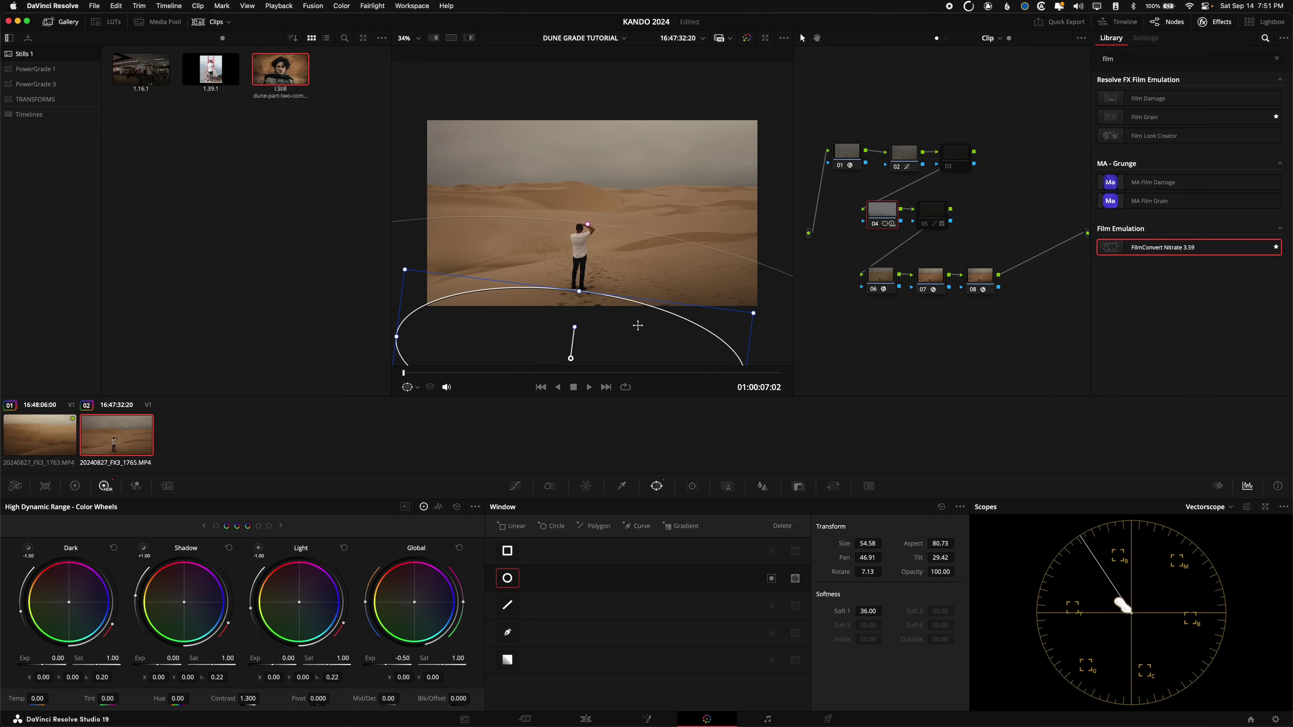
Reset node 04's contrast to 1.000 and refine the window, leaving global exposure at -0.50
{"action": "left_click", "coordinate": [248, 698]}
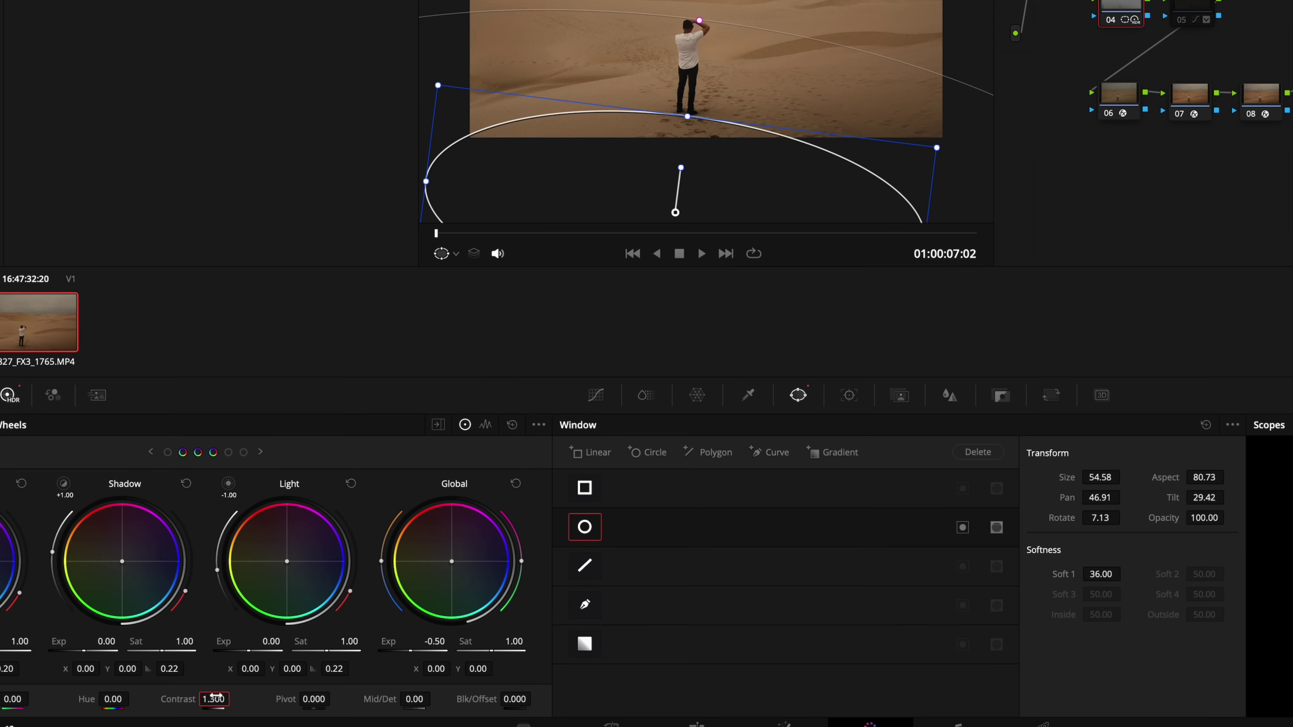
{"action": "type", "text": "1"}
{"action": "key", "text": "Return"}
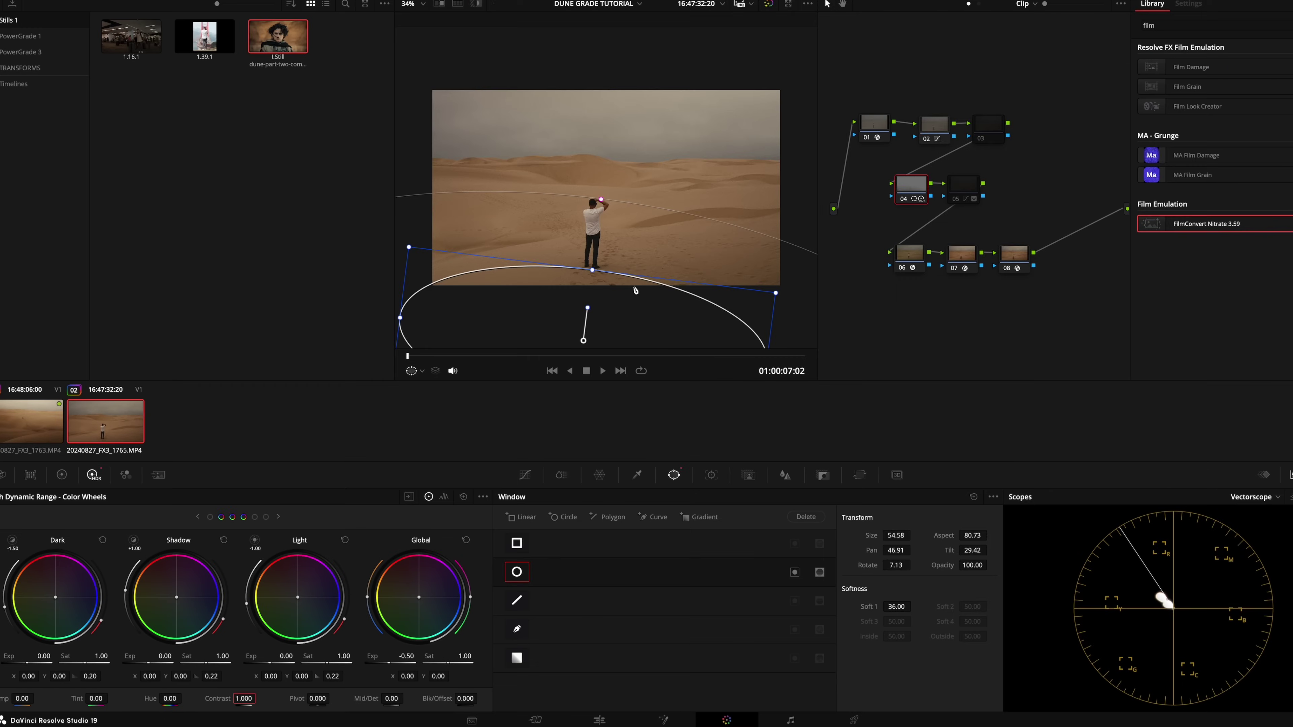
{"action": "left_click_drag", "start_coordinate": [613, 330], "coordinate": [607, 341]}
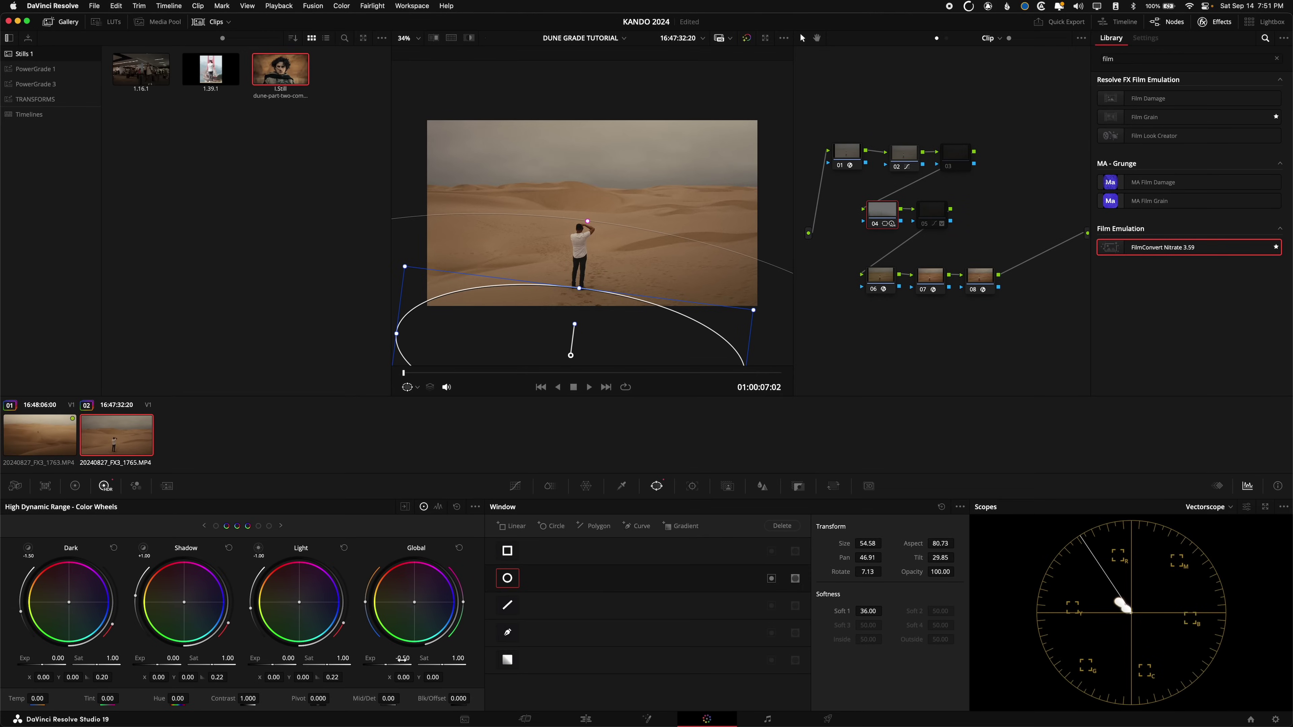
{"action": "left_click", "coordinate": [403, 658]}
{"action": "key", "text": "Return"}
{"action": "left_click", "coordinate": [951, 216]}
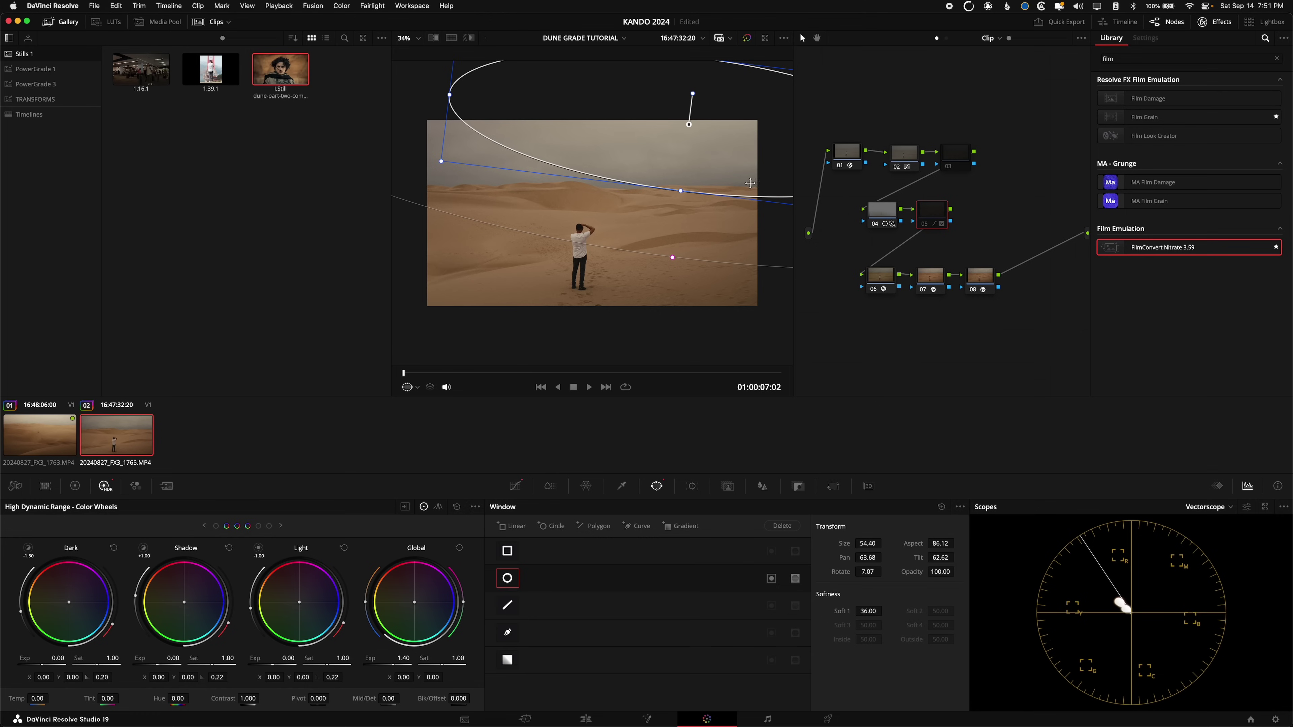
Stretch node 05's window across the sky, re-enable it, and compare against clip 01
{"action": "left_click_drag", "start_coordinate": [450, 95], "coordinate": [435, 96]}
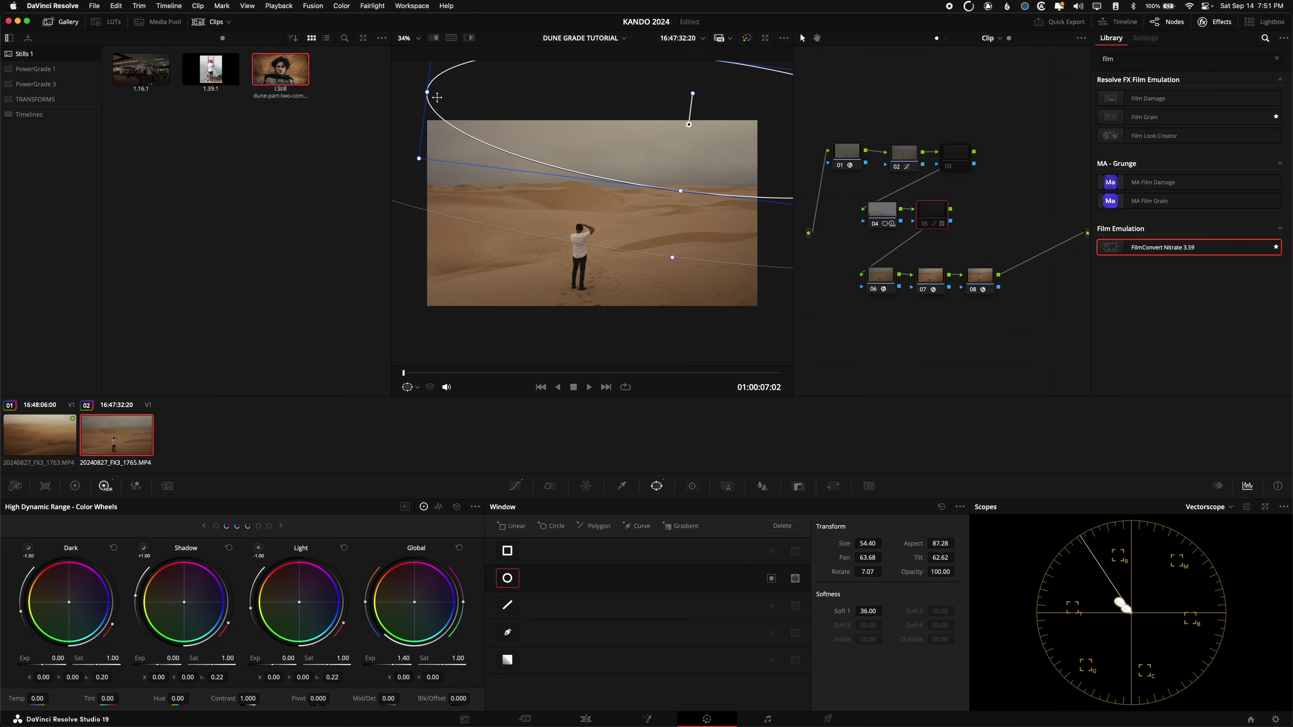
{"action": "mouse_move", "coordinate": [623, 127]}
{"action": "left_mouse_down"}
{"action": "mouse_move", "coordinate": [657, 139]}
{"action": "mouse_move", "coordinate": [647, 135]}
{"action": "left_mouse_up"}
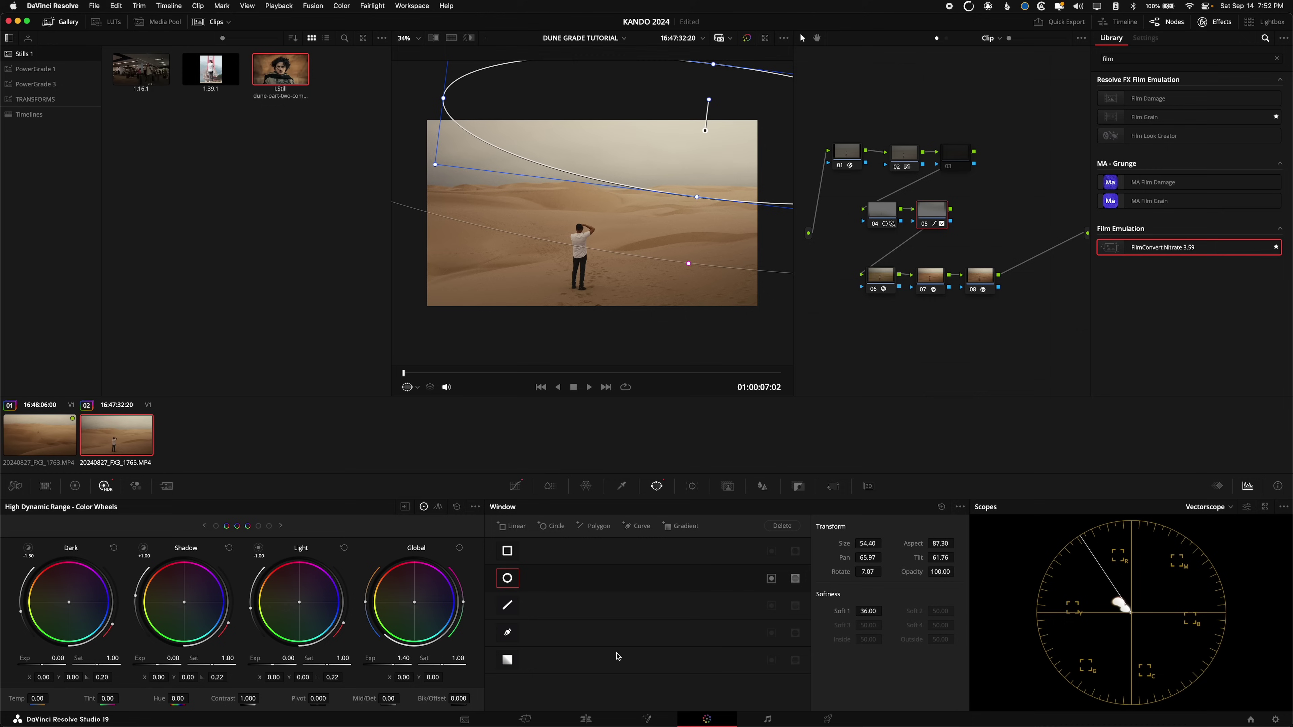
{"action": "key", "text": "ctrl+n"}
{"action": "left_click", "coordinate": [55, 433]}
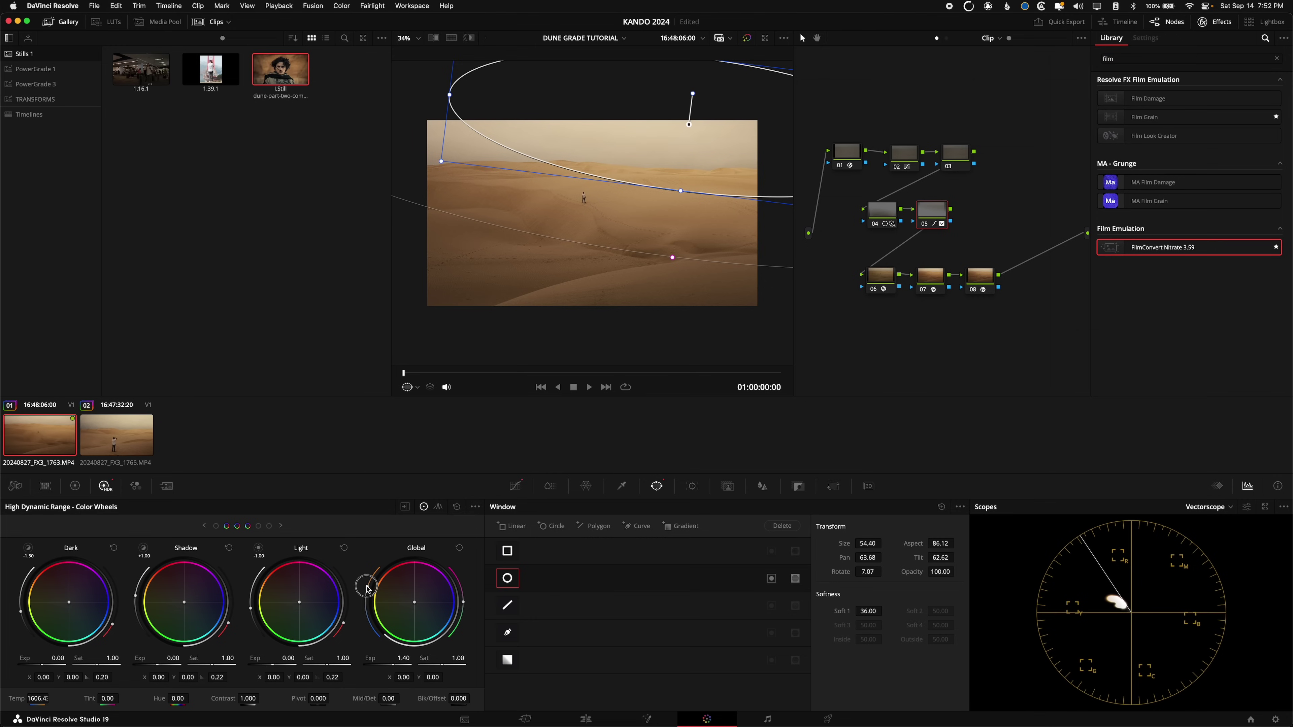
{"action": "left_click", "coordinate": [128, 439]}
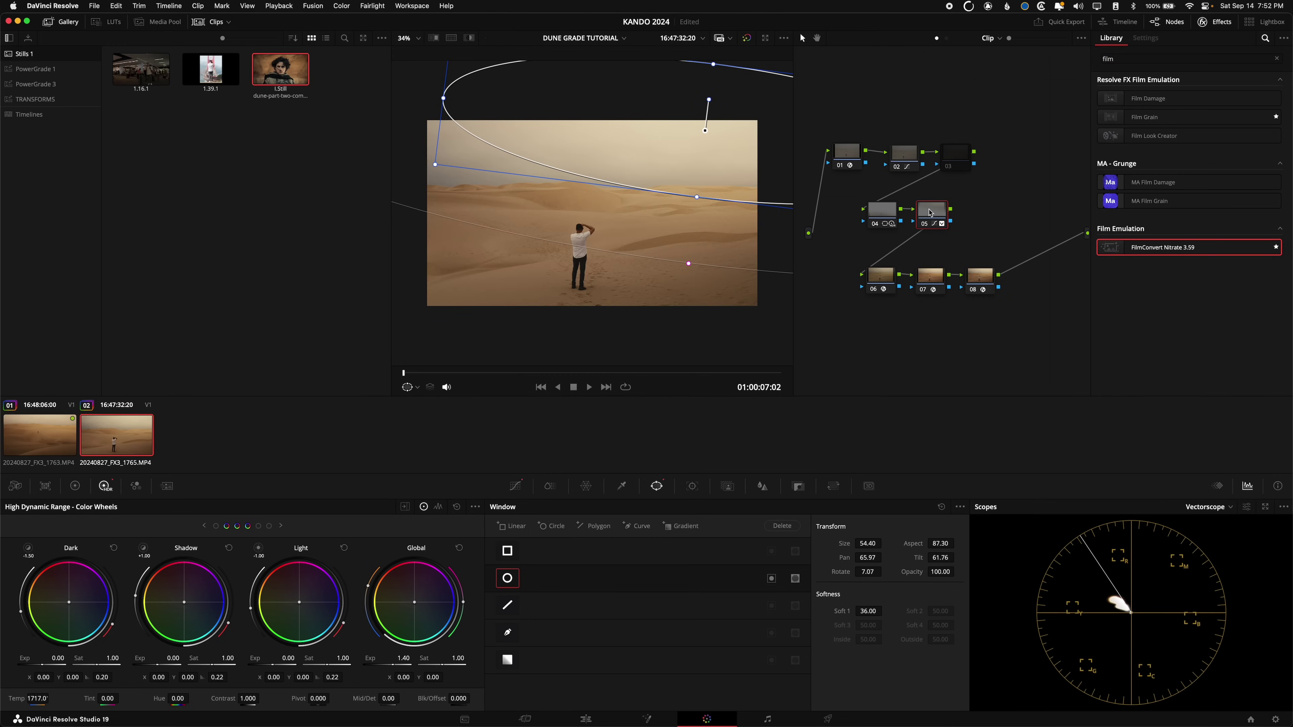
Add a new serial node 06 after node 05
{"action": "key", "text": "alt+s"}
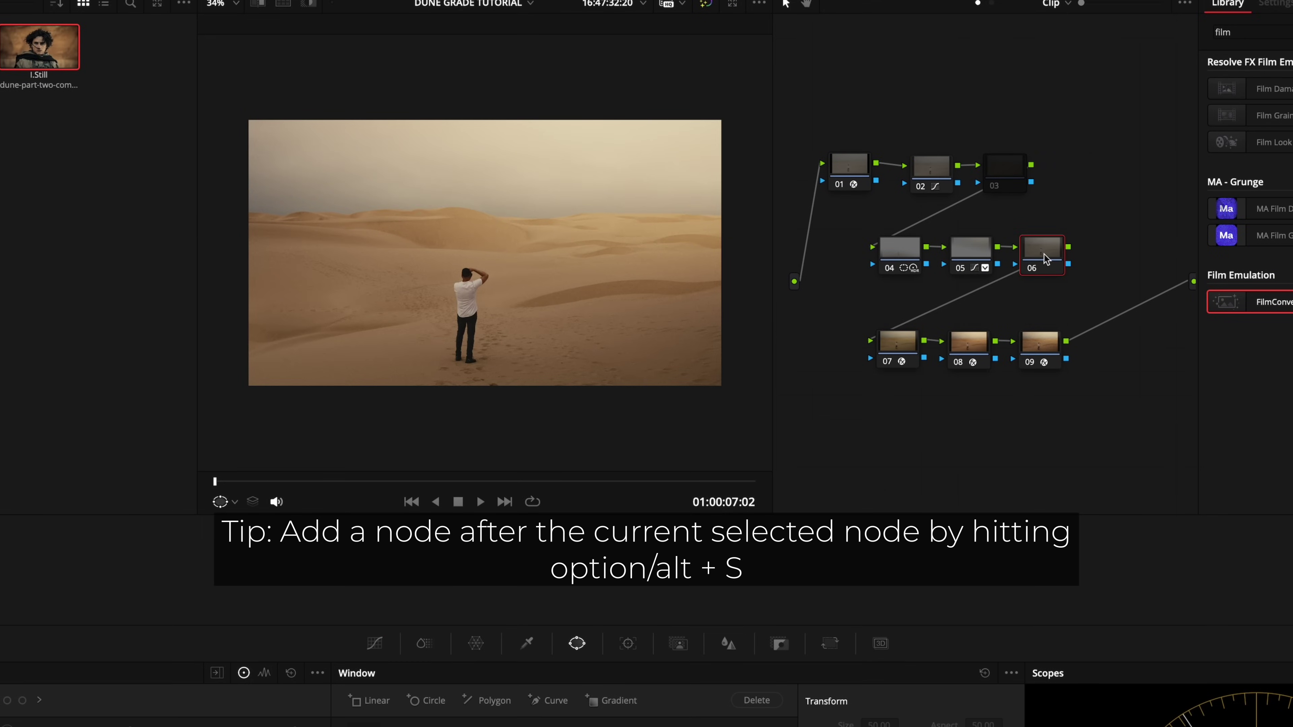
{"action": "left_click_drag", "start_coordinate": [1044, 259], "coordinate": [1050, 259]}
{"action": "scroll", "coordinate": [491, 289], "scroll_direction": "up", "scroll_amount": 8}
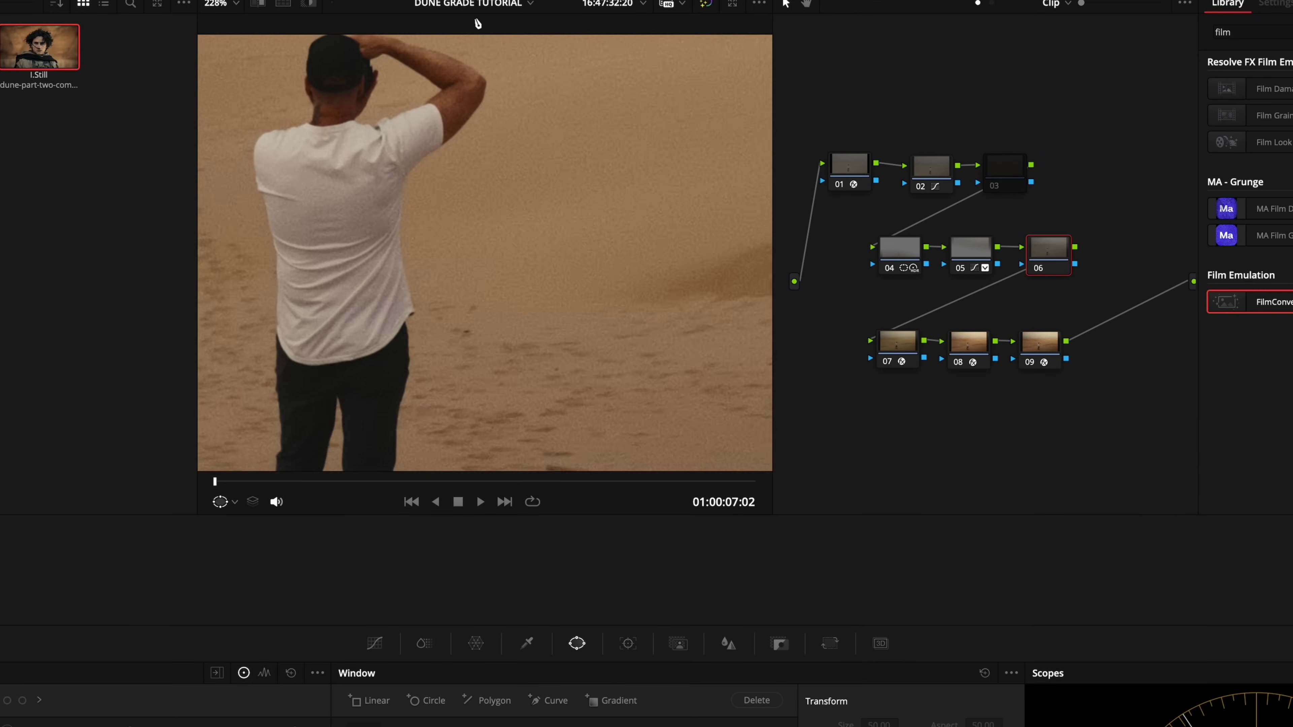
{"action": "scroll", "coordinate": [513, 294], "scroll_direction": "down", "scroll_amount": 5}
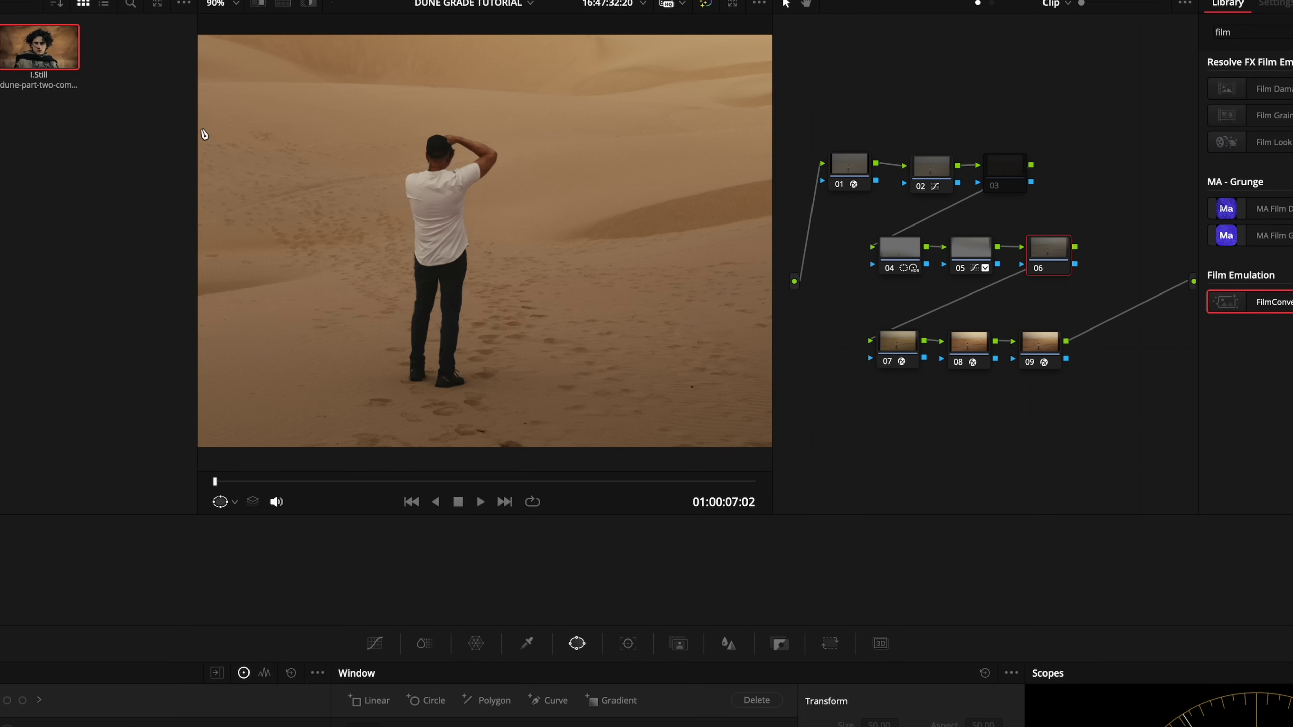
Compare the shot with the Dune still in split-screen, sweeping the wipe across the frame
{"action": "left_click", "coordinate": [257, 4]}
{"action": "left_click_drag", "start_coordinate": [318, 270], "coordinate": [583, 203]}
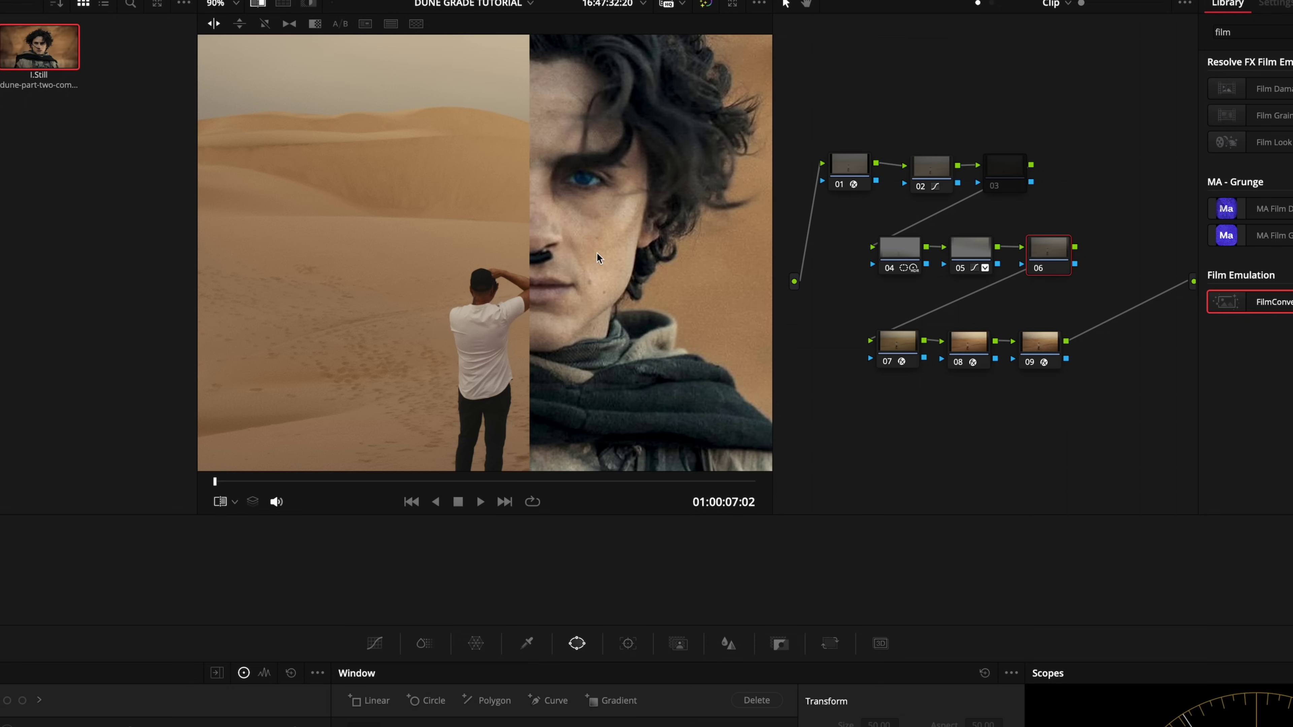
{"action": "left_click_drag", "start_coordinate": [578, 278], "coordinate": [516, 293]}
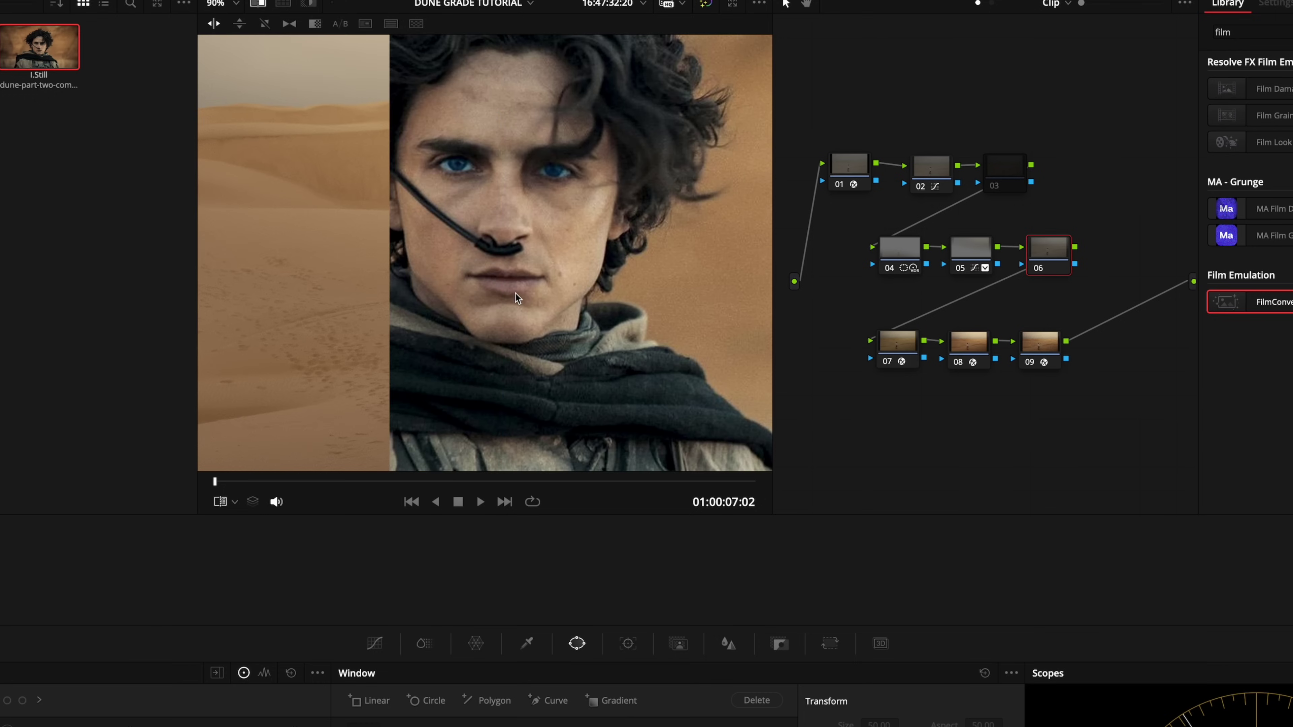
{"action": "left_click_drag", "start_coordinate": [393, 285], "coordinate": [476, 285]}
{"action": "key", "text": "super+w"}
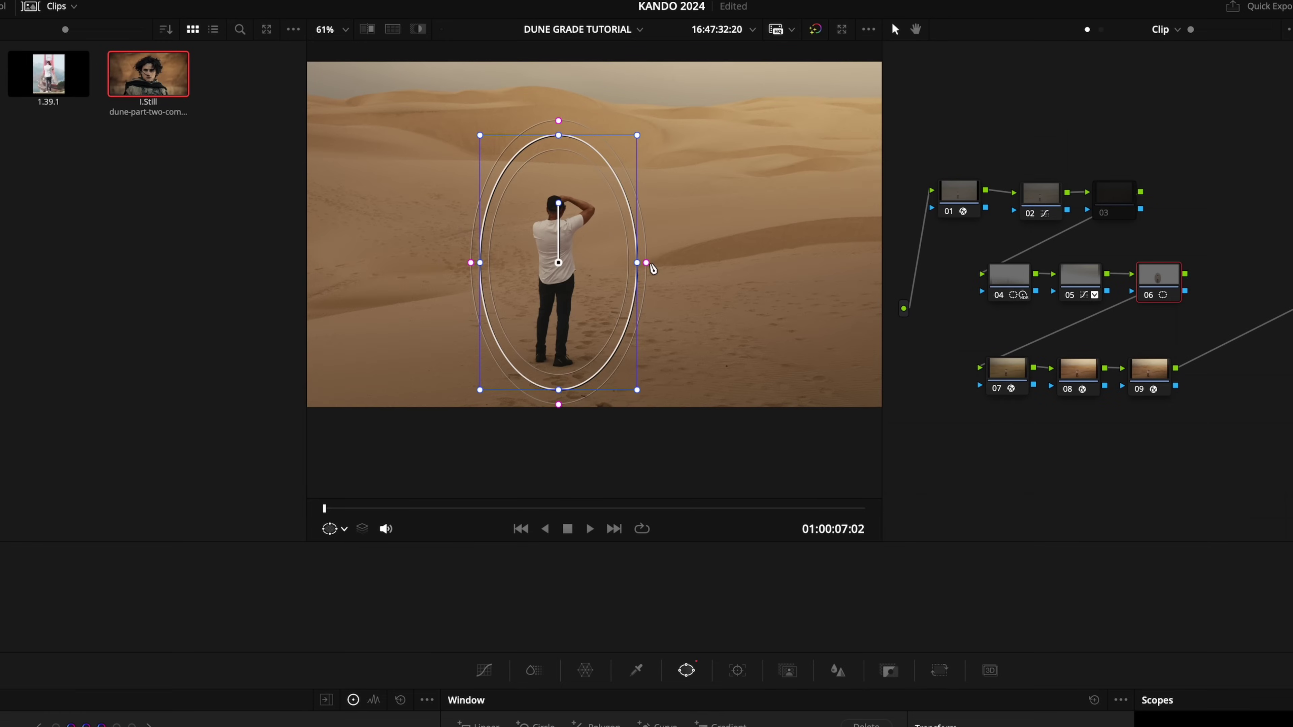
Widen the window's softness and HSL-qualify the man, narrowing hue and raising minimum saturation
{"action": "left_click_drag", "start_coordinate": [657, 0], "coordinate": [698, 0]}
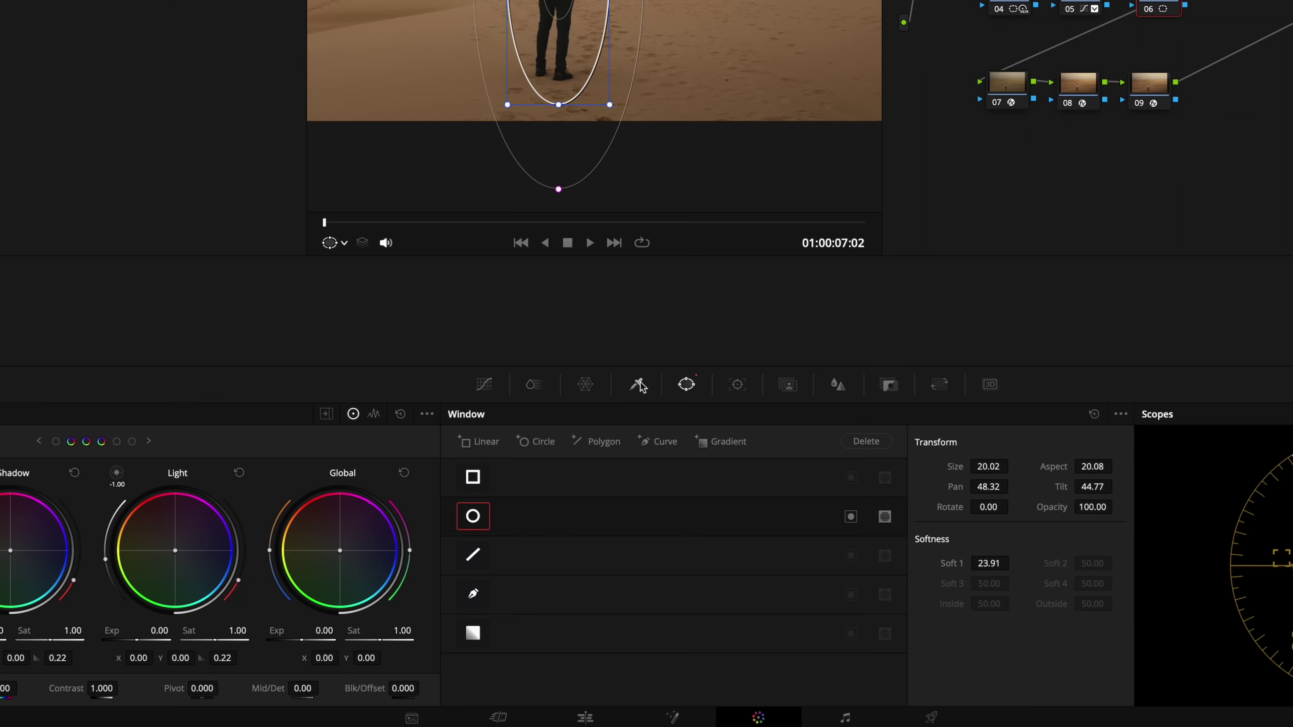
{"action": "left_click", "coordinate": [637, 671]}
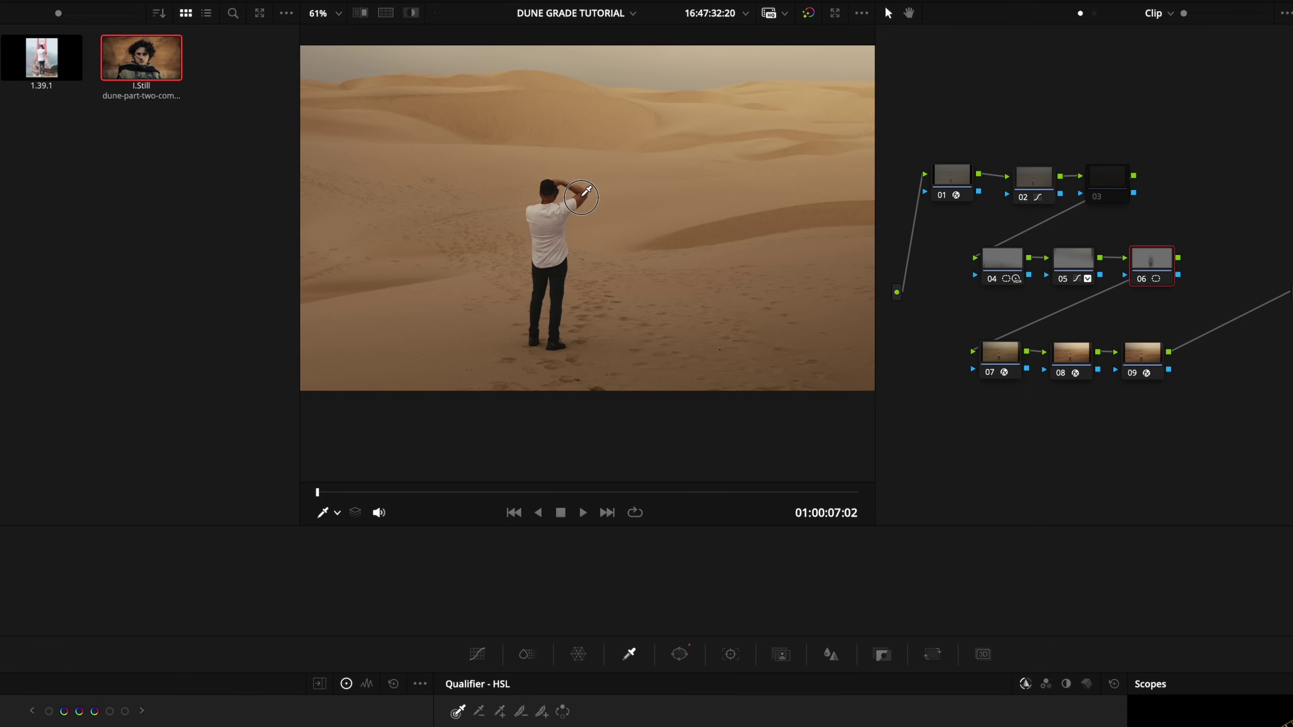
{"action": "left_click", "coordinate": [586, 184]}
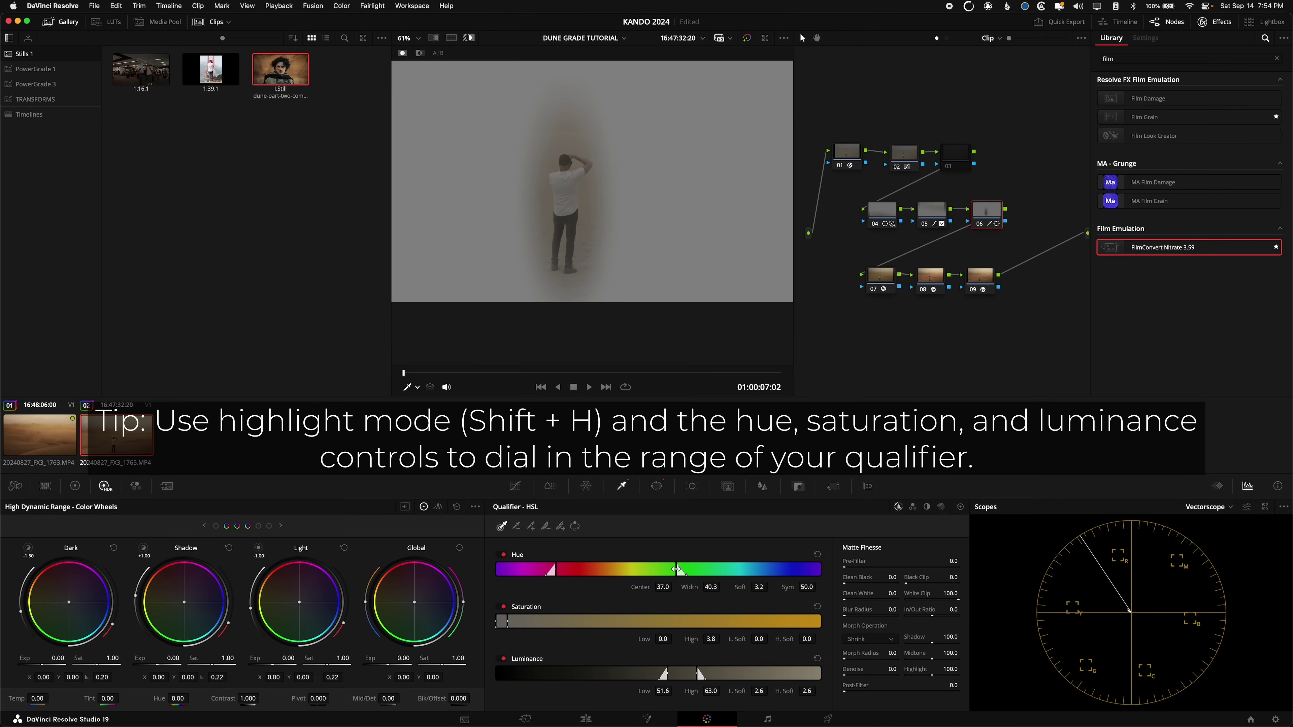
{"action": "left_click_drag", "start_coordinate": [676, 569], "coordinate": [615, 571]}
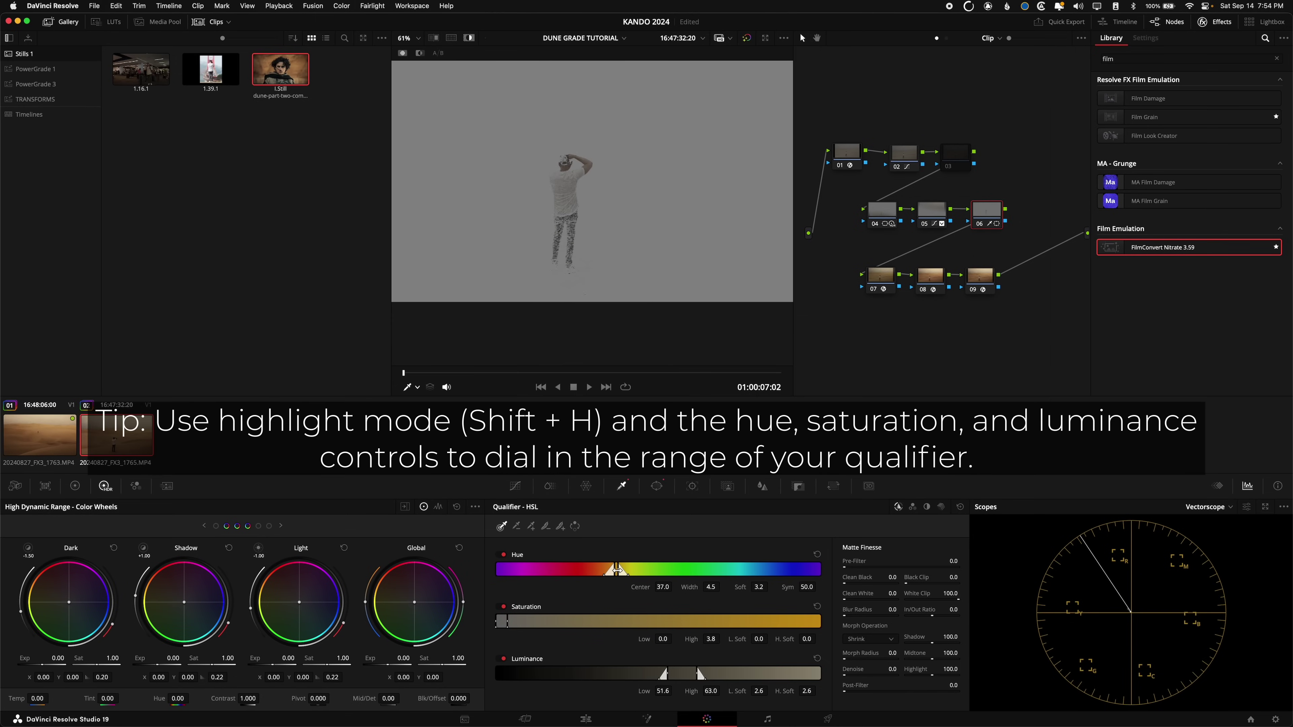
{"action": "left_click_drag", "start_coordinate": [617, 569], "coordinate": [613, 571]}
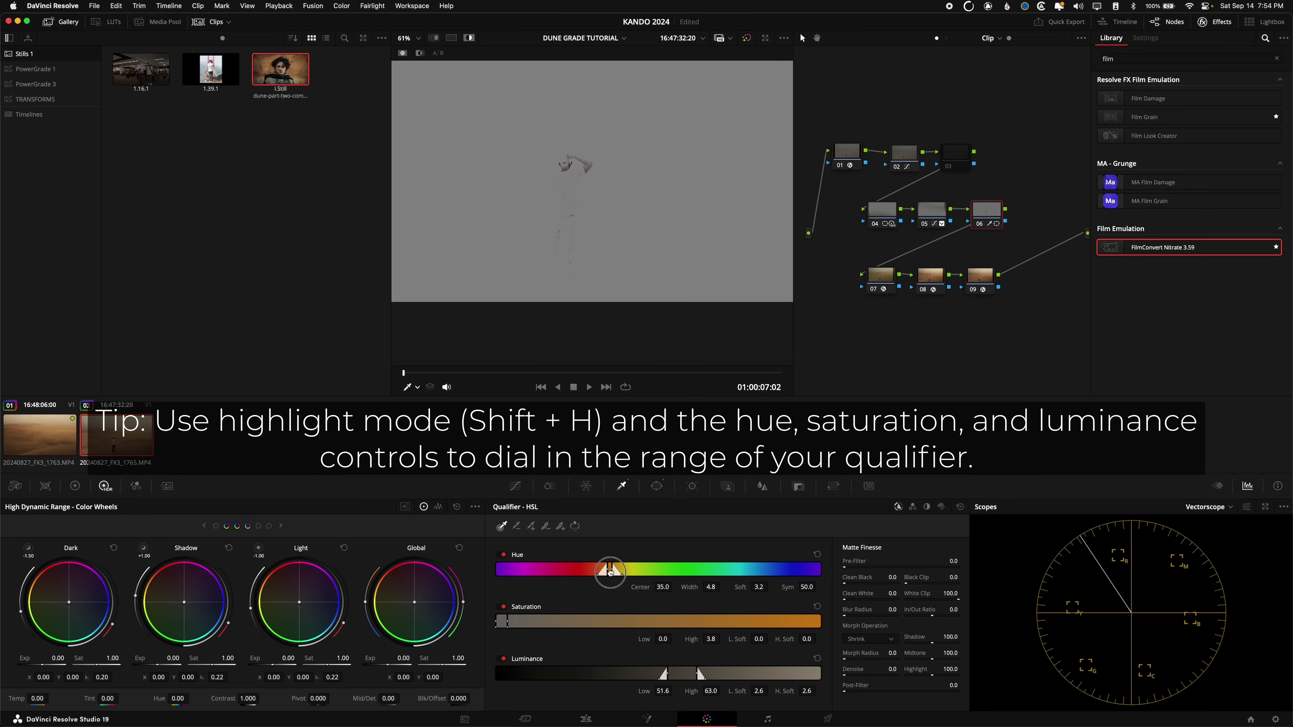
{"action": "left_click_drag", "start_coordinate": [500, 621], "coordinate": [500, 622]}
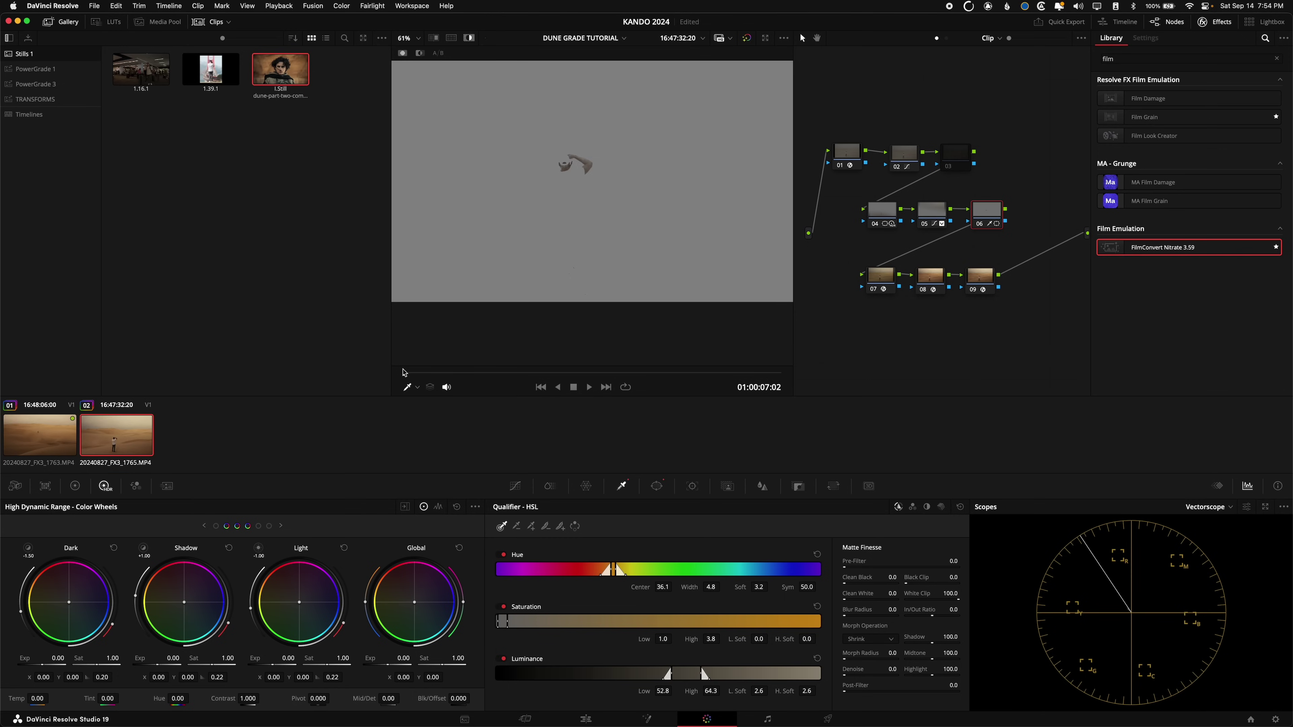
Clean the skin matte with Denoise 6.7 and Clean White 9.4
{"action": "left_click_drag", "start_coordinate": [403, 371], "coordinate": [527, 380]}
{"action": "left_click_drag", "start_coordinate": [850, 676], "coordinate": [856, 676]}
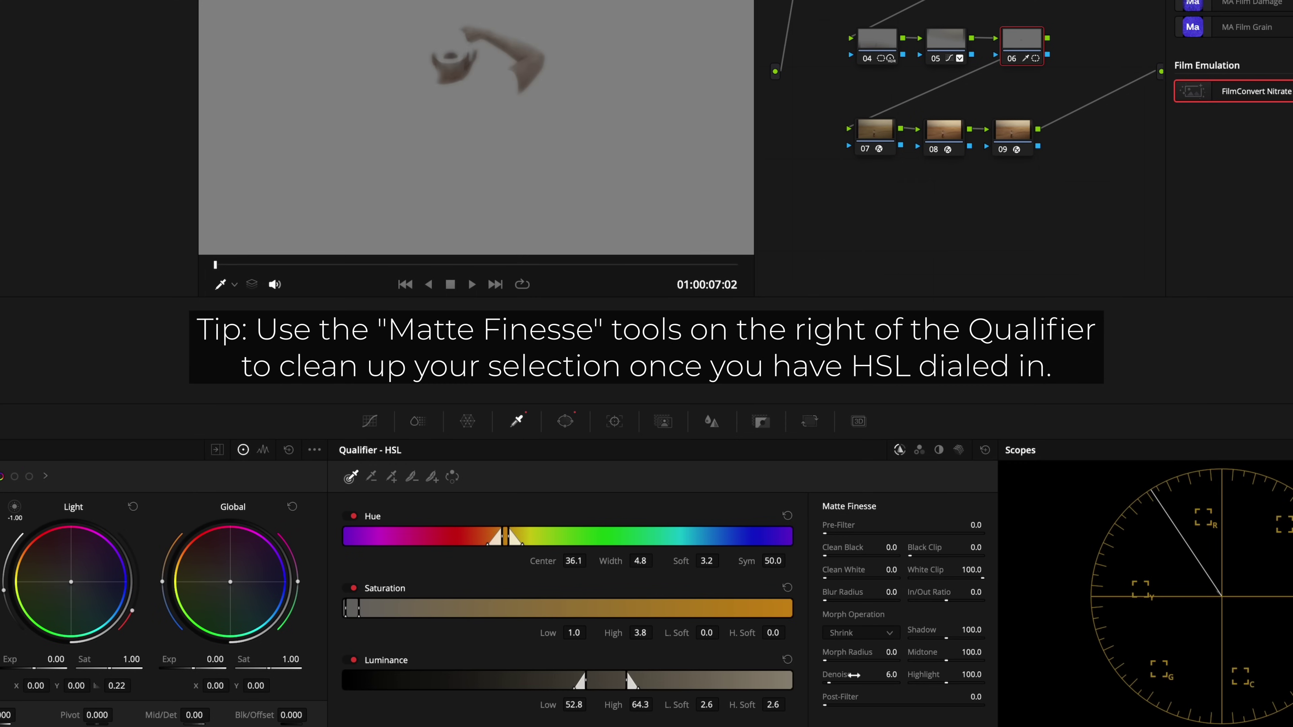
{"action": "left_click_drag", "start_coordinate": [852, 680], "coordinate": [860, 681]}
{"action": "left_click_drag", "start_coordinate": [836, 577], "coordinate": [769, 587]}
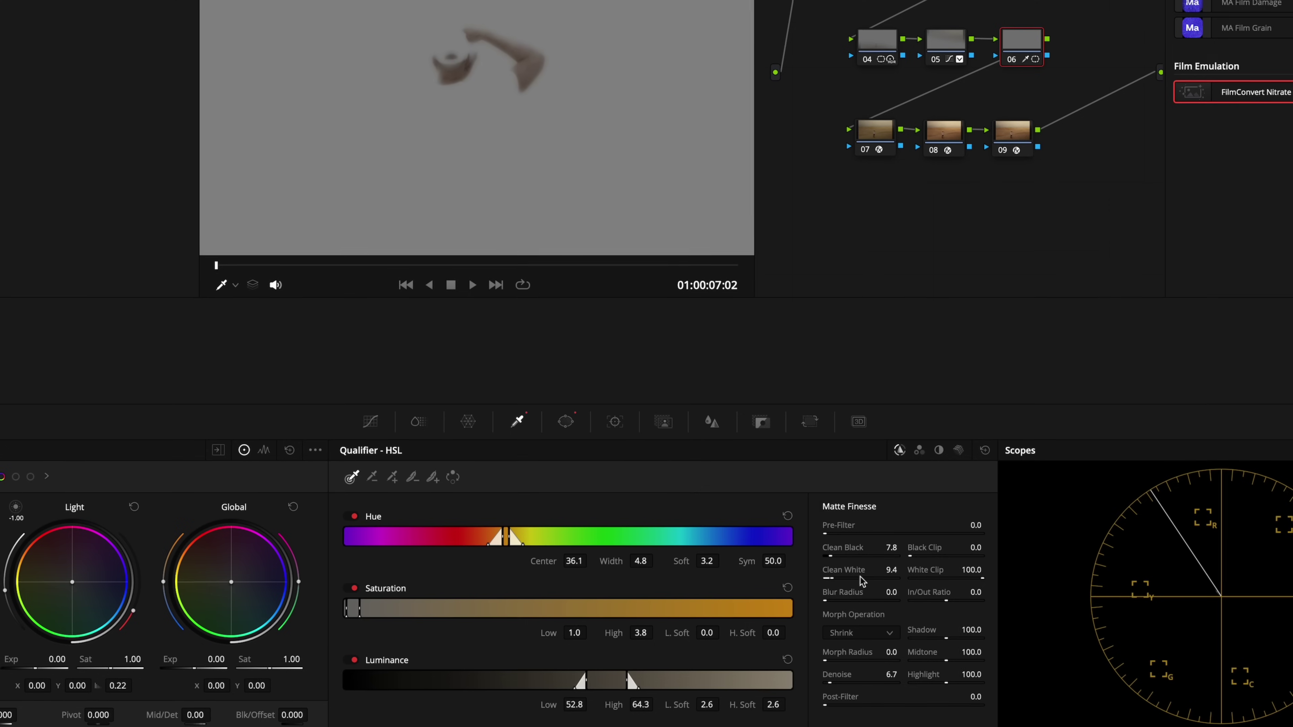
Brighten the qualified skin to global exposure 1.21 with saturation 0.64 and morph radius 18.1
{"action": "key", "text": "shift+h"}
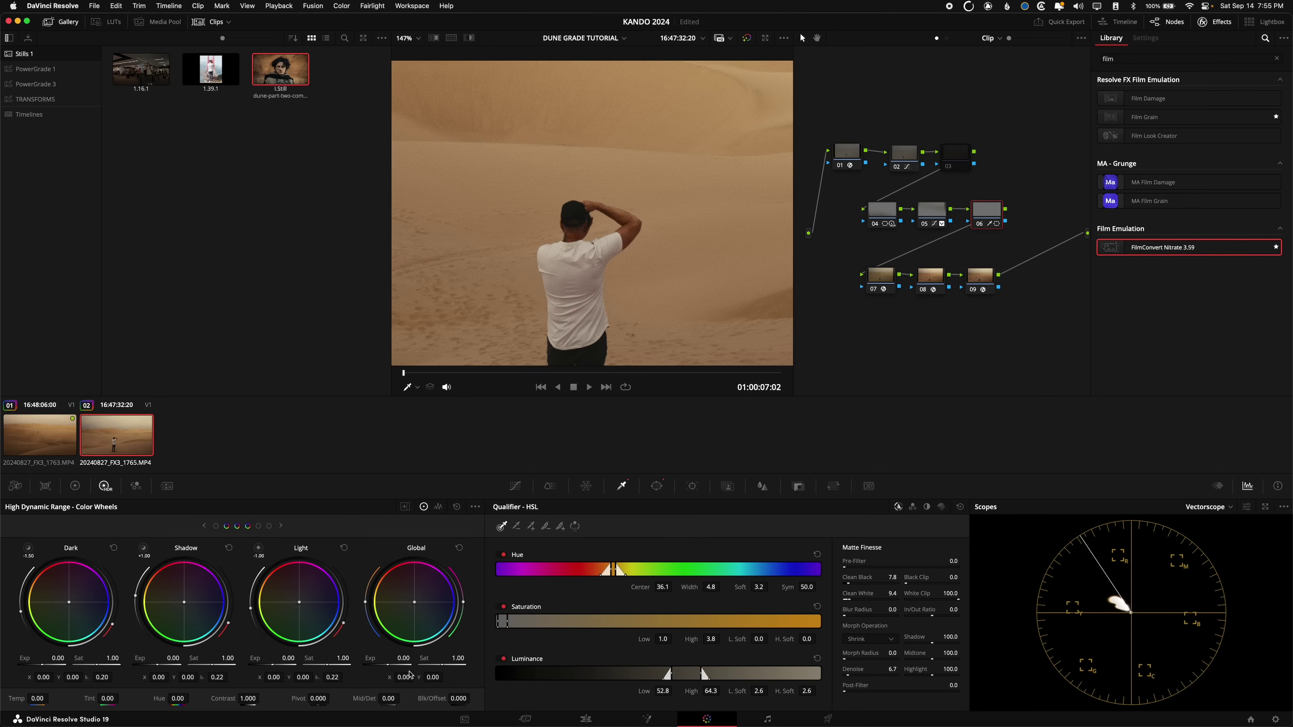
{"action": "left_click_drag", "start_coordinate": [409, 671], "coordinate": [593, 665]}
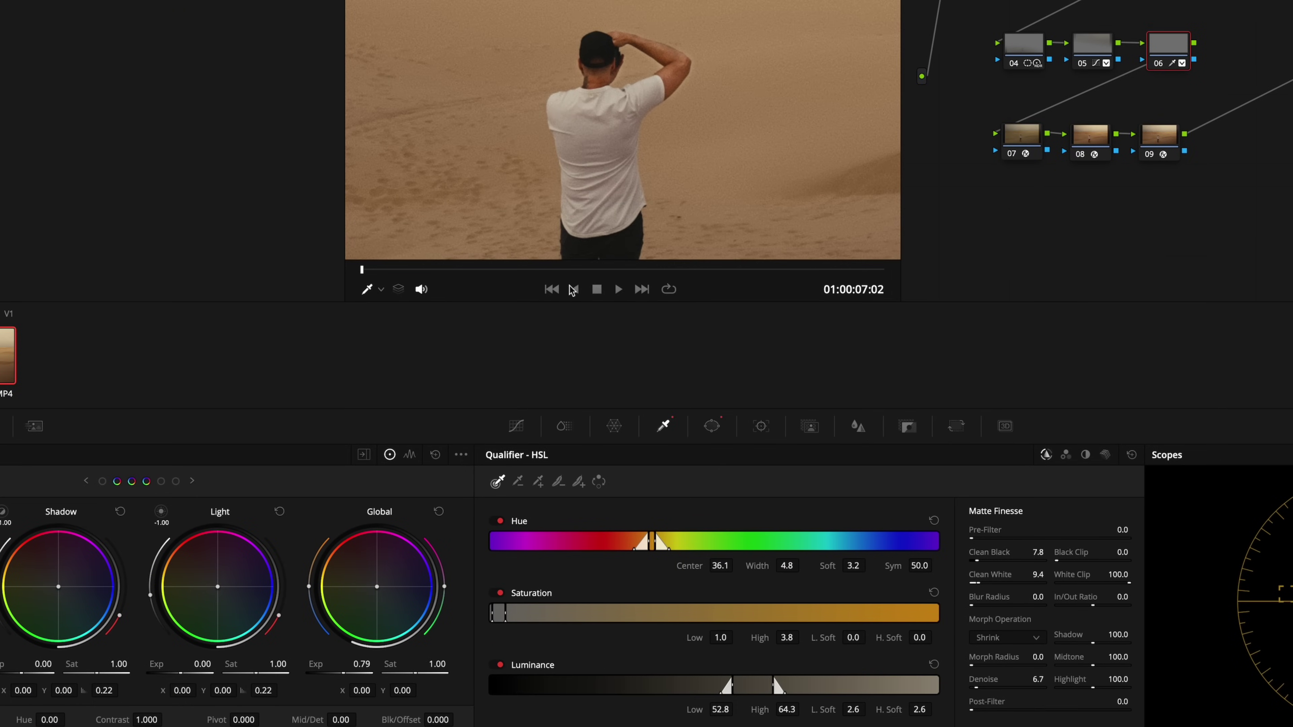
{"action": "scroll", "coordinate": [691, 68], "scroll_direction": "up", "scroll_amount": 5}
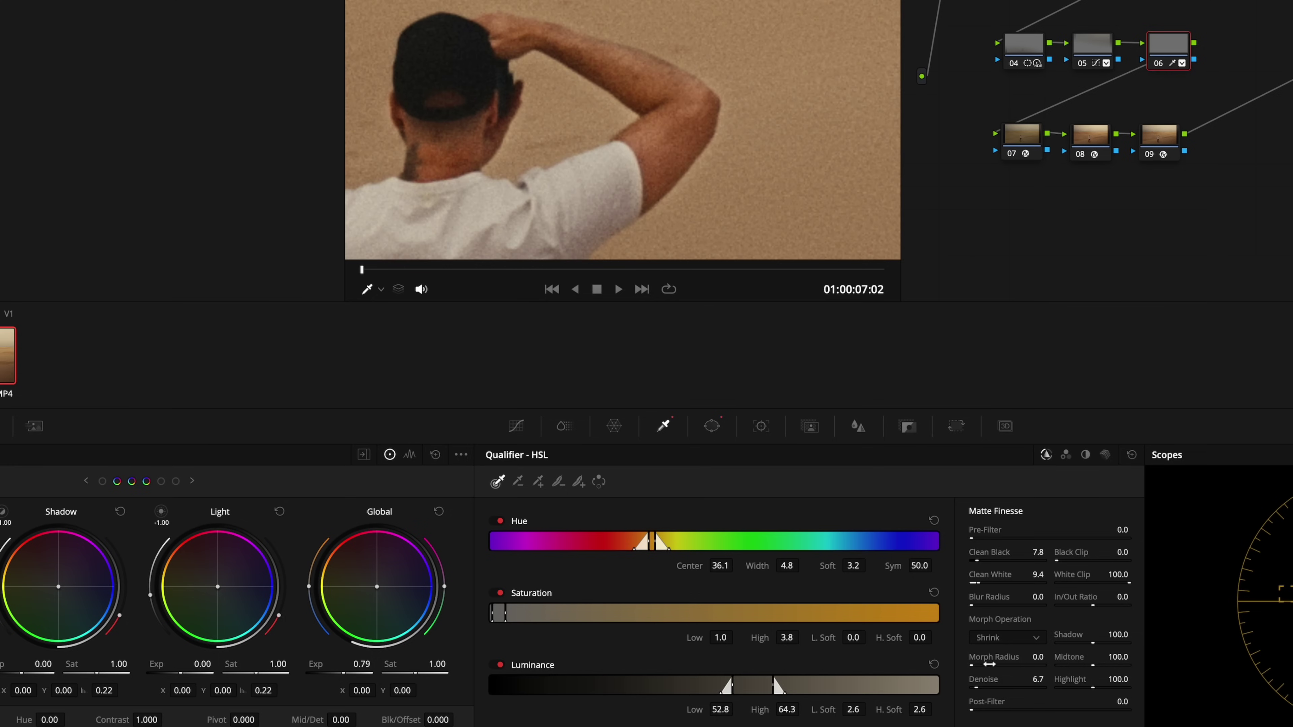
{"action": "left_click_drag", "start_coordinate": [989, 665], "coordinate": [1120, 667]}
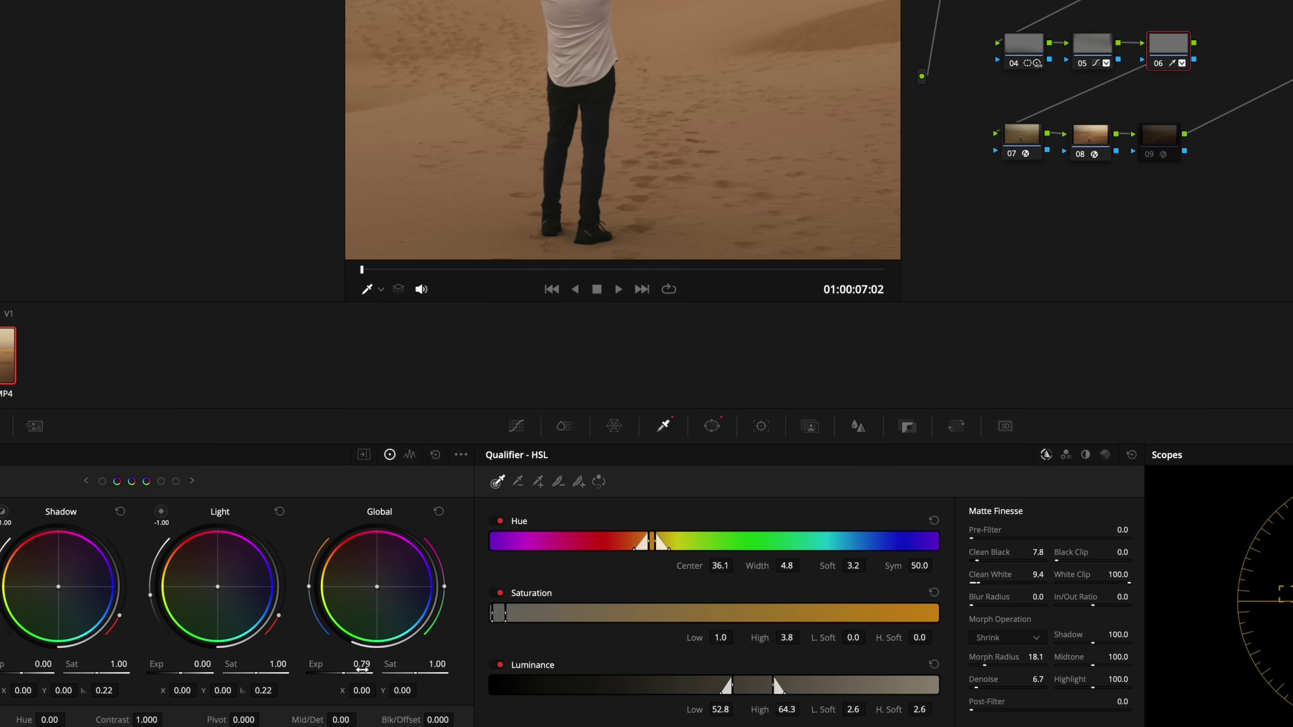
{"action": "mouse_move", "coordinate": [399, 667]}
{"action": "left_mouse_down"}
{"action": "mouse_move", "coordinate": [450, 668]}
{"action": "mouse_move", "coordinate": [376, 667]}
{"action": "left_mouse_up"}
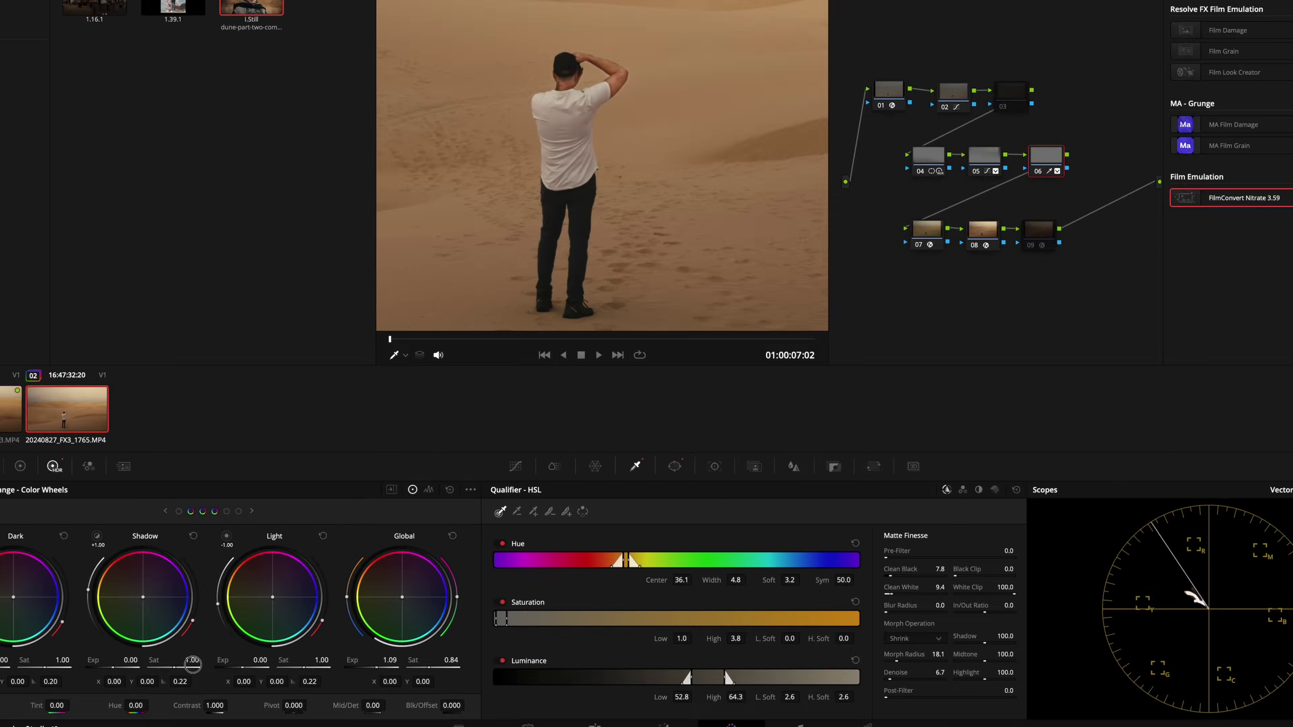
Check the brightened skin against the Dune still in a split-screen wipe
{"action": "left_click_drag", "start_coordinate": [607, 170], "coordinate": [615, 170]}
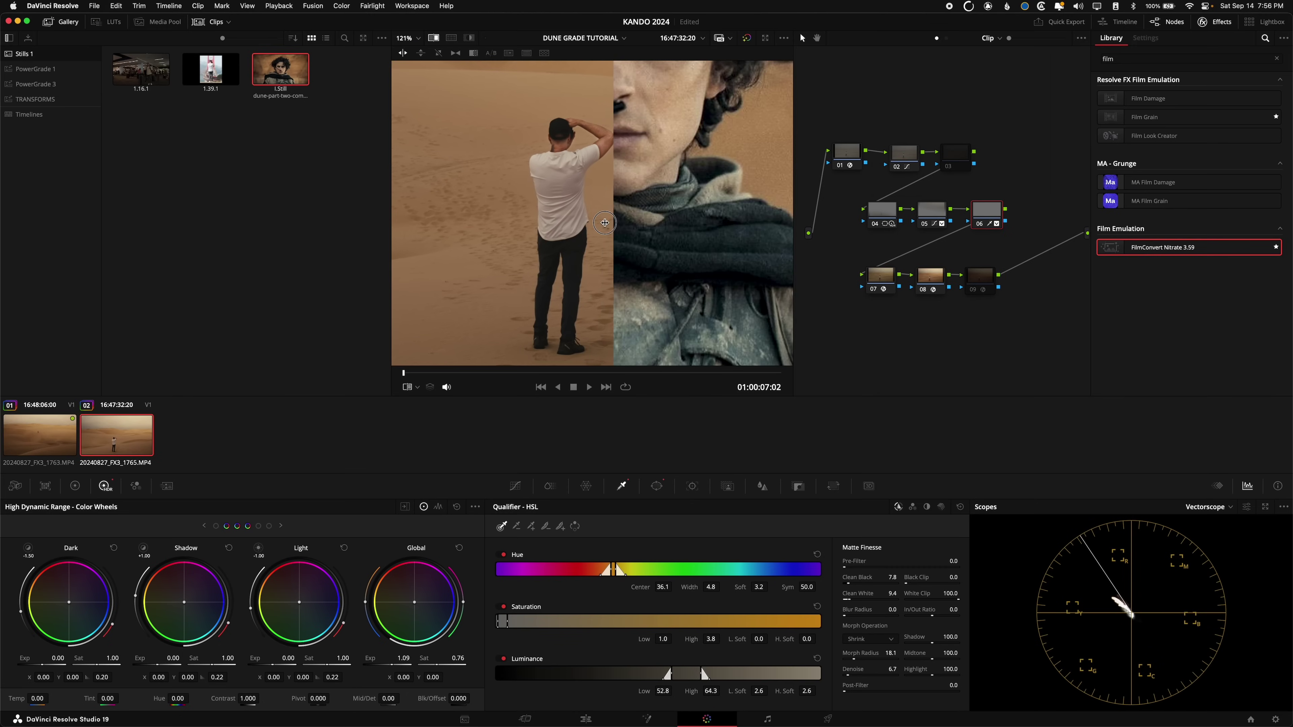
{"action": "left_click_drag", "start_coordinate": [605, 222], "coordinate": [603, 221]}
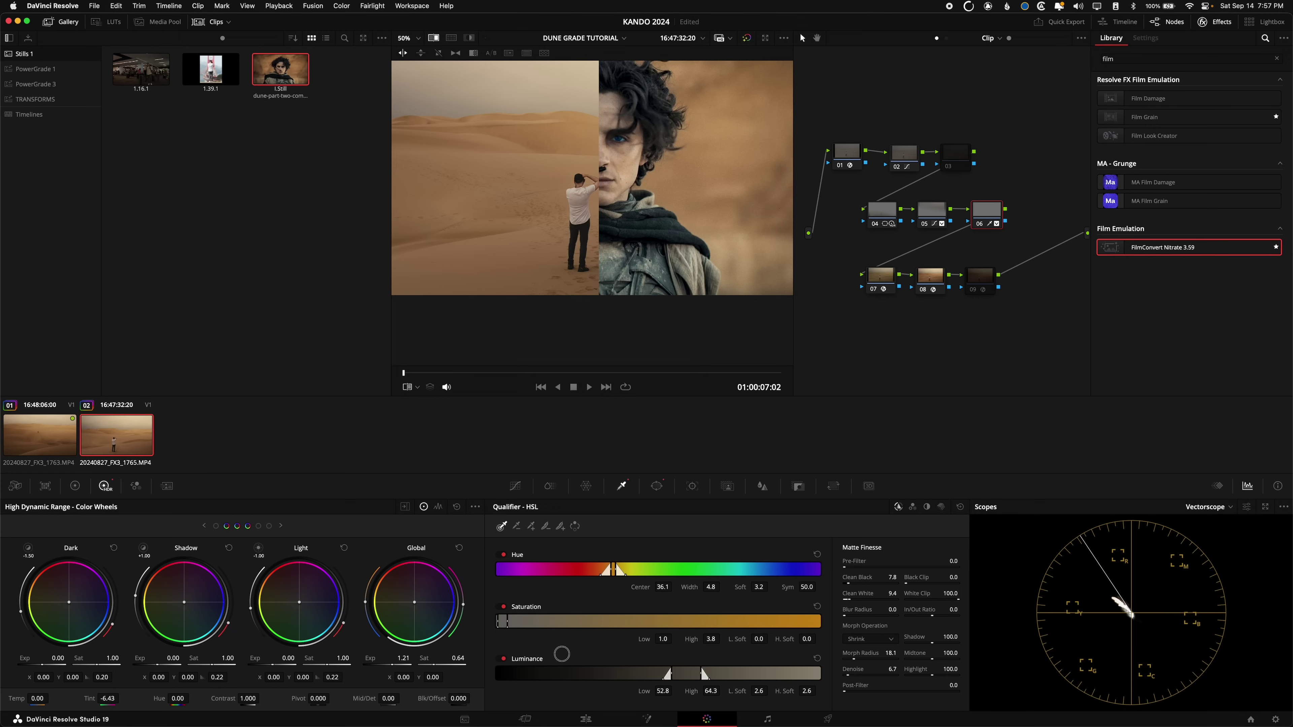
{"action": "key", "text": "ctrl+w"}
Bypass all nodes, then re-enable nodes 01 and 07 and select nodes 08 and 09
{"action": "key", "text": "shift+d"}
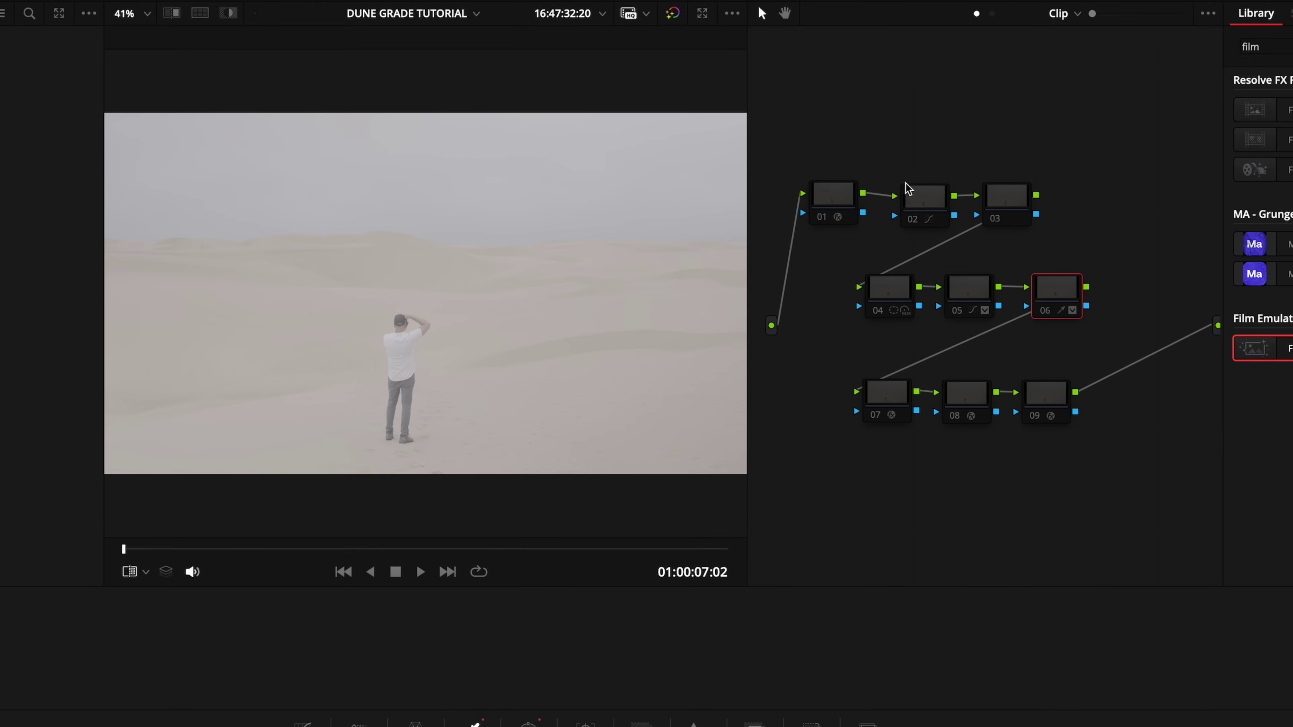
{"action": "left_click", "coordinate": [834, 195]}
{"action": "left_click", "coordinate": [894, 392], "text": "ctrl"}
{"action": "key", "text": "shift+d"}
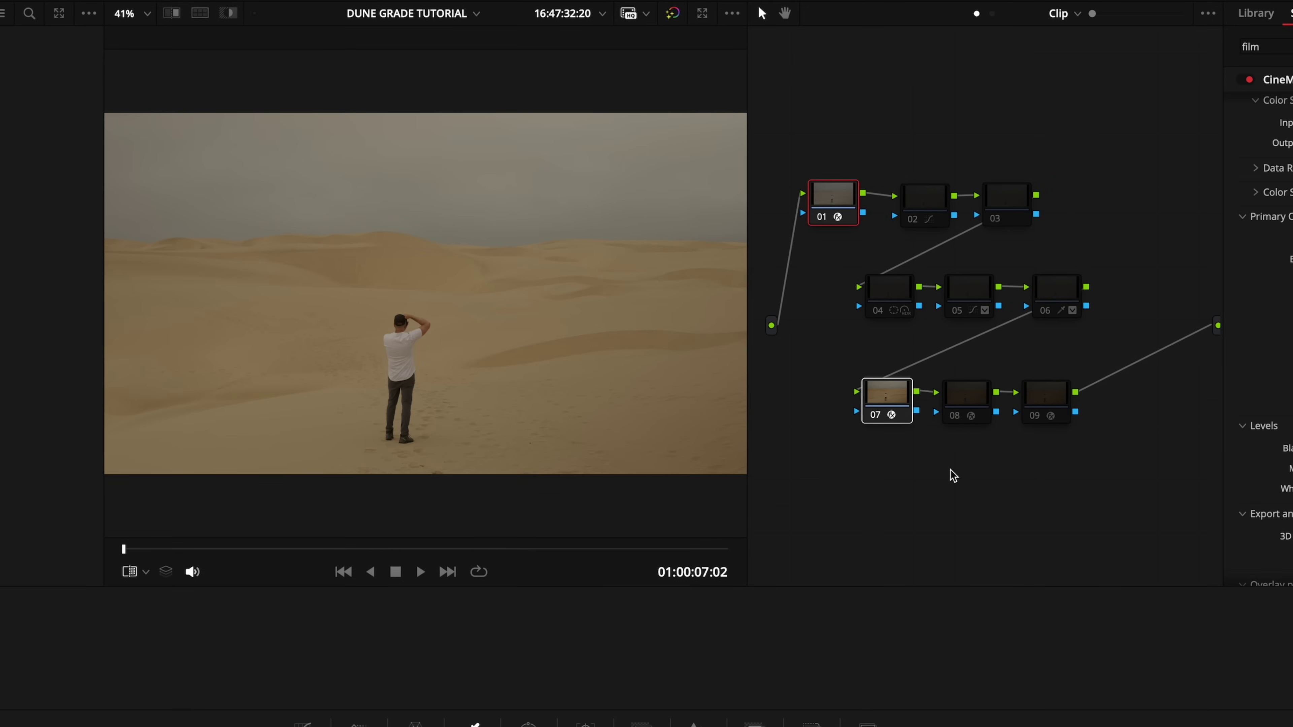
{"action": "left_click_drag", "start_coordinate": [954, 476], "coordinate": [1054, 390]}
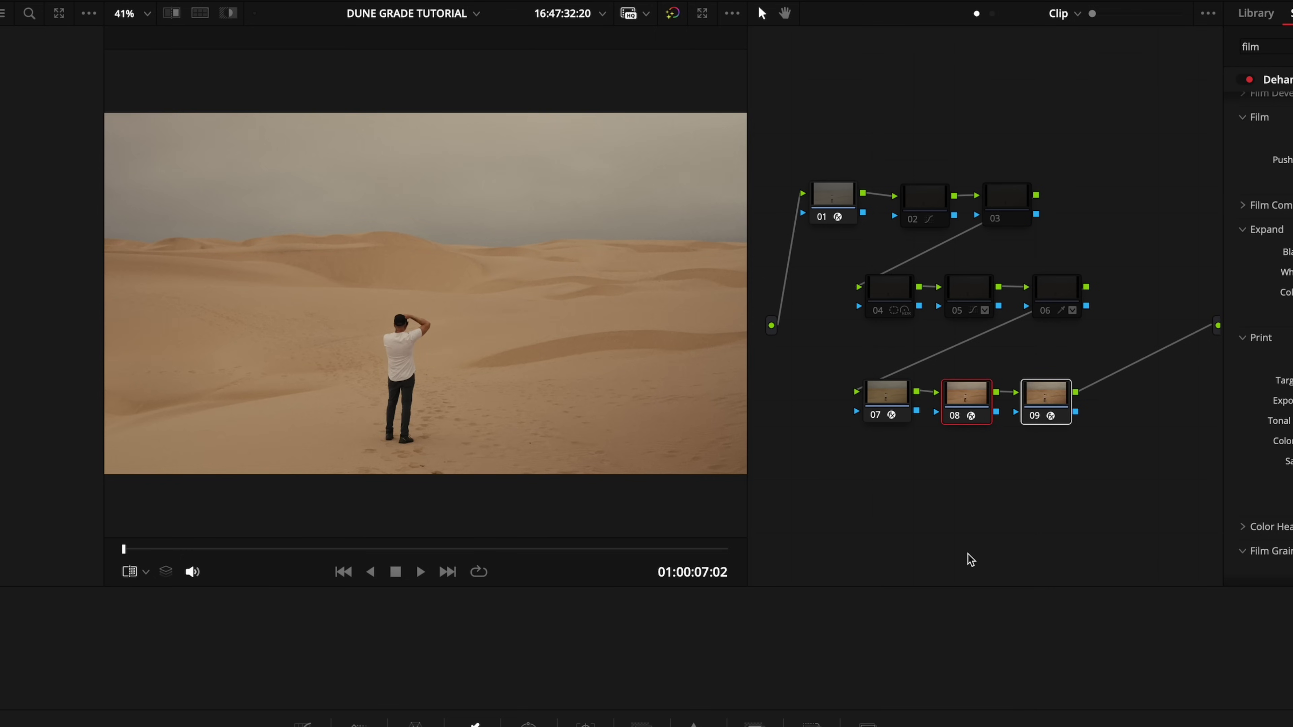
Re-enable nodes 02, 04, 05 and 06, then play the fully graded clip
{"action": "left_click", "coordinate": [937, 202]}
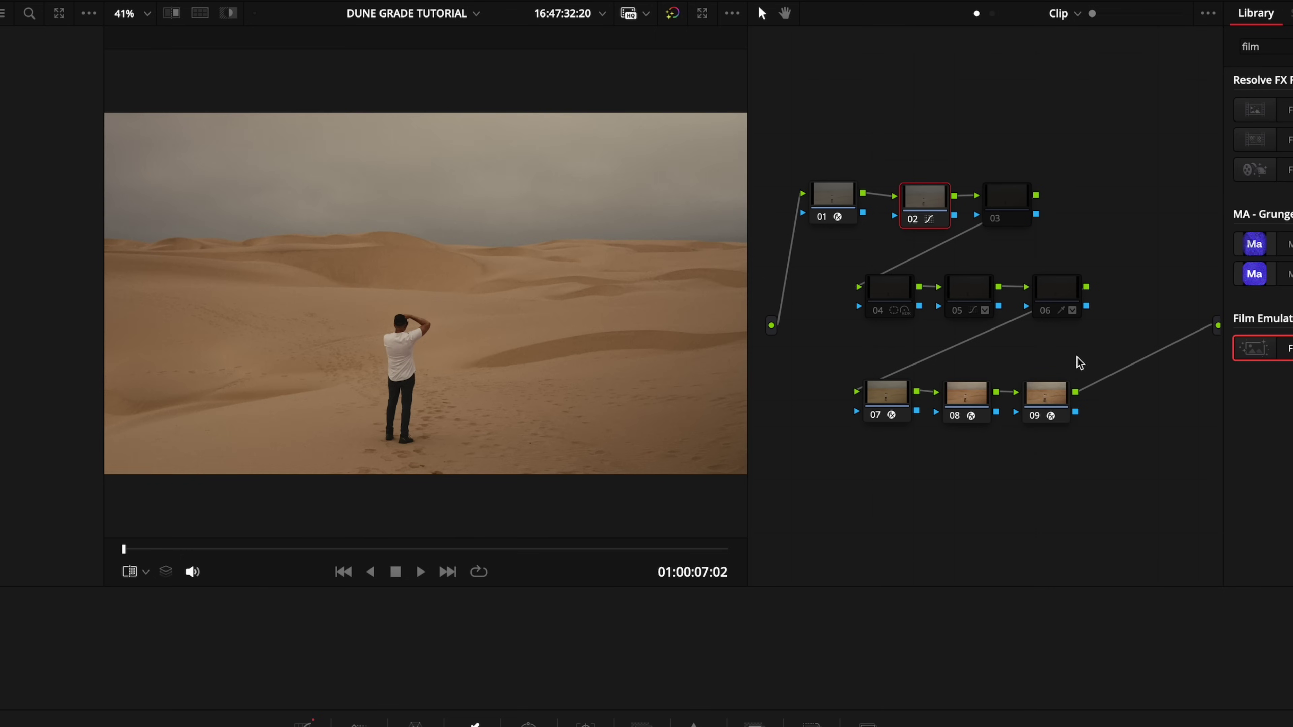
{"action": "left_click", "coordinate": [911, 302]}
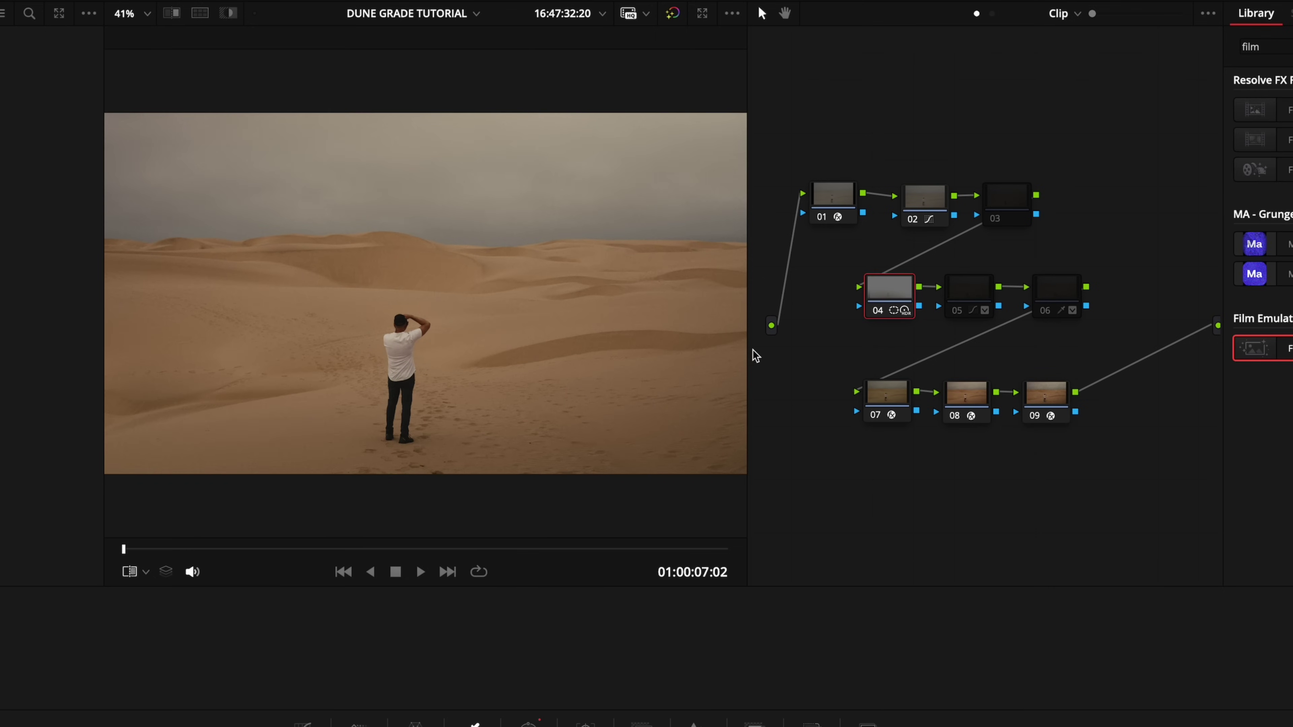
{"action": "left_click", "coordinate": [962, 306]}
{"action": "key", "text": "ctrl+d"}
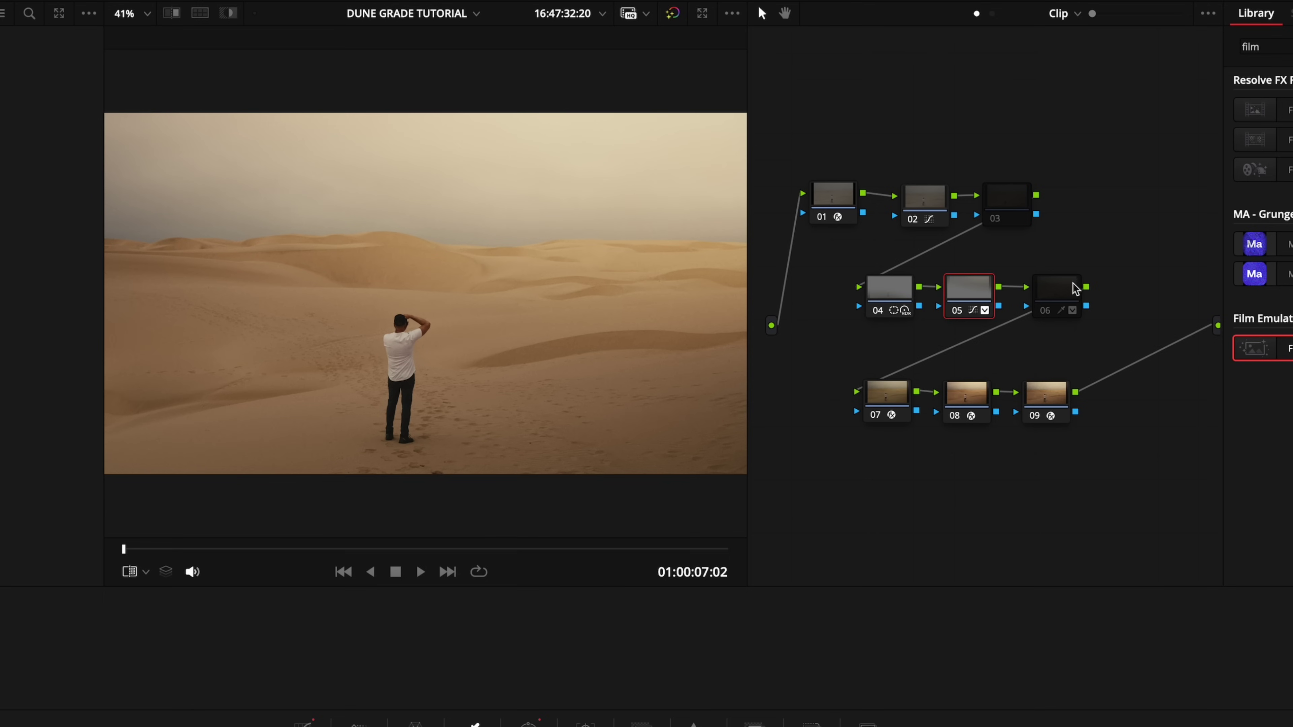
{"action": "left_click", "coordinate": [1075, 289]}
{"action": "key", "text": "ctrl+d"}
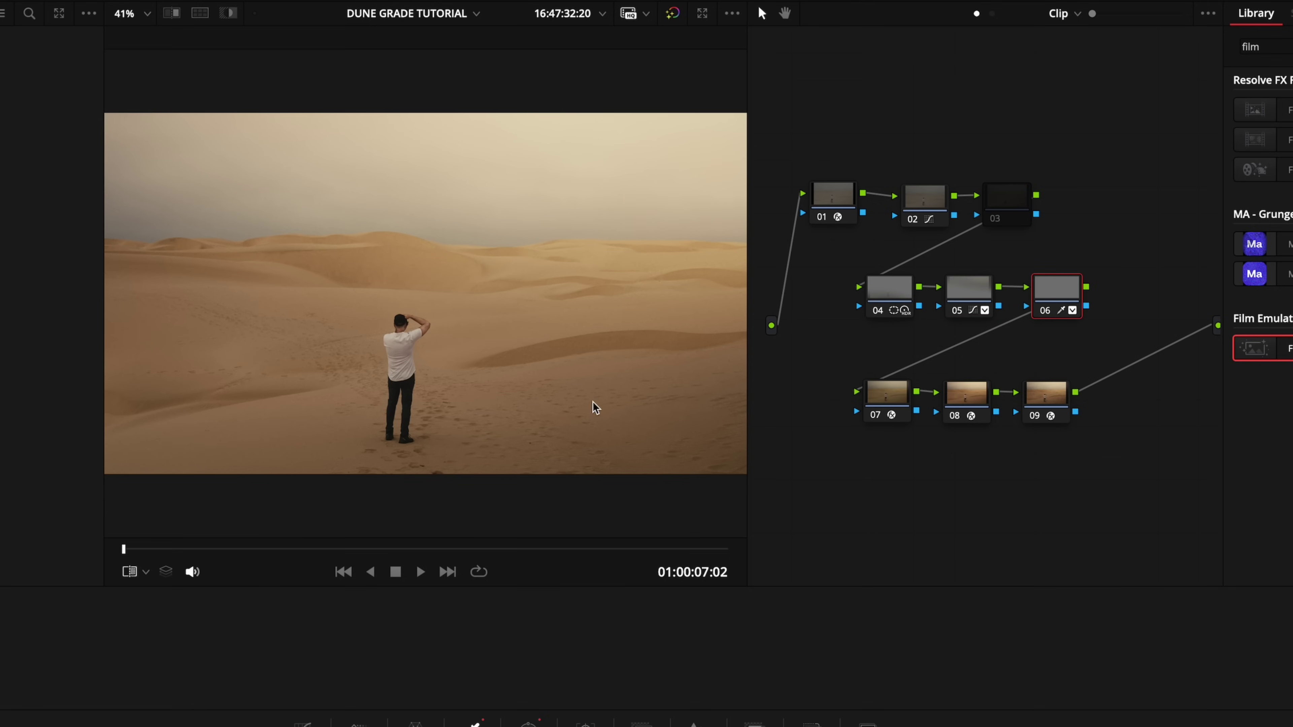
{"action": "key", "text": "space"}
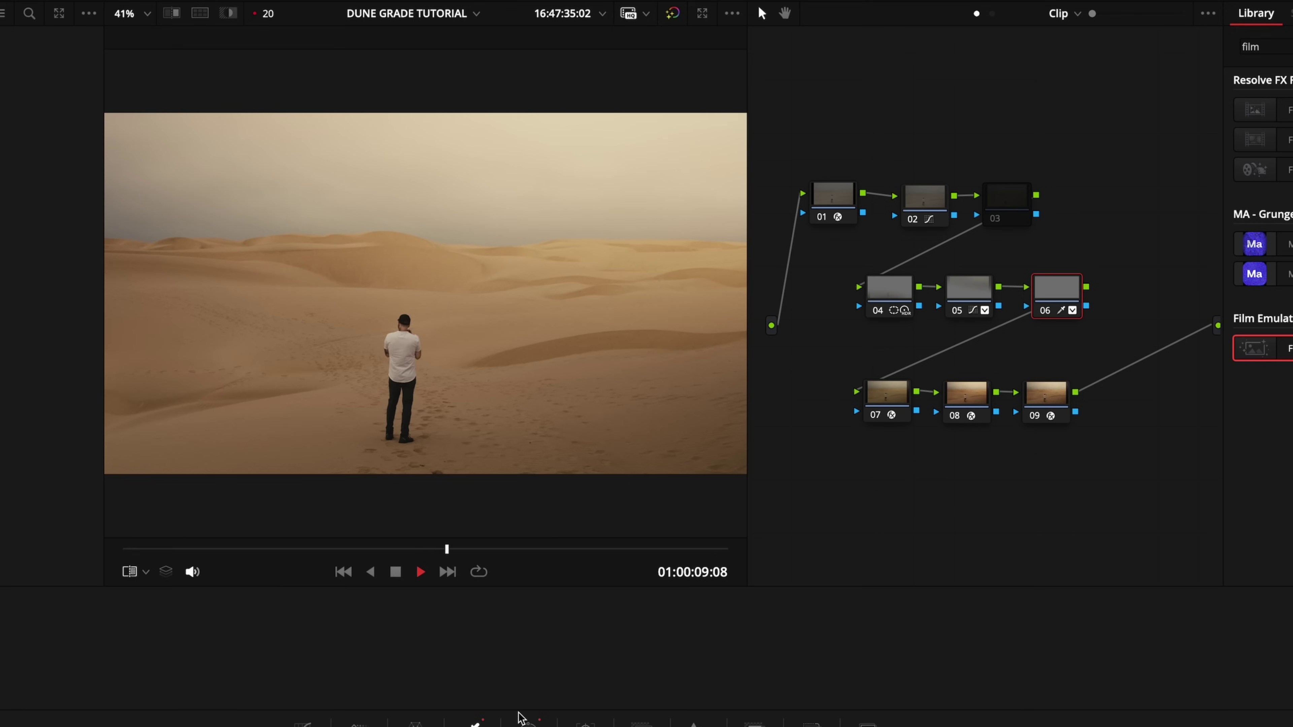